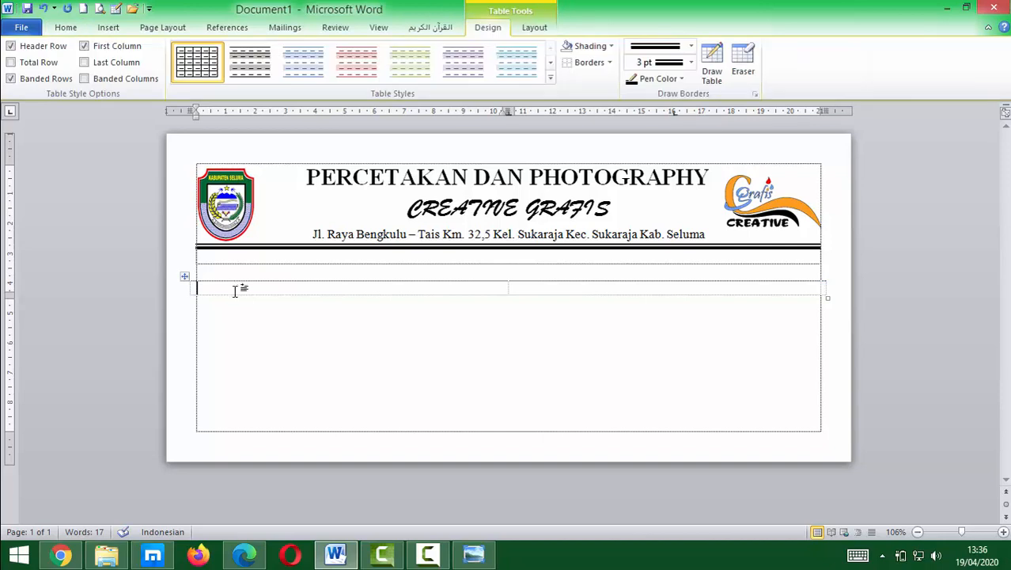
Enter "Kepada Yth" in the empty second cell of the table beside the Nomor lines.
{"action": "left_click", "coordinate": [576, 305]}
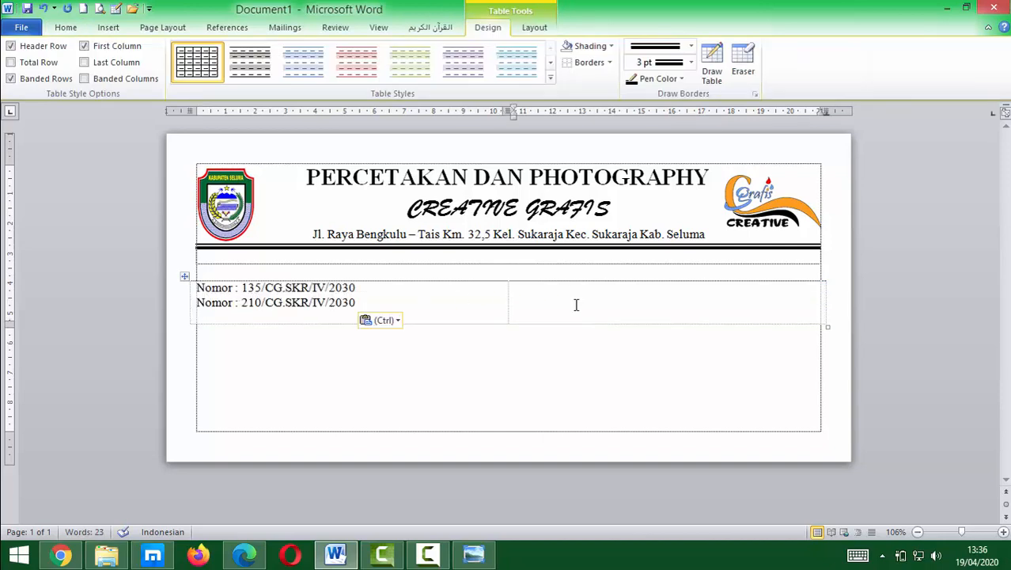
{"action": "type", "text": "KEPADA"}
{"action": "key", "text": "BackSpace"}
{"action": "key", "text": "BackSpace"}
{"action": "key", "text": "BackSpace"}
{"action": "key", "text": "BackSpace"}
{"action": "key", "text": "BackSpace"}
{"action": "type", "text": "ea"}
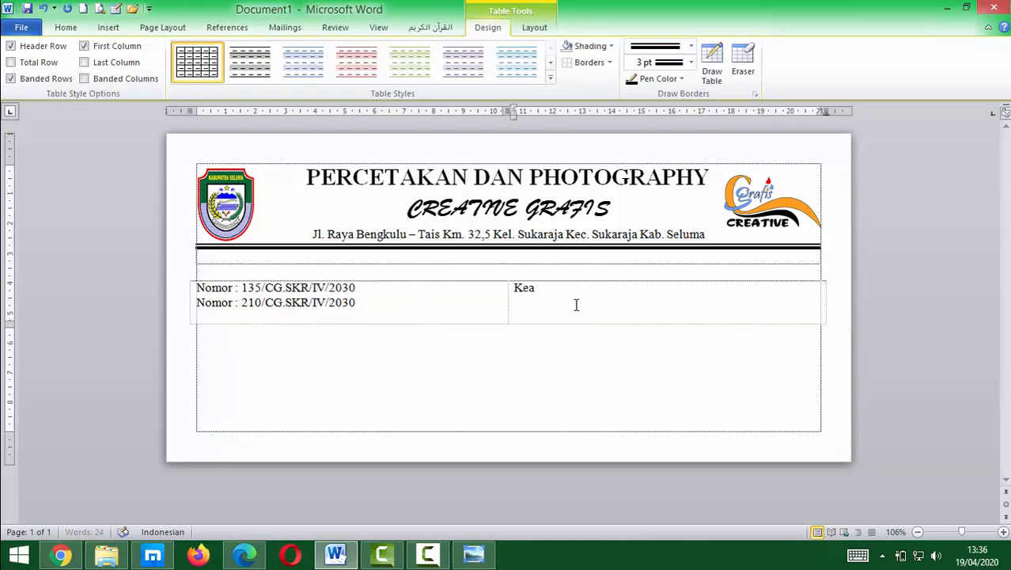
{"action": "type", "text": "pda"}
{"action": "key", "text": "BackSpace"}
{"action": "key", "text": "BackSpace"}
{"action": "key", "text": "BackSpace"}
{"action": "key", "text": "BackSpace"}
{"action": "type", "text": "pada Yth"}
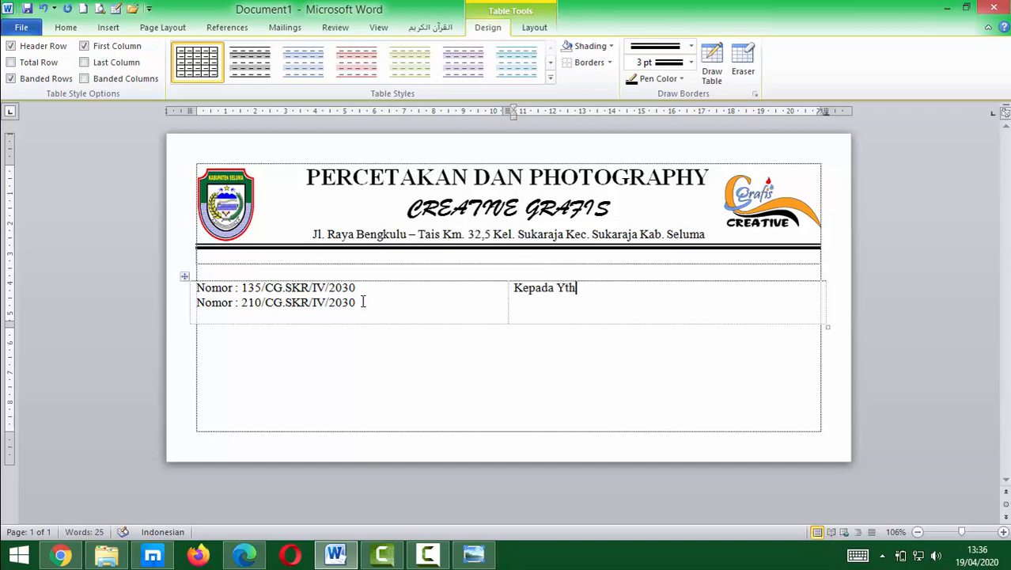
Delete the empty line below the second Nomor entry in the table.
{"action": "left_click", "coordinate": [360, 301]}
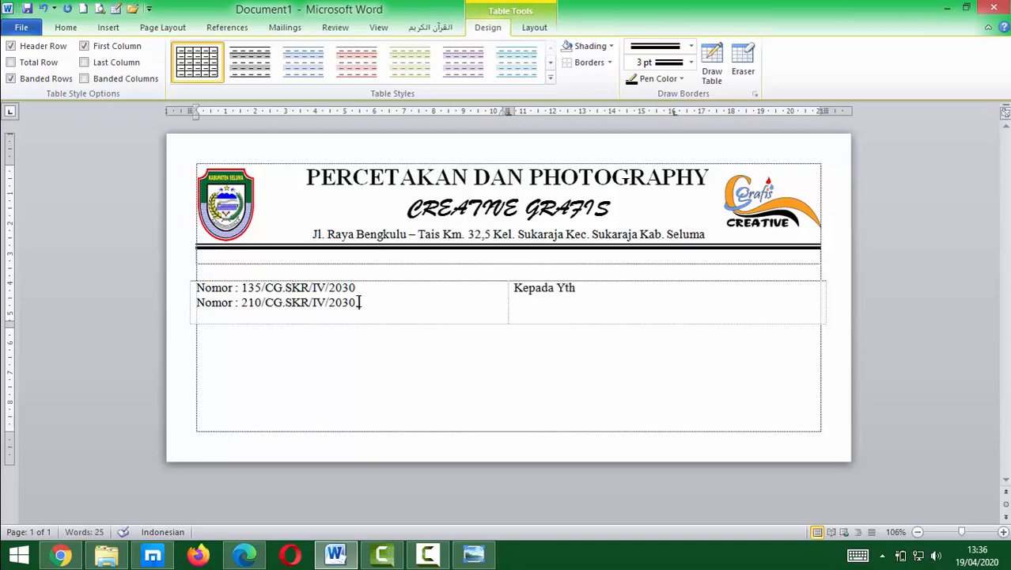
{"action": "left_click_drag", "start_coordinate": [360, 301], "coordinate": [379, 323]}
{"action": "key", "text": "Delete"}
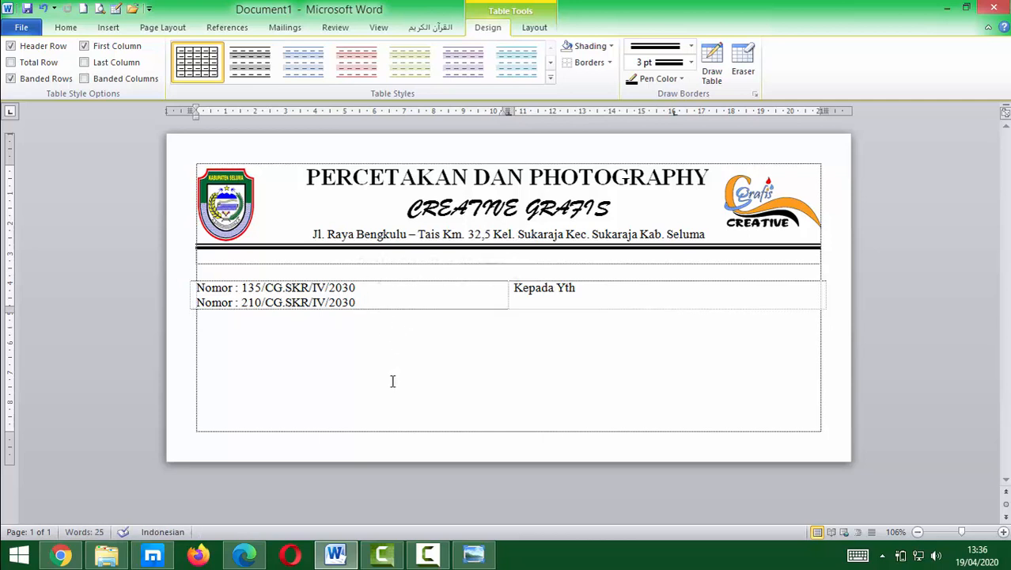
Complete the recipient heading in the second cell so it reads "Kepada Yth :".
{"action": "left_click", "coordinate": [601, 298]}
{"action": "type", "text": "."}
{"action": "left_click", "coordinate": [614, 341]}
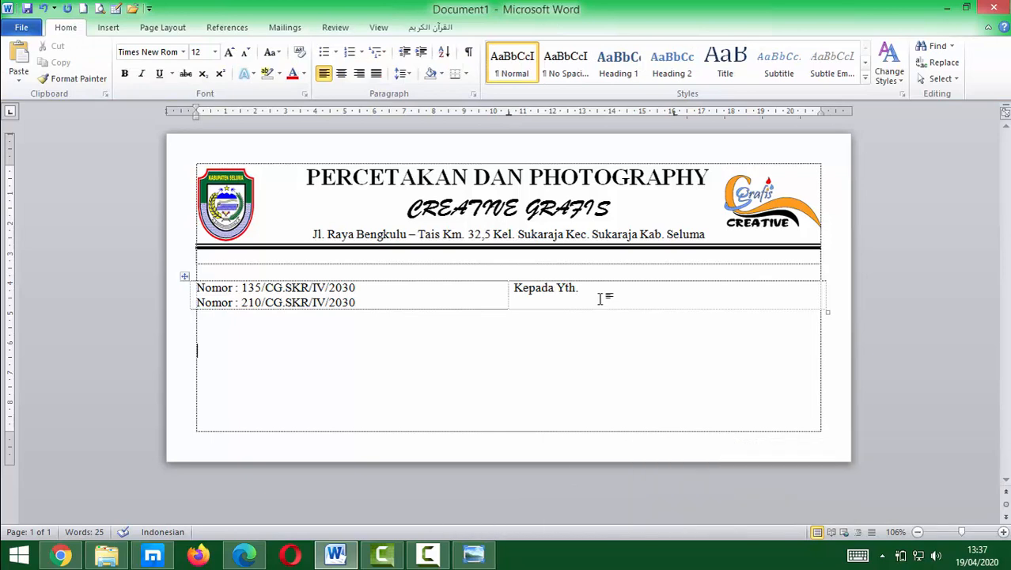
{"action": "left_click", "coordinate": [585, 288]}
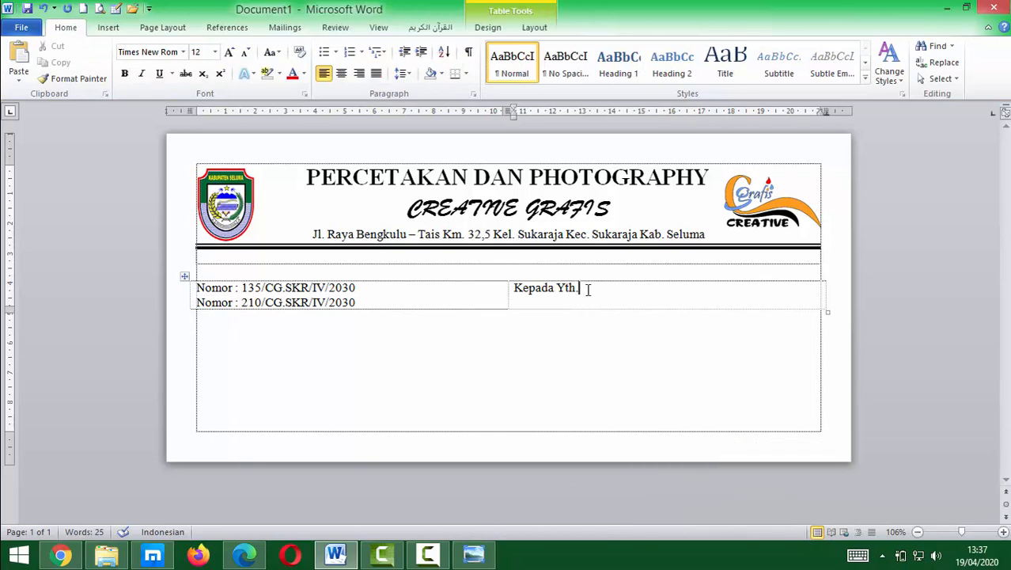
{"action": "key", "text": "Return"}
{"action": "key", "text": "BackSpace"}
{"action": "key", "text": "BackSpace"}
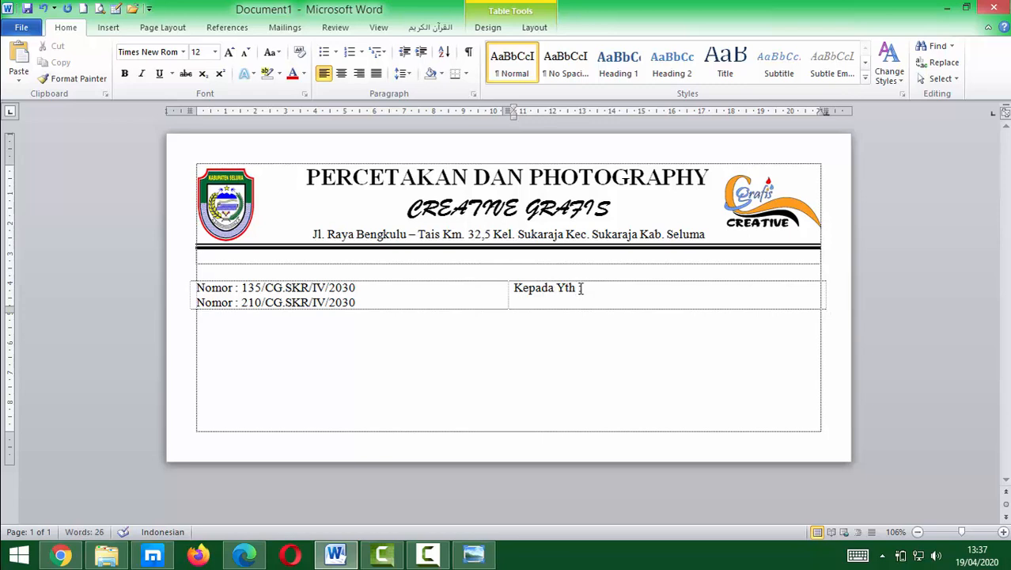
{"action": "type", "text": ":"}
Add a second line to the recipient cell and reduce its wording to "Kepala".
{"action": "key", "text": "Return"}
{"action": "type", "text": "Bapak Kepala d"}
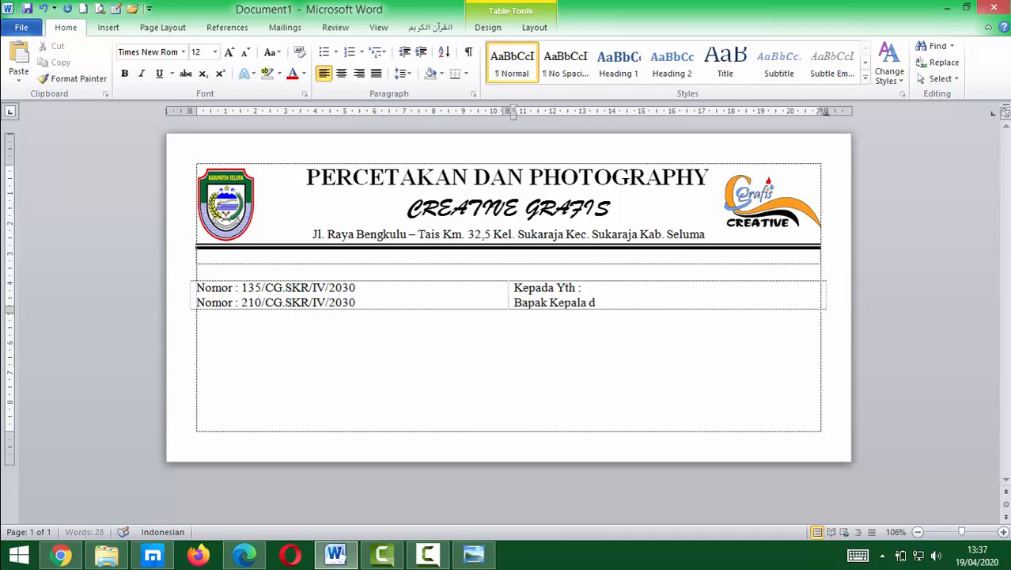
{"action": "type", "text": "i"}
{"action": "key", "text": "BackSpace"}
{"action": "key", "text": "BackSpace"}
{"action": "left_click_drag", "start_coordinate": [549, 302], "coordinate": [510, 307]}
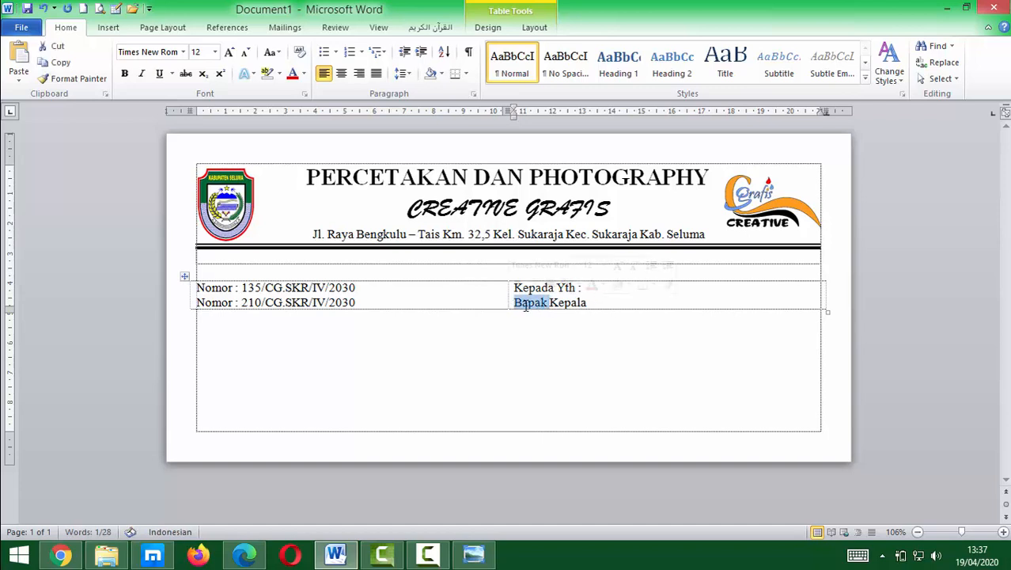
{"action": "key", "text": "BackSpace"}
Complete the recipient's second line as "Kepala Dinas Ketenagakerjaan Kab. Seluma".
{"action": "type", "text": "Dinas"}
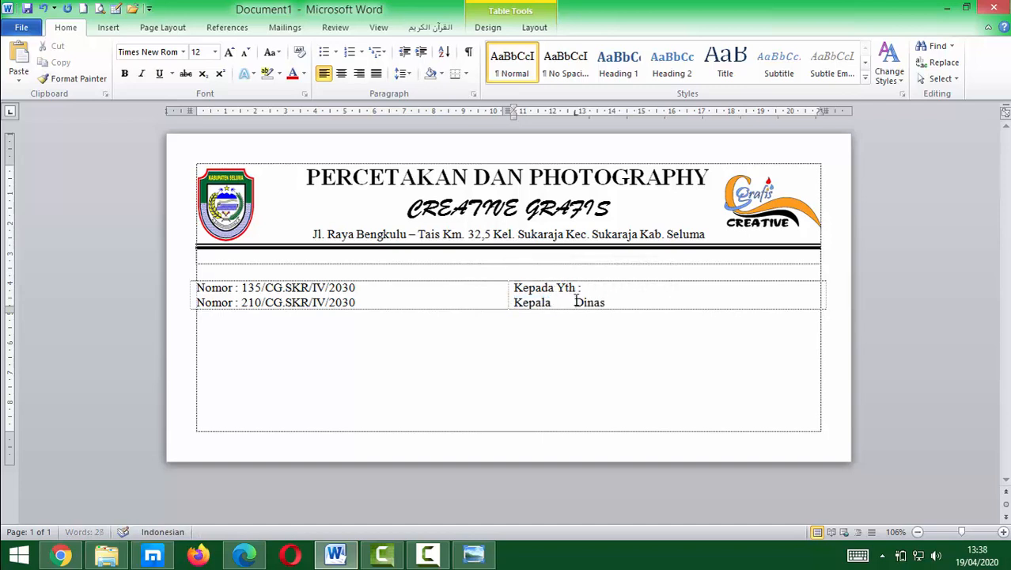
{"action": "key", "text": "BackSpace"}
{"action": "key", "text": "BackSpace"}
{"action": "key", "text": "BackSpace"}
{"action": "key", "text": "BackSpace"}
{"action": "key", "text": "BackSpace"}
{"action": "key", "text": "BackSpace"}
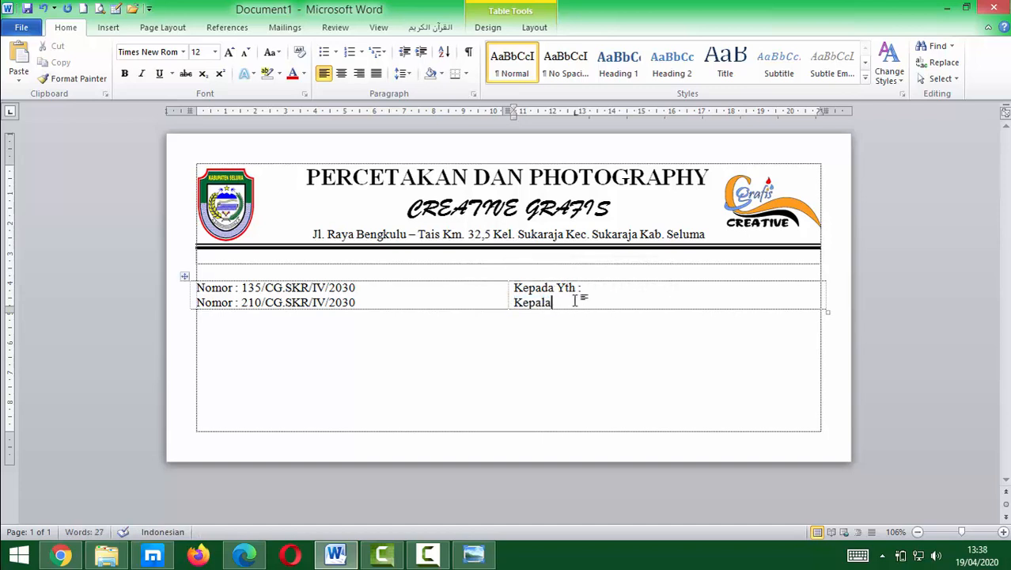
{"action": "type", "text": "dina"}
{"action": "key", "text": "BackSpace"}
{"action": "key", "text": "BackSpace"}
{"action": "key", "text": "BackSpace"}
{"action": "key", "text": "BackSpace"}
{"action": "key", "text": "BackSpace"}
{"action": "type", "text": "Dinas K"}
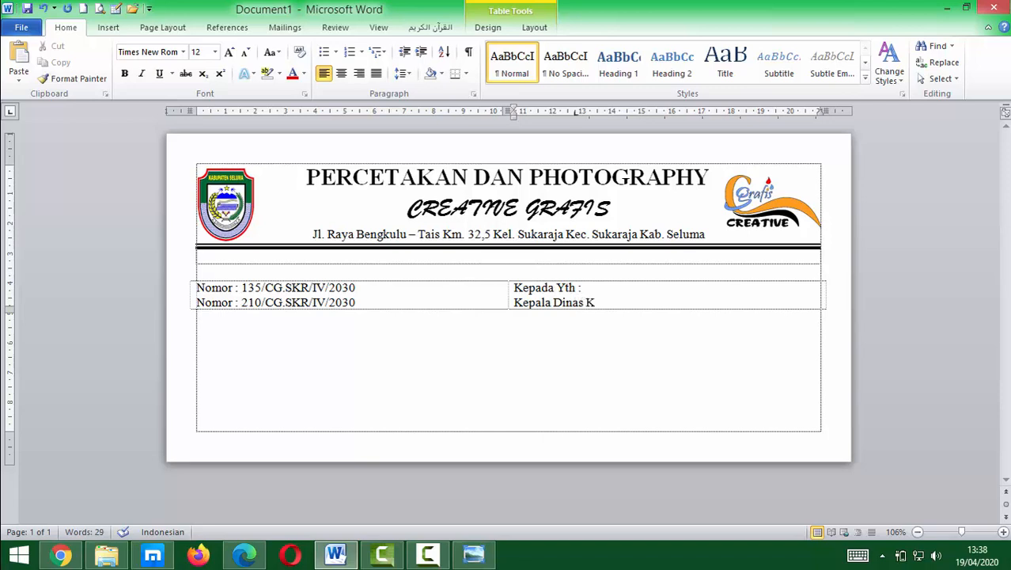
{"action": "type", "text": "etenagakerjaan K"}
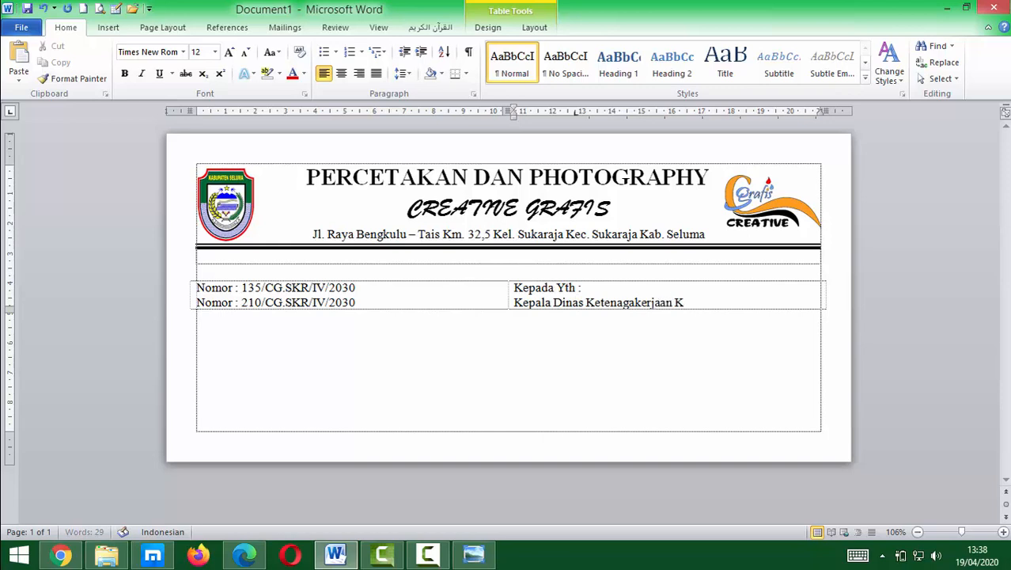
{"action": "type", "text": "ab. Seluma"}
Add the closing lines "Di" and "Tais" below the recipient's office in the second cell.
{"action": "key", "text": "Return"}
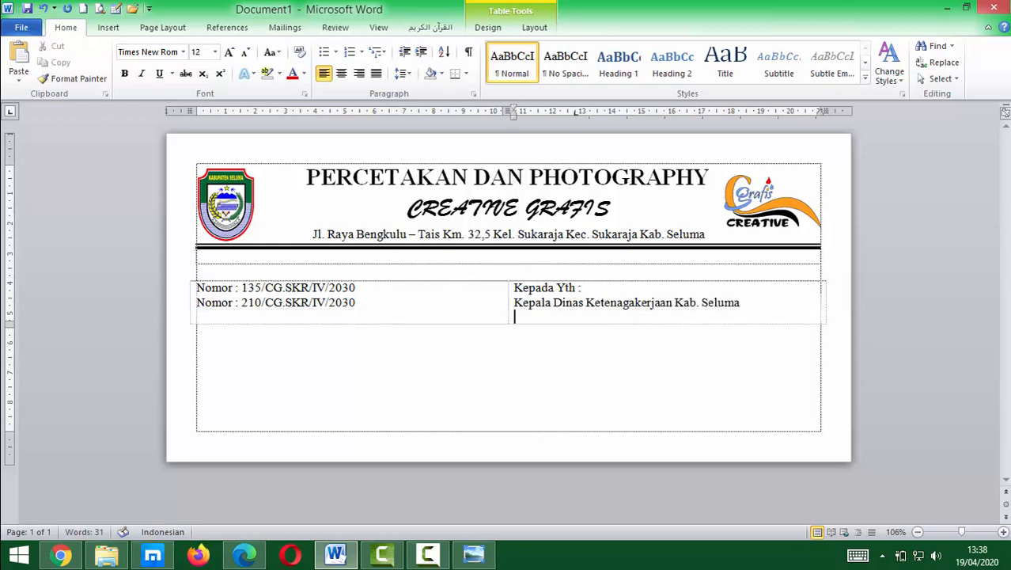
{"action": "type", "text": "Di"}
{"action": "key", "text": "Return"}
{"action": "type", "text": "Tais"}
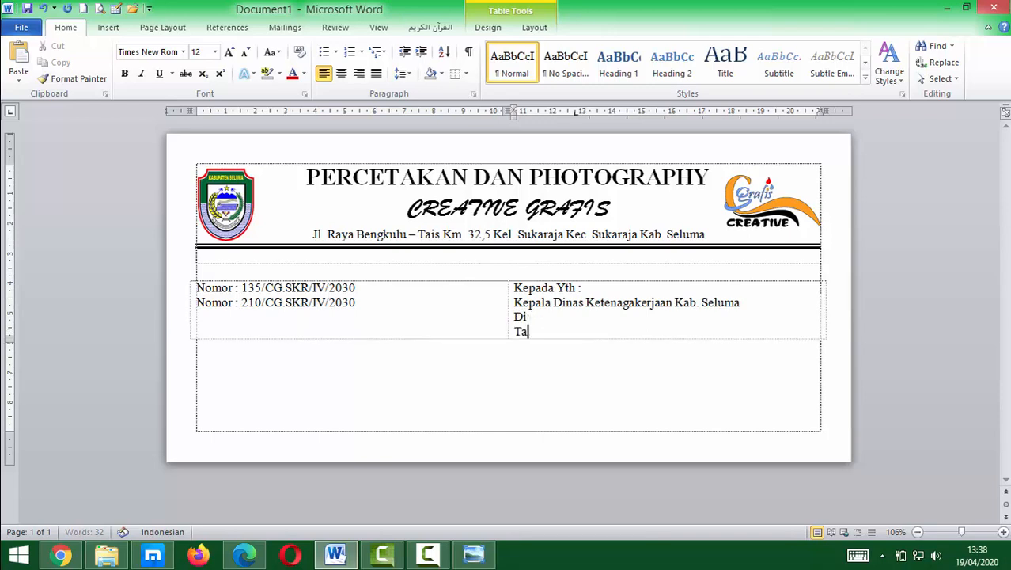
{"action": "left_click", "coordinate": [515, 331]}
{"action": "left_click", "coordinate": [517, 317]}
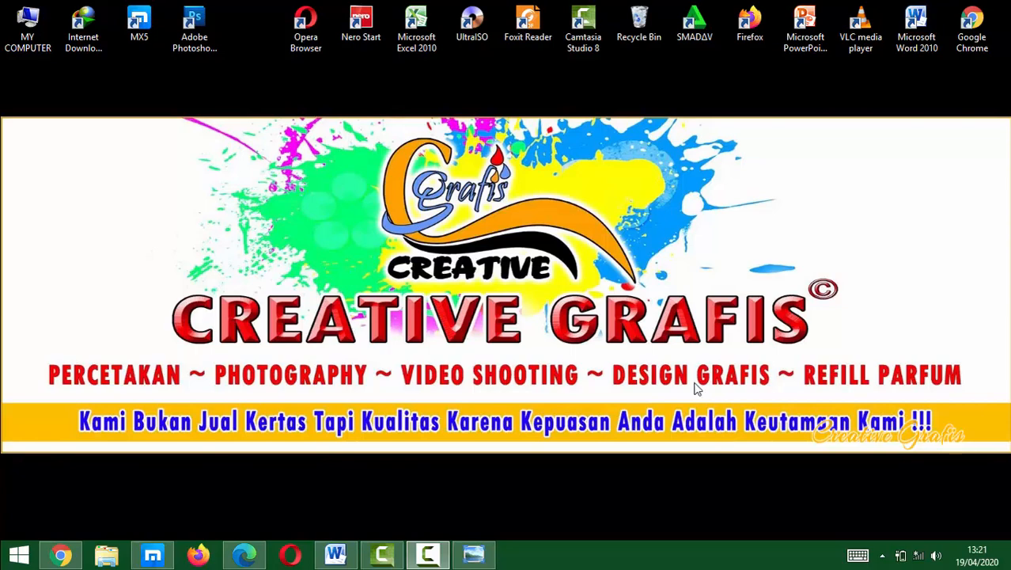
Switch to Word and view the empty page of the blank document.
{"action": "left_click", "coordinate": [336, 558]}
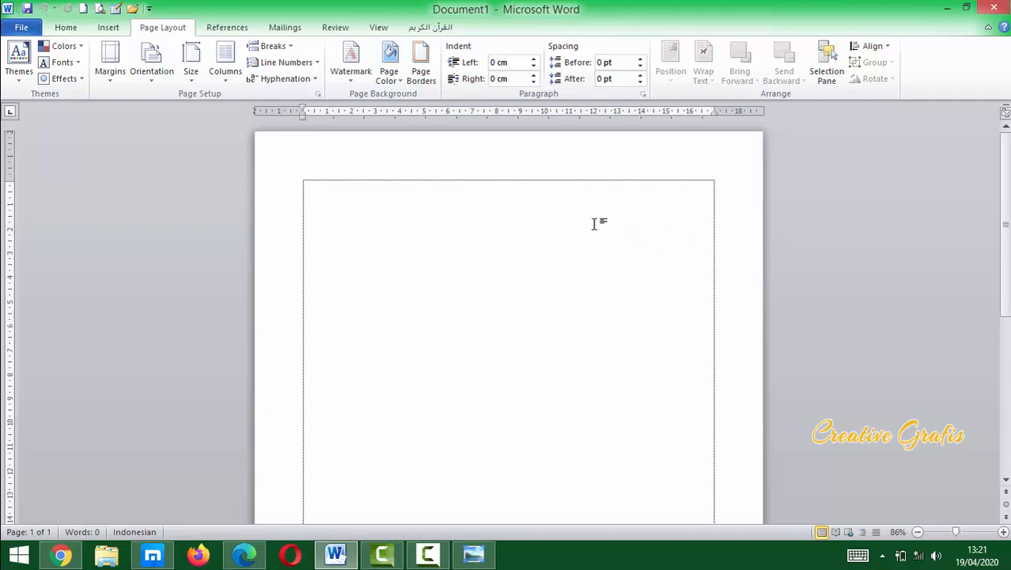
{"action": "scroll", "coordinate": [596, 222], "scroll_direction": "up", "scroll_amount": 4}
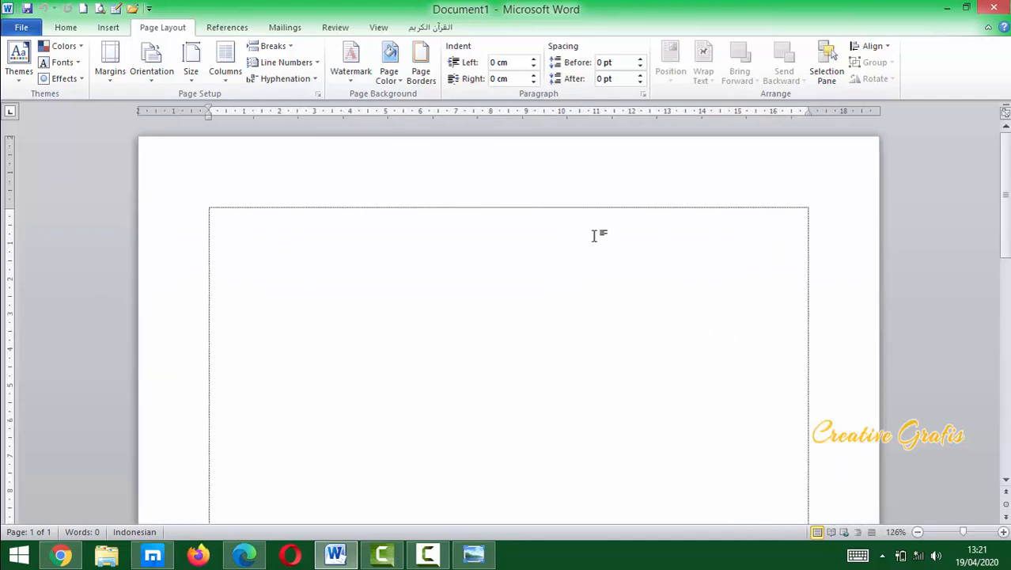
{"action": "scroll", "coordinate": [596, 235], "scroll_direction": "down", "scroll_amount": 1}
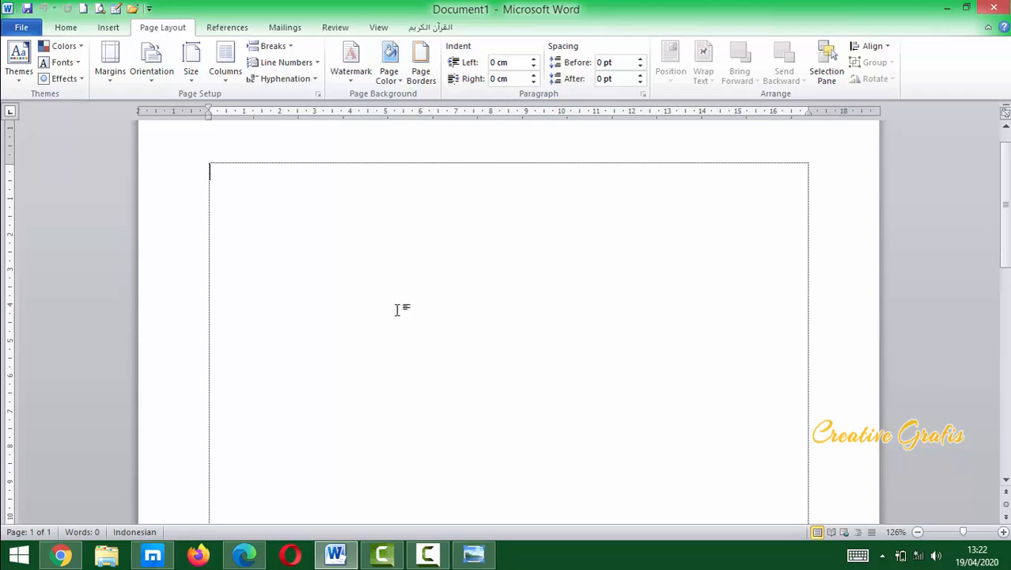
{"action": "scroll", "coordinate": [597, 330], "scroll_direction": "up", "scroll_amount": 1}
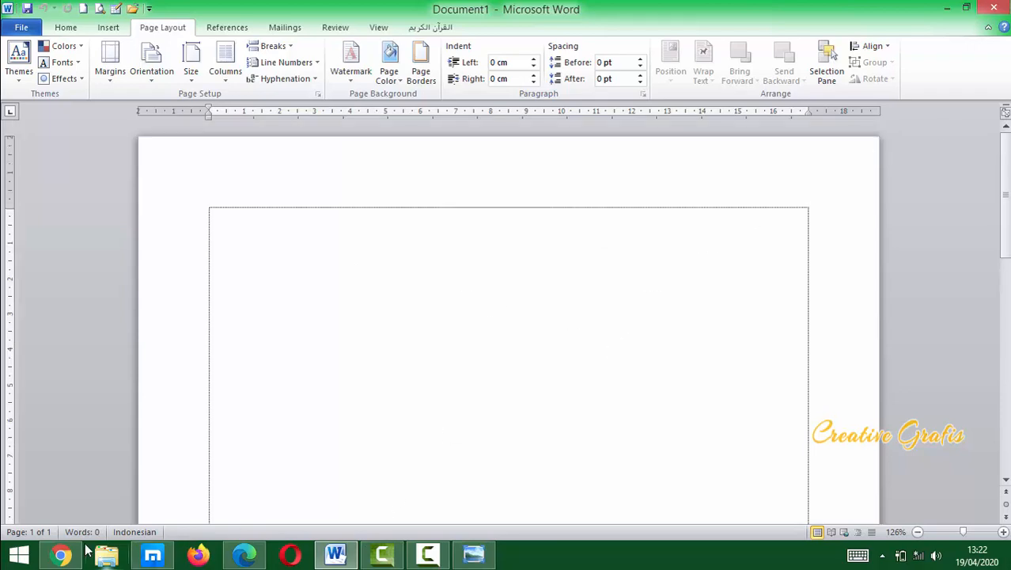
Switch to the Maxthon browser and examine the Paperline 90 envelope image result and its listed dimensions.
{"action": "left_click", "coordinate": [150, 556]}
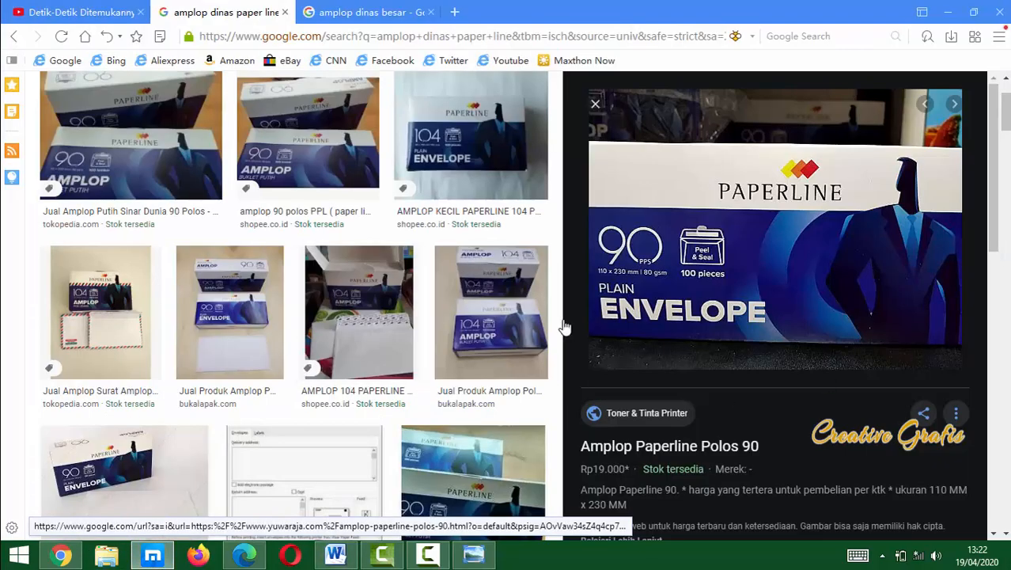
{"action": "scroll", "coordinate": [461, 302], "scroll_direction": "up", "scroll_amount": 2}
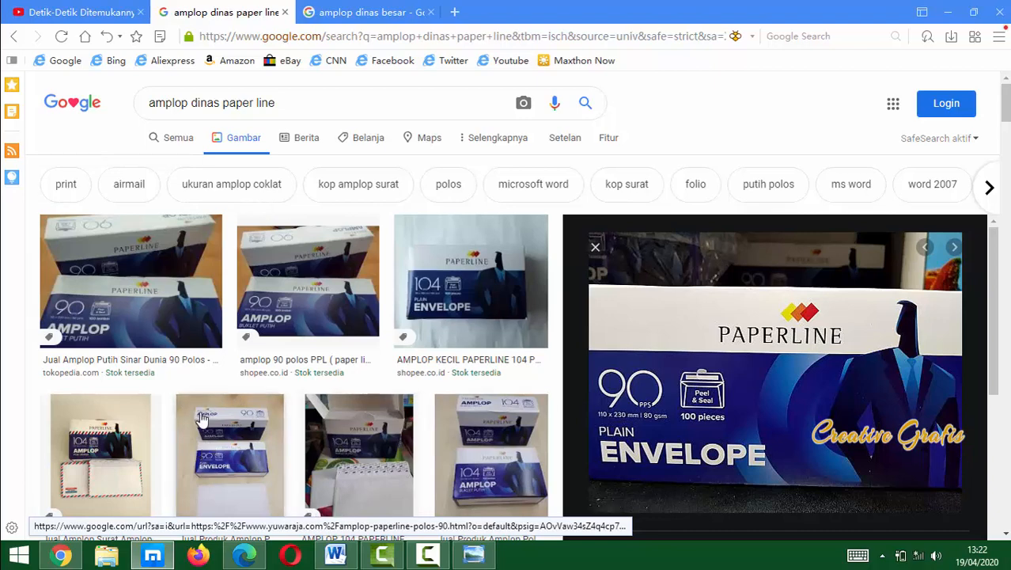
{"action": "scroll", "coordinate": [790, 462], "scroll_direction": "down", "scroll_amount": 3}
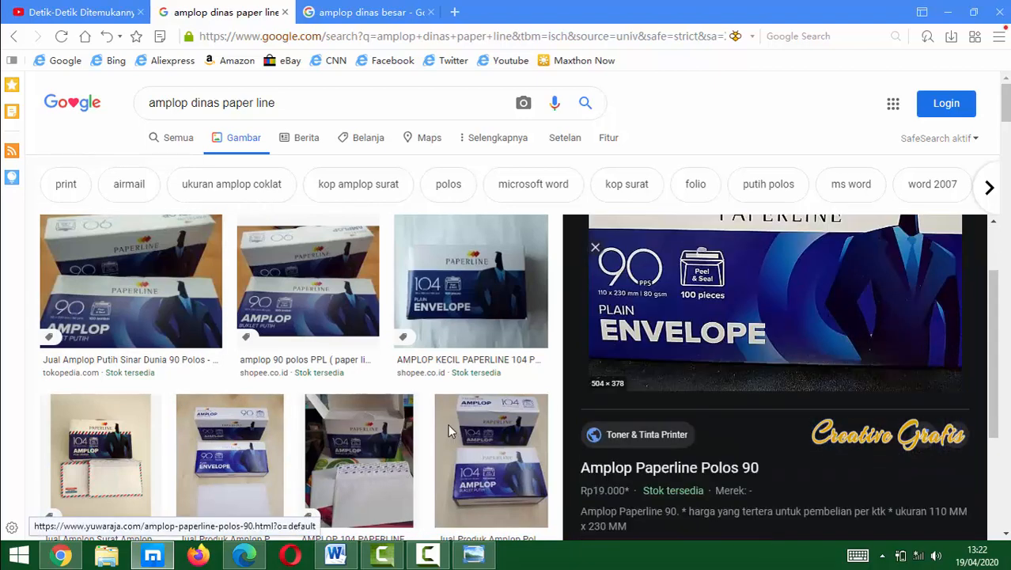
{"action": "scroll", "coordinate": [763, 367], "scroll_direction": "up", "scroll_amount": 3}
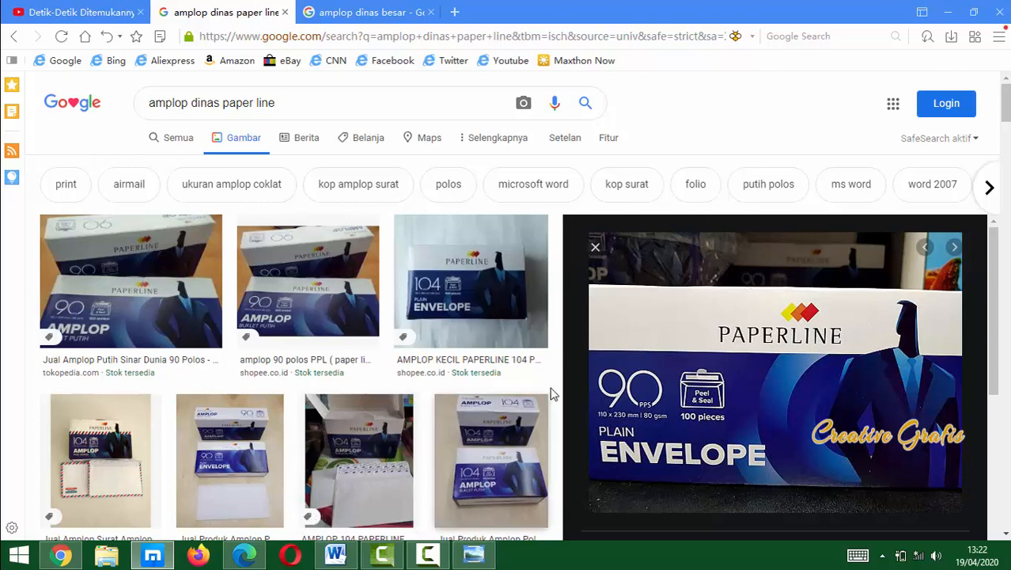
{"action": "scroll", "coordinate": [506, 427], "scroll_direction": "down", "scroll_amount": 2}
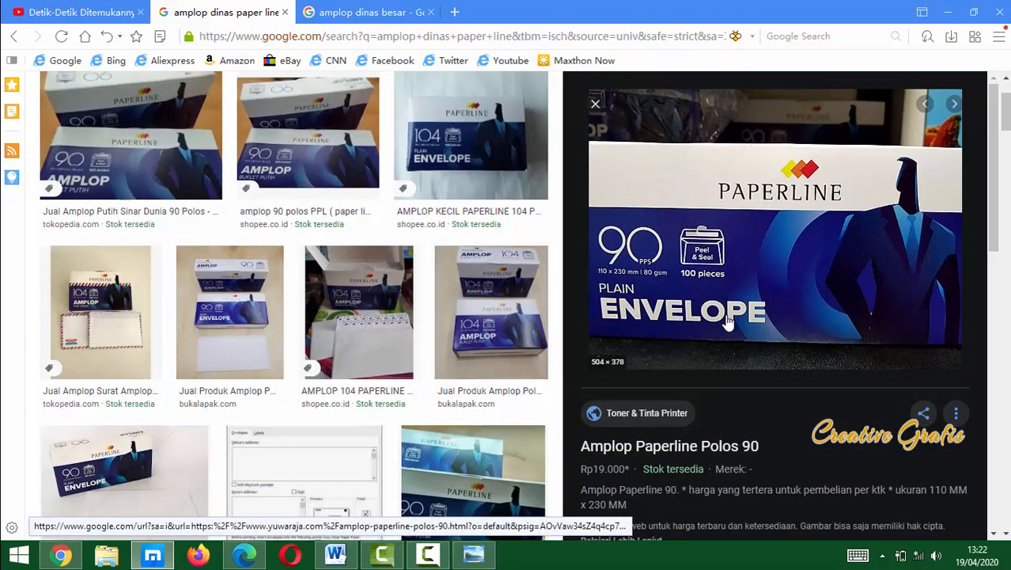
{"action": "scroll", "coordinate": [209, 395], "scroll_direction": "down", "scroll_amount": 2}
{"action": "scroll", "coordinate": [209, 405], "scroll_direction": "up", "scroll_amount": 3}
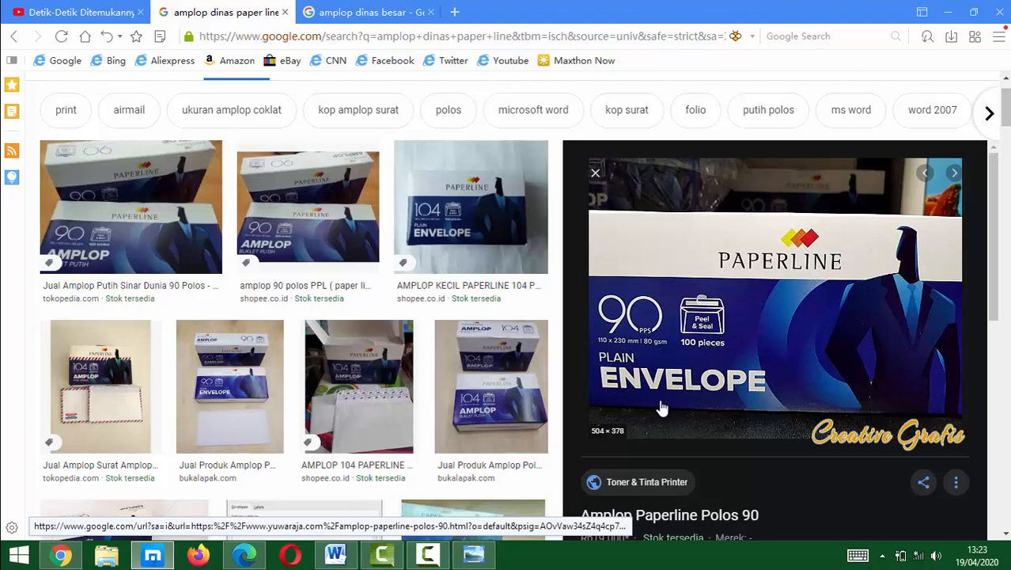
Return to Word and look over the blank page from close up and farther out.
{"action": "left_click", "coordinate": [332, 556]}
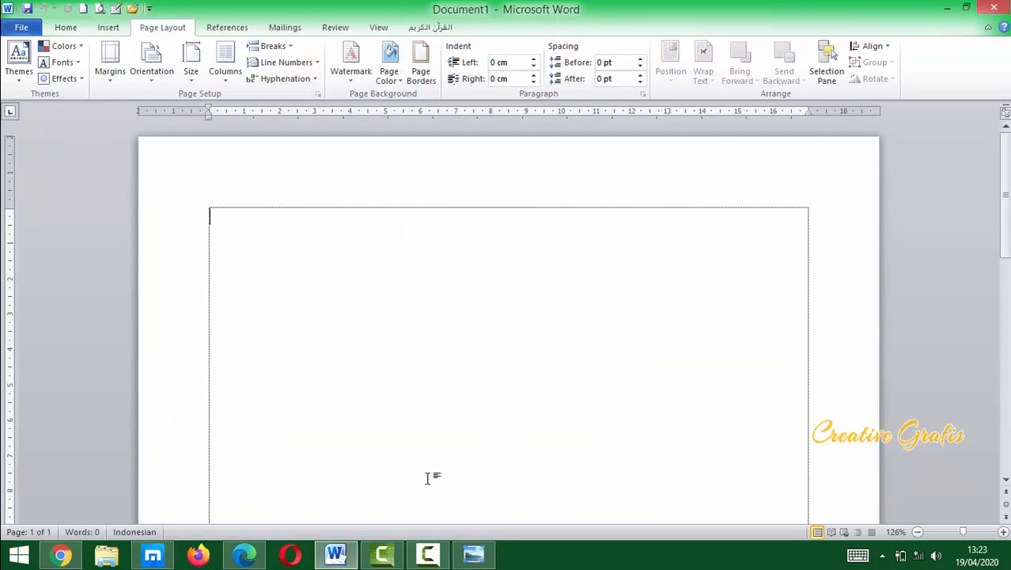
{"action": "scroll", "coordinate": [483, 317], "scroll_direction": "down", "scroll_amount": 2}
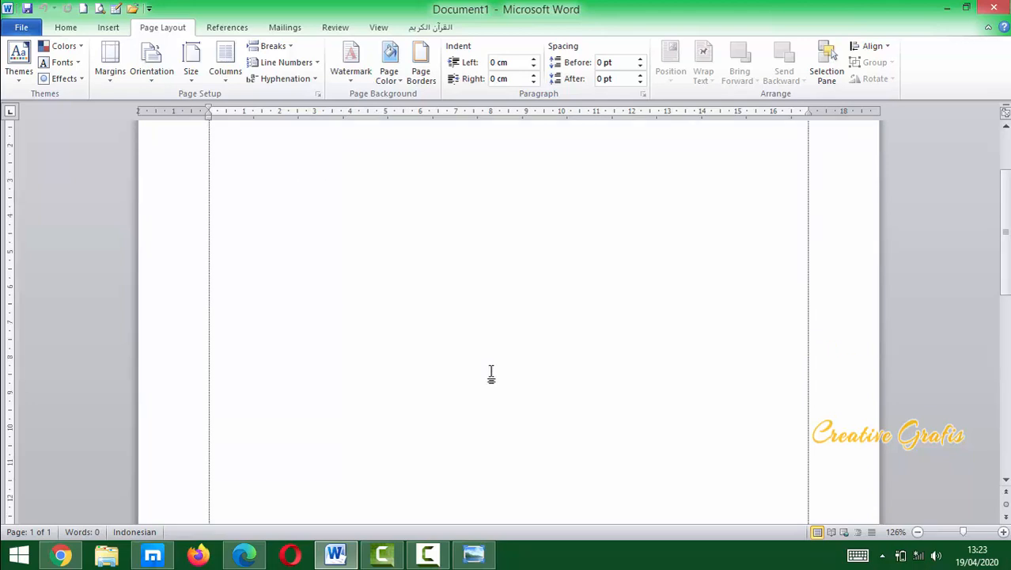
{"action": "scroll", "coordinate": [519, 330], "scroll_direction": "up", "scroll_amount": 2}
{"action": "scroll", "coordinate": [519, 330], "scroll_direction": "down", "scroll_amount": 4, "text": "ctrl"}
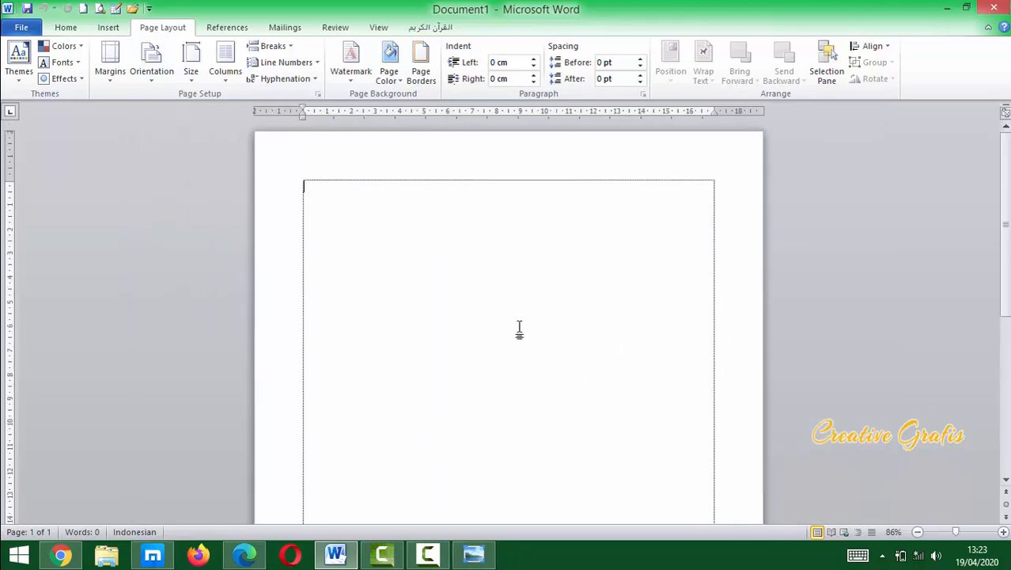
{"action": "scroll", "coordinate": [491, 364], "scroll_direction": "down", "scroll_amount": 2}
{"action": "scroll", "coordinate": [515, 372], "scroll_direction": "up", "scroll_amount": 2}
{"action": "scroll", "coordinate": [514, 371], "scroll_direction": "up", "scroll_amount": 6, "text": "ctrl"}
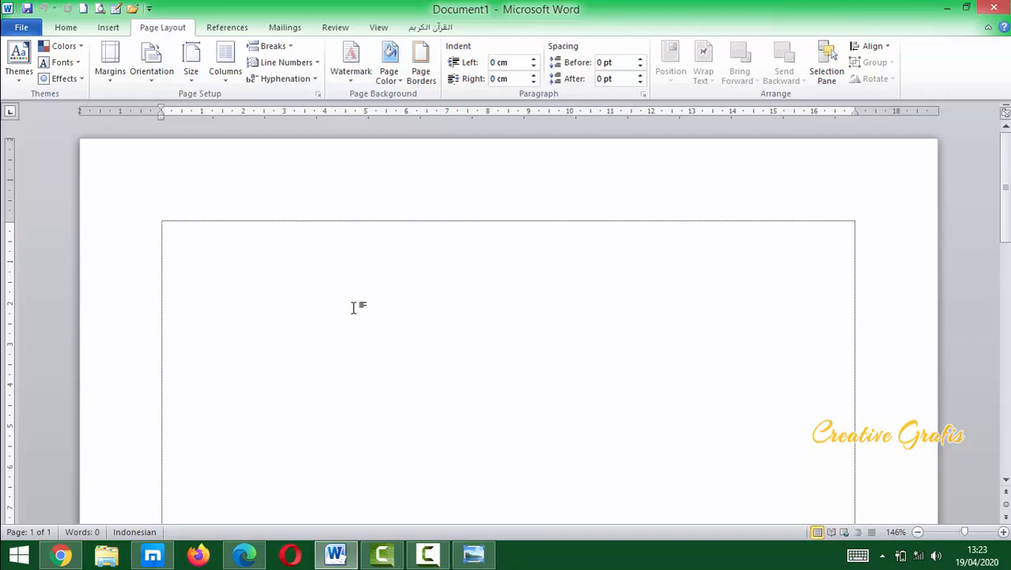
{"action": "scroll", "coordinate": [353, 310], "scroll_direction": "down", "scroll_amount": 2}
{"action": "scroll", "coordinate": [353, 310], "scroll_direction": "up", "scroll_amount": 2}
{"action": "scroll", "coordinate": [399, 354], "scroll_direction": "down", "scroll_amount": 2}
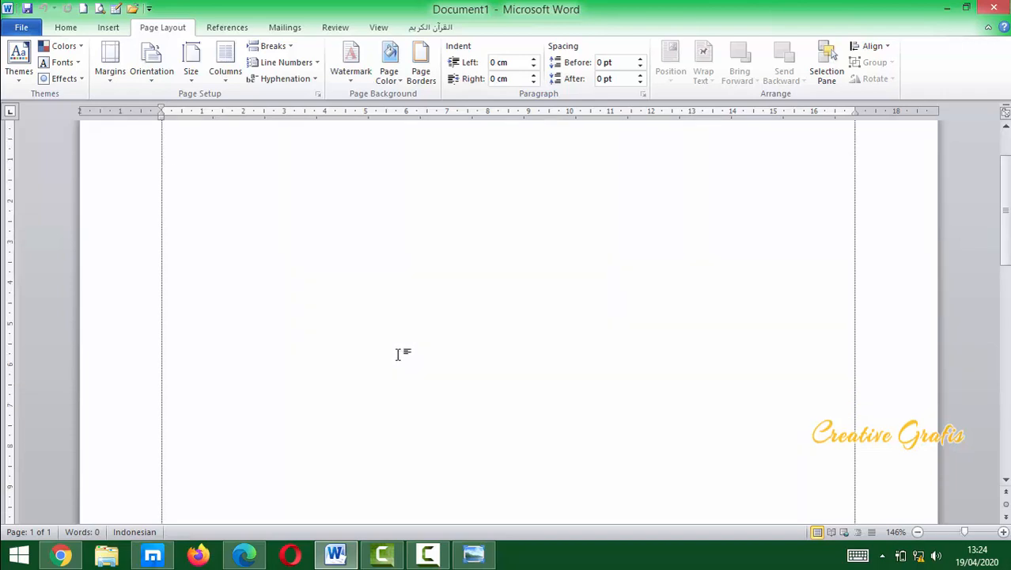
{"action": "scroll", "coordinate": [400, 354], "scroll_direction": "up", "scroll_amount": 2}
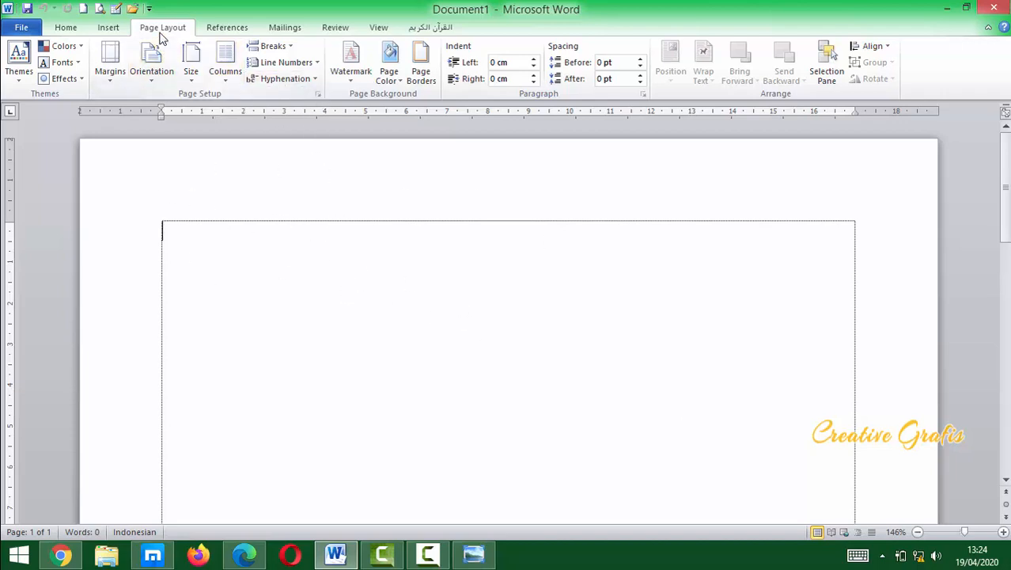
Set the page orientation to Landscape in the page setup of the blank document.
{"action": "left_click", "coordinate": [317, 94]}
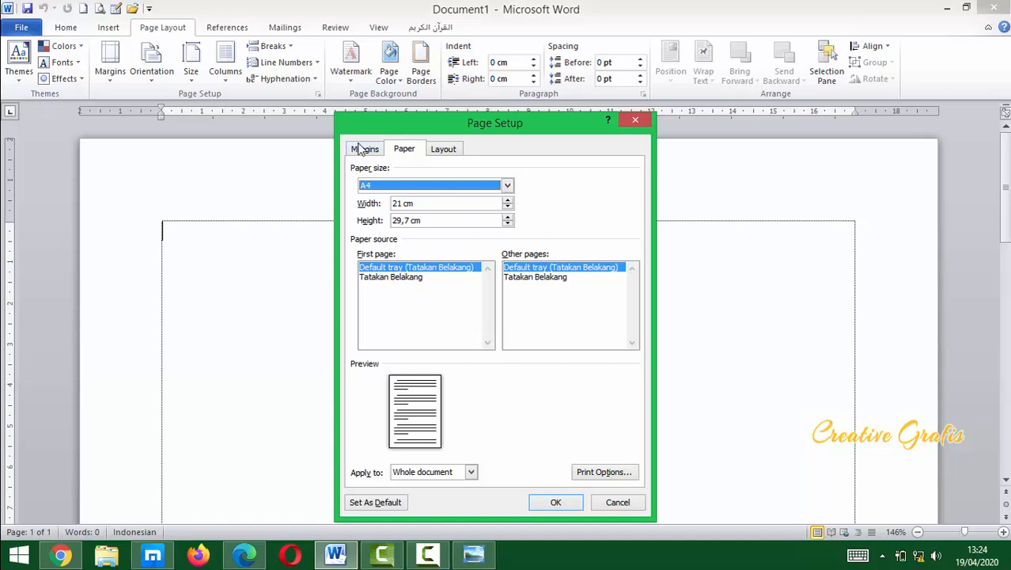
{"action": "left_click", "coordinate": [443, 150]}
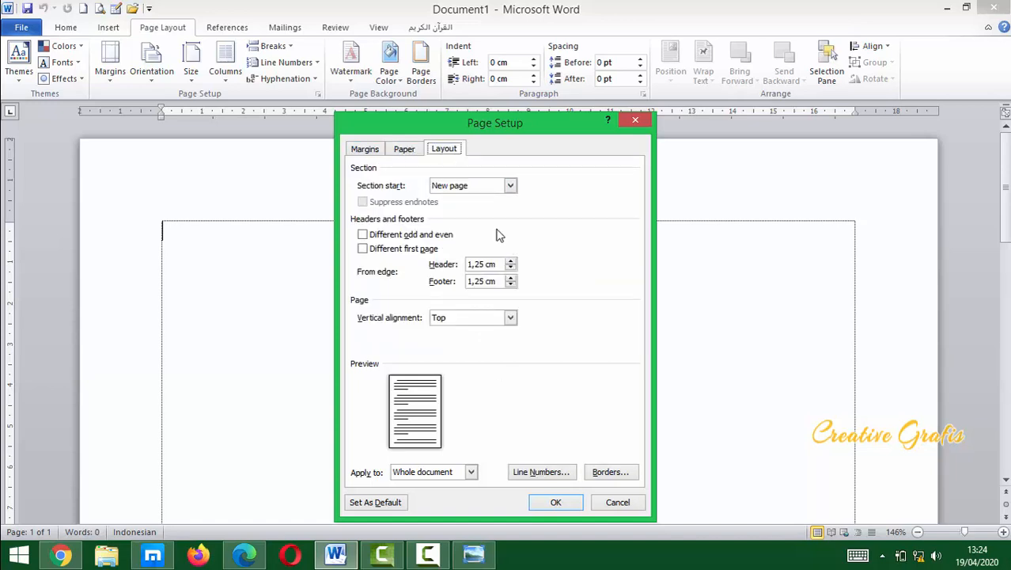
{"action": "left_click", "coordinate": [364, 150]}
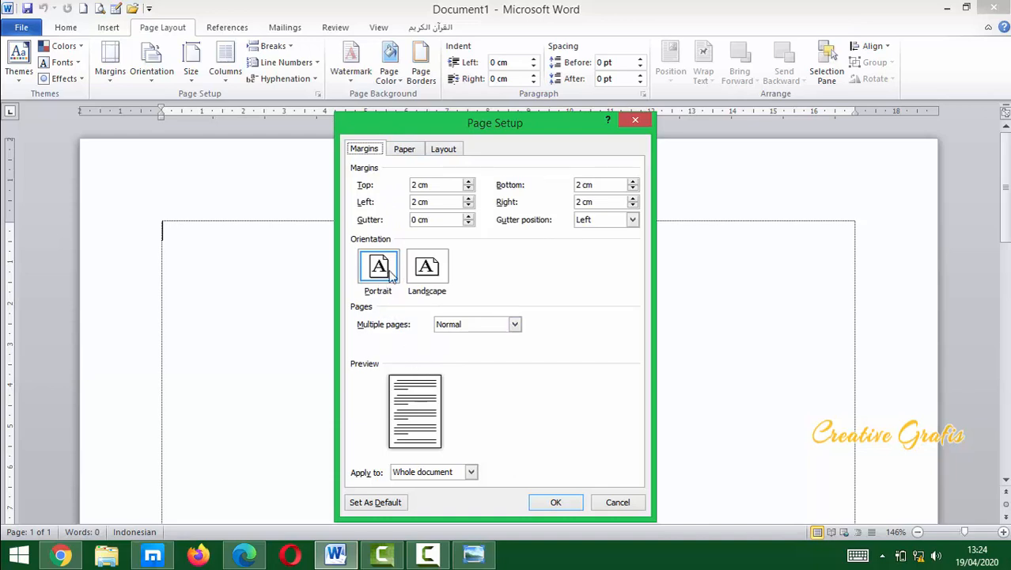
{"action": "left_click", "coordinate": [443, 272]}
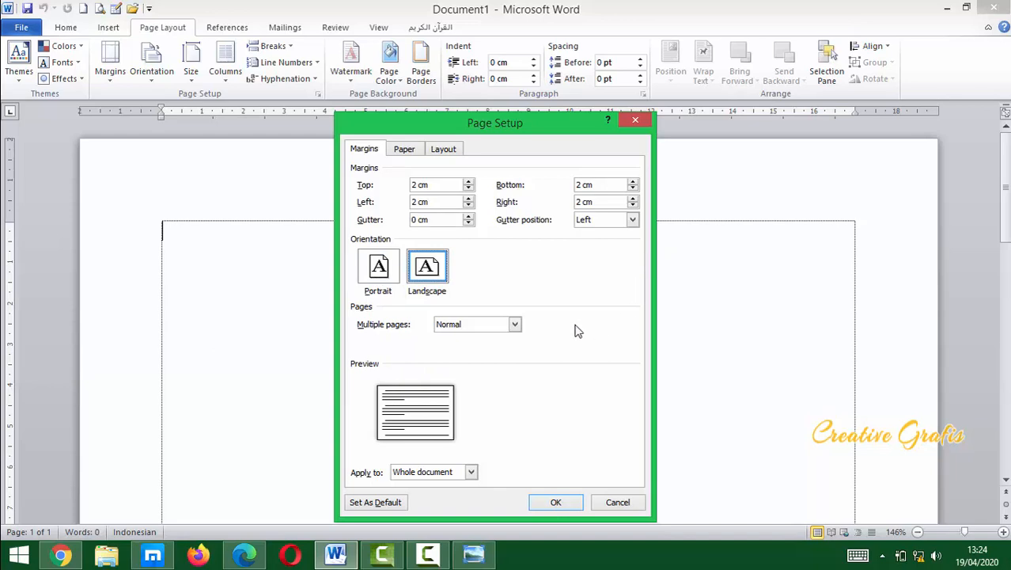
Choose the DL Amplop envelope as the paper size in the page setup.
{"action": "left_click", "coordinate": [404, 149]}
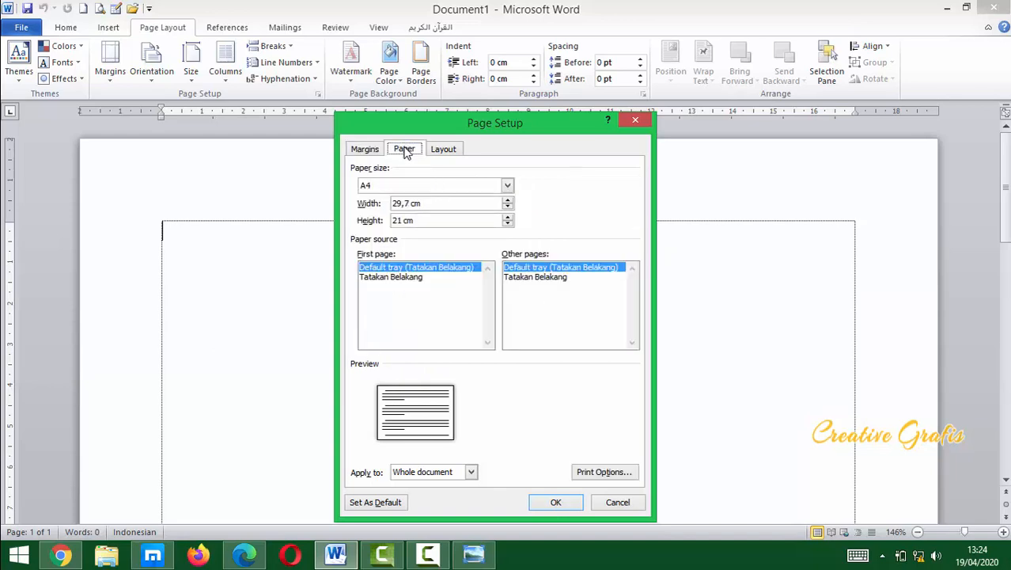
{"action": "left_click", "coordinate": [469, 186]}
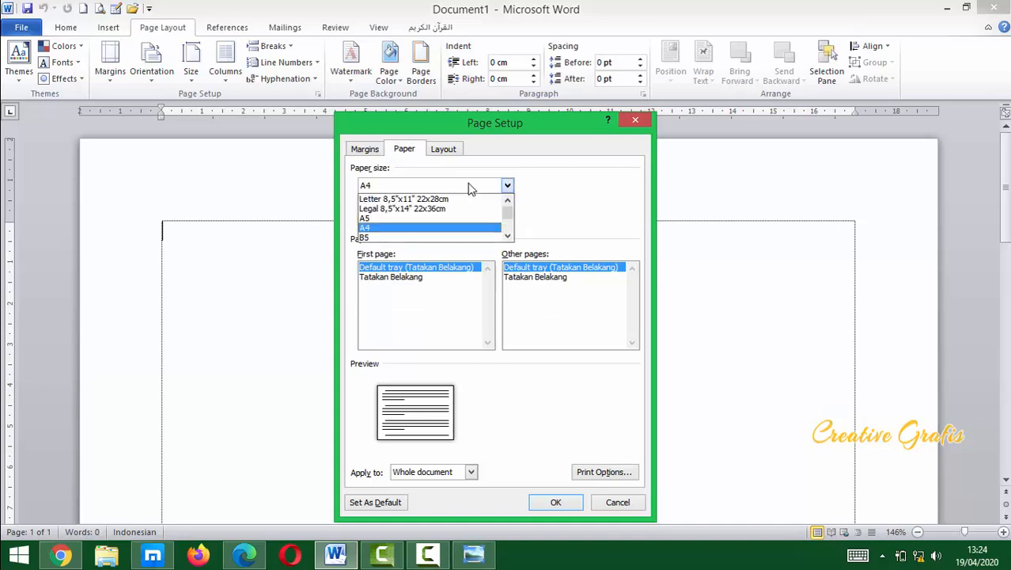
{"action": "scroll", "coordinate": [462, 212], "scroll_direction": "down", "scroll_amount": 3}
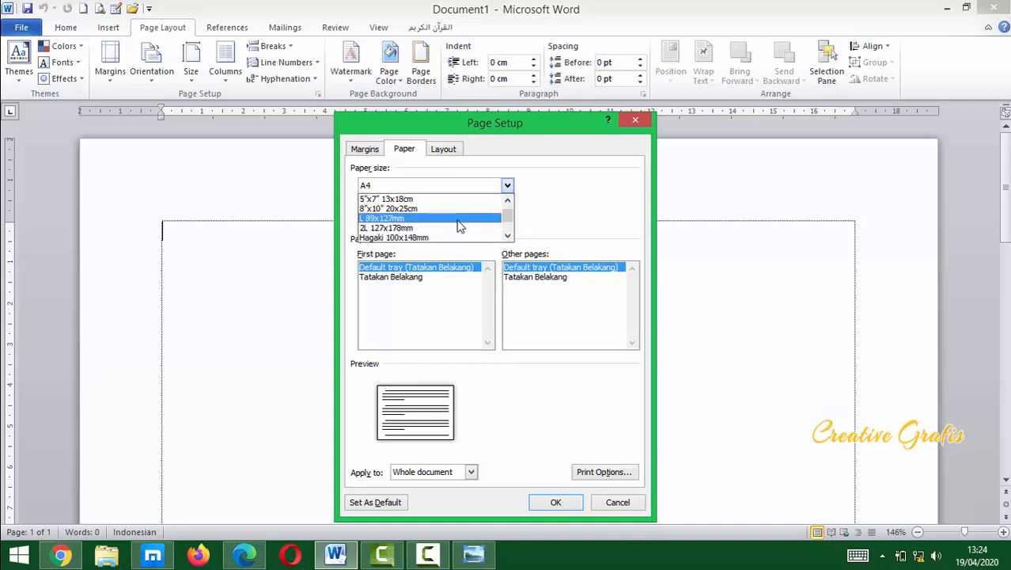
{"action": "scroll", "coordinate": [460, 227], "scroll_direction": "down", "scroll_amount": 6}
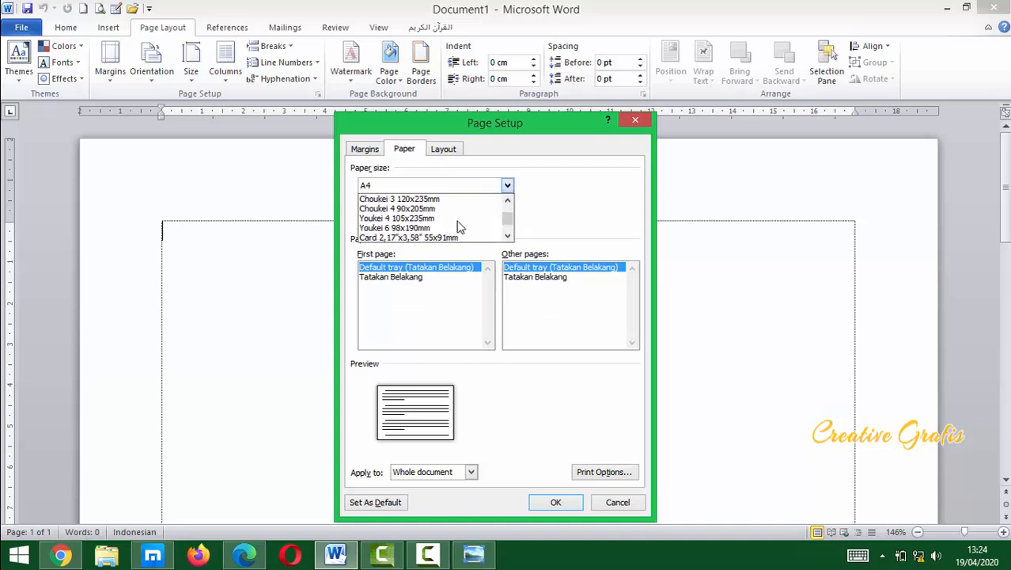
{"action": "scroll", "coordinate": [460, 227], "scroll_direction": "down", "scroll_amount": 1}
{"action": "scroll", "coordinate": [462, 231], "scroll_direction": "up", "scroll_amount": 10}
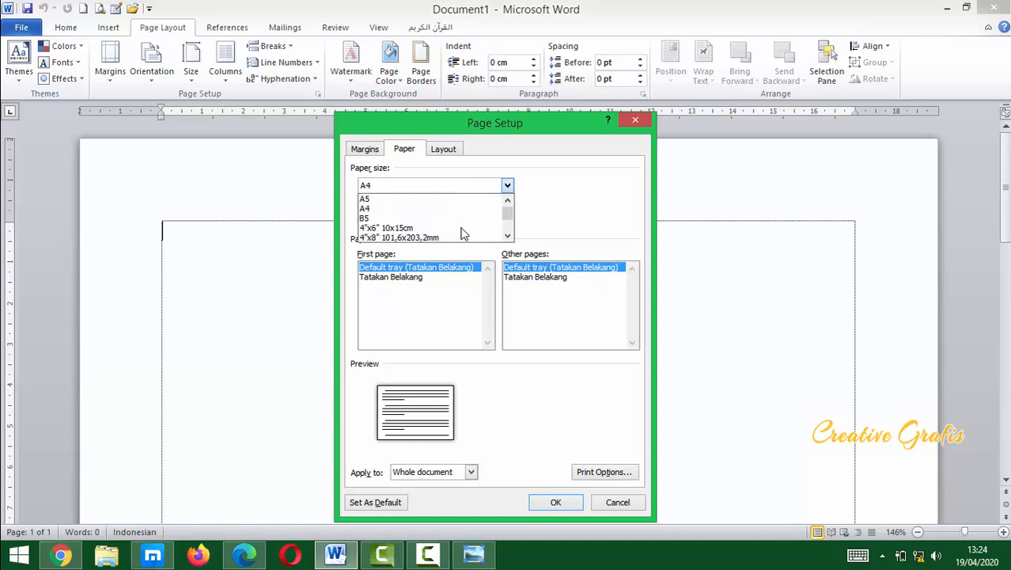
{"action": "scroll", "coordinate": [462, 233], "scroll_direction": "down", "scroll_amount": 3}
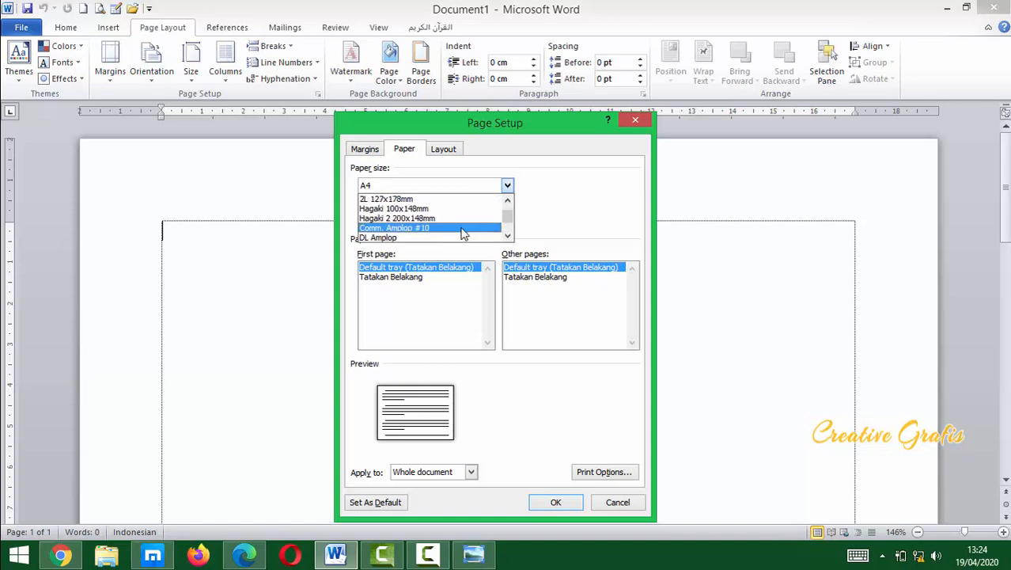
{"action": "left_click", "coordinate": [376, 237]}
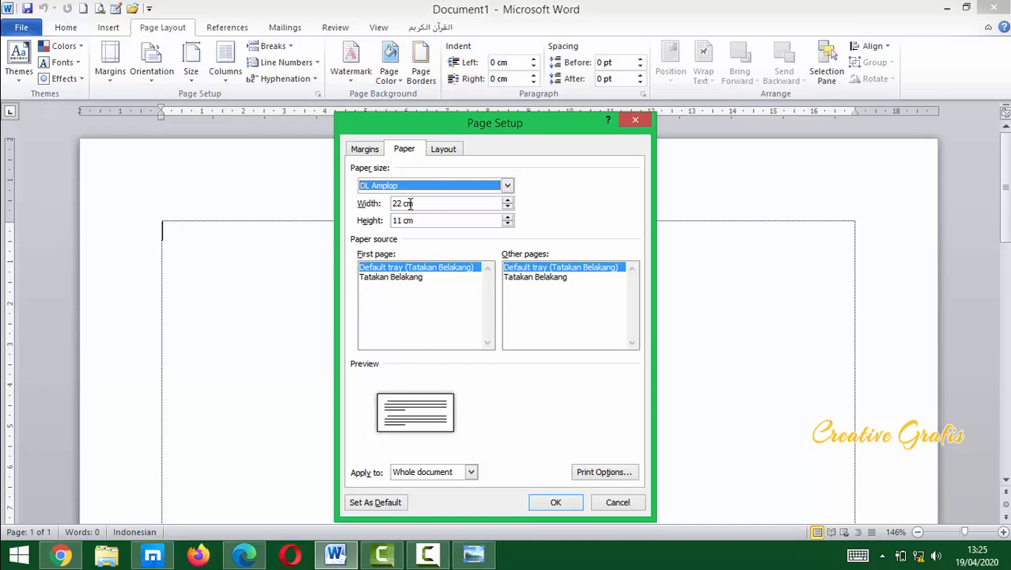
Check the Paperline 90 envelope's dimensions in the Maxthon browser, return to Word and set the paper width to 23 cm.
{"action": "left_click", "coordinate": [152, 555]}
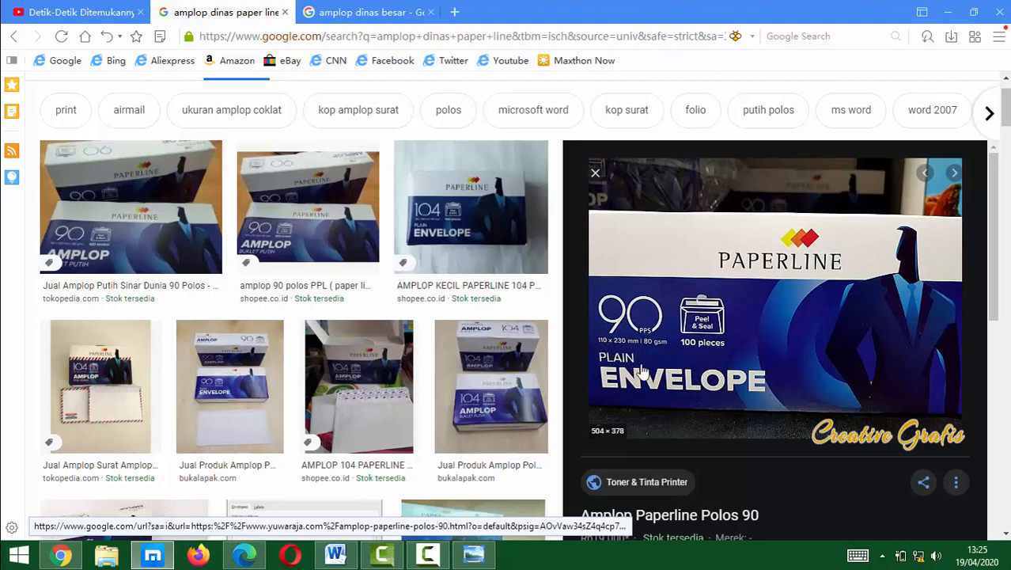
{"action": "left_click", "coordinate": [335, 555]}
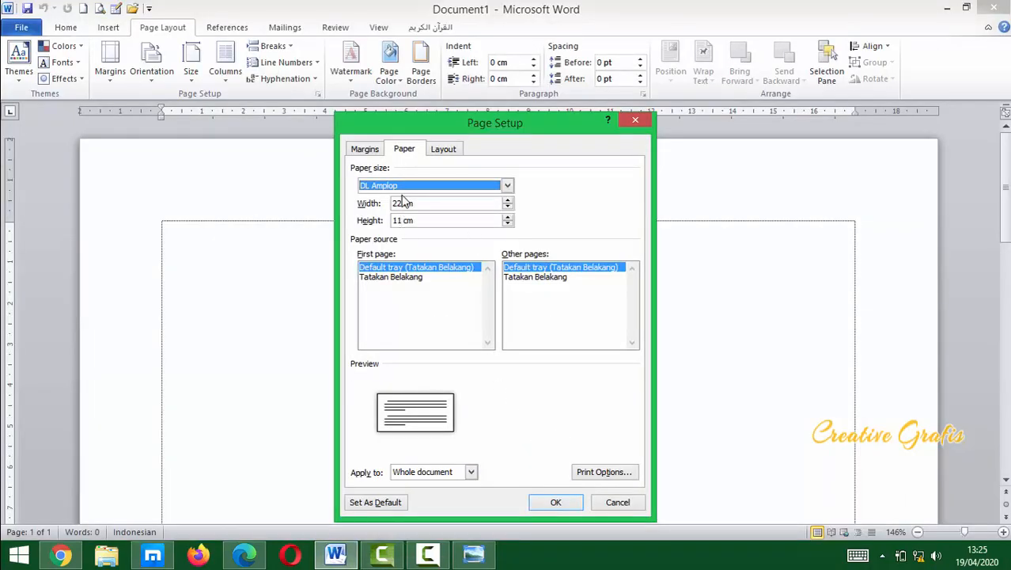
{"action": "left_click", "coordinate": [508, 200]}
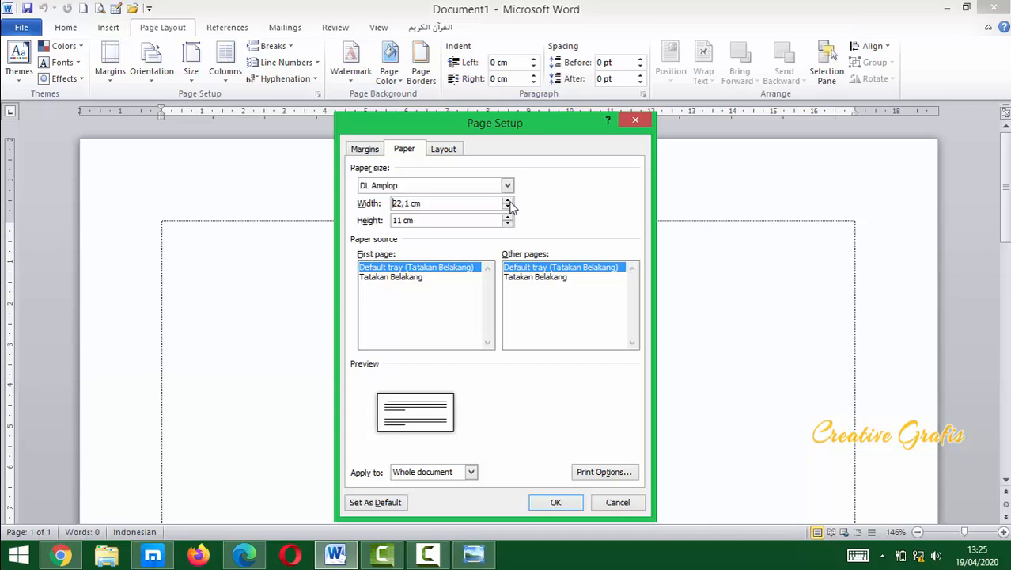
{"action": "left_click", "coordinate": [507, 199]}
{"action": "left_click_drag", "start_coordinate": [408, 203], "coordinate": [384, 207]}
{"action": "type", "text": "23"}
{"action": "left_click", "coordinate": [553, 503]}
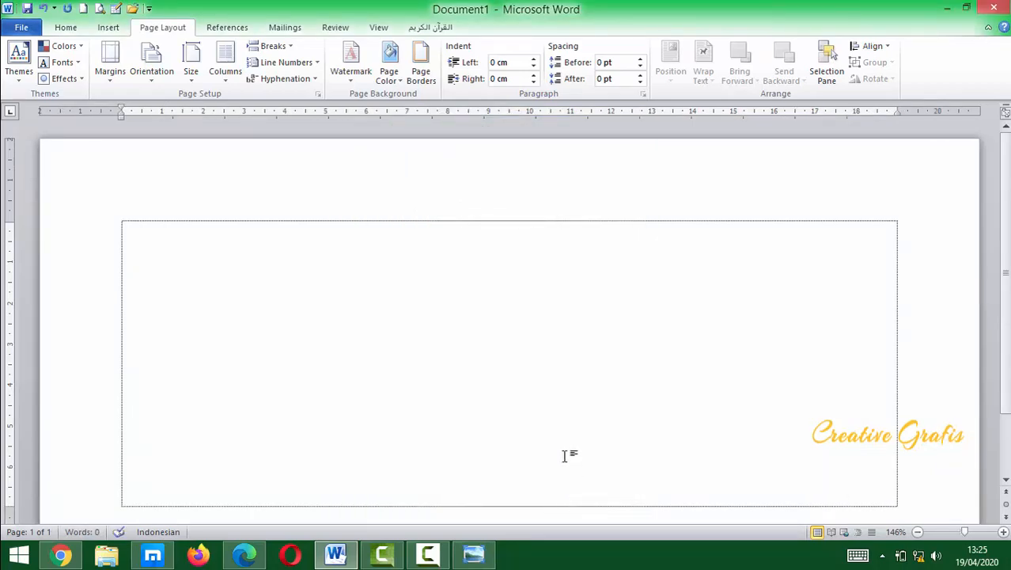
{"action": "scroll", "coordinate": [541, 406], "scroll_direction": "down", "scroll_amount": 4}
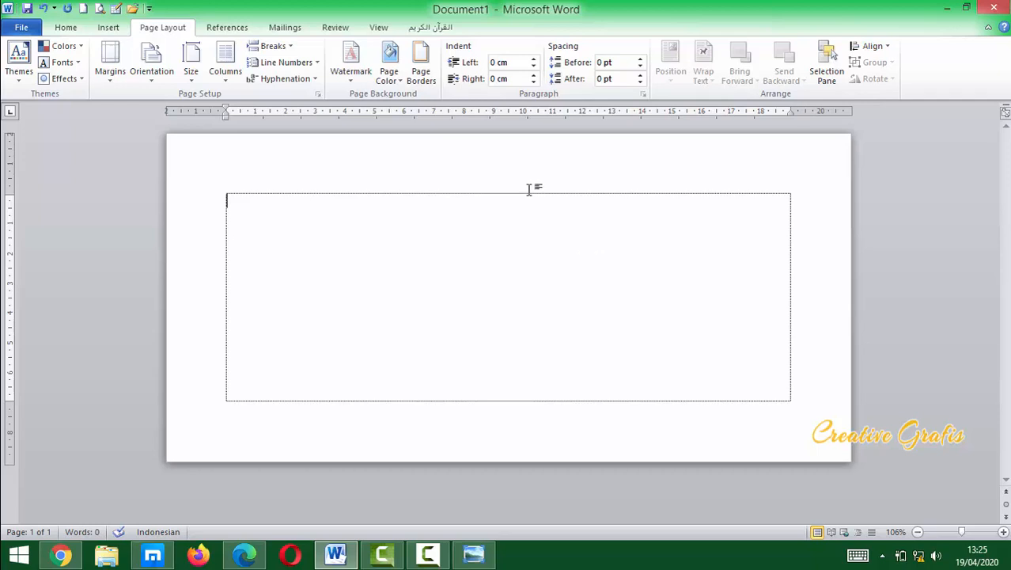
Reopen the page setup and reset the paper to A4 in Landscape orientation.
{"action": "left_click", "coordinate": [317, 94]}
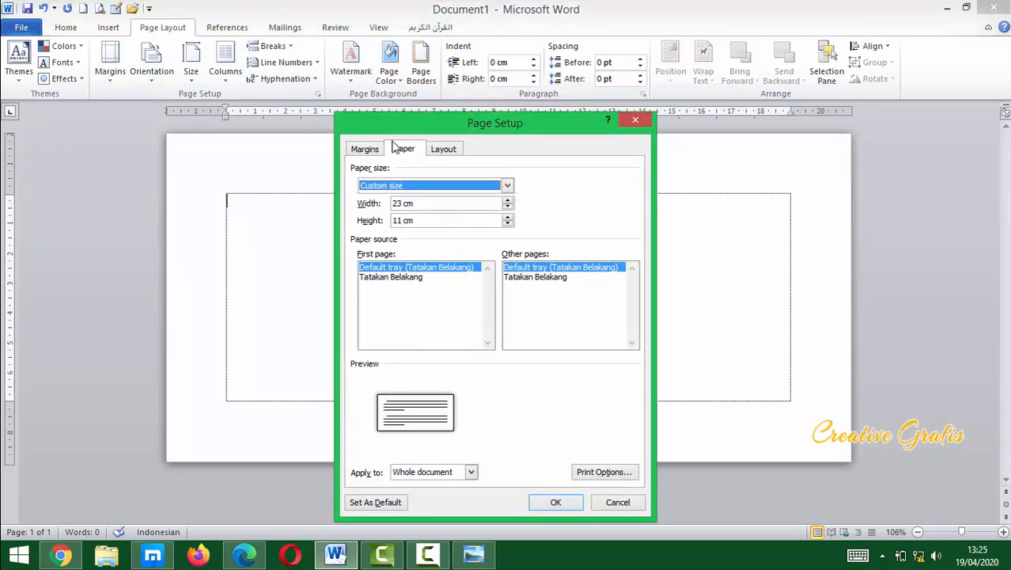
{"action": "left_click", "coordinate": [443, 185]}
{"action": "scroll", "coordinate": [442, 192], "scroll_direction": "up", "scroll_amount": 3}
{"action": "scroll", "coordinate": [443, 204], "scroll_direction": "up", "scroll_amount": 5}
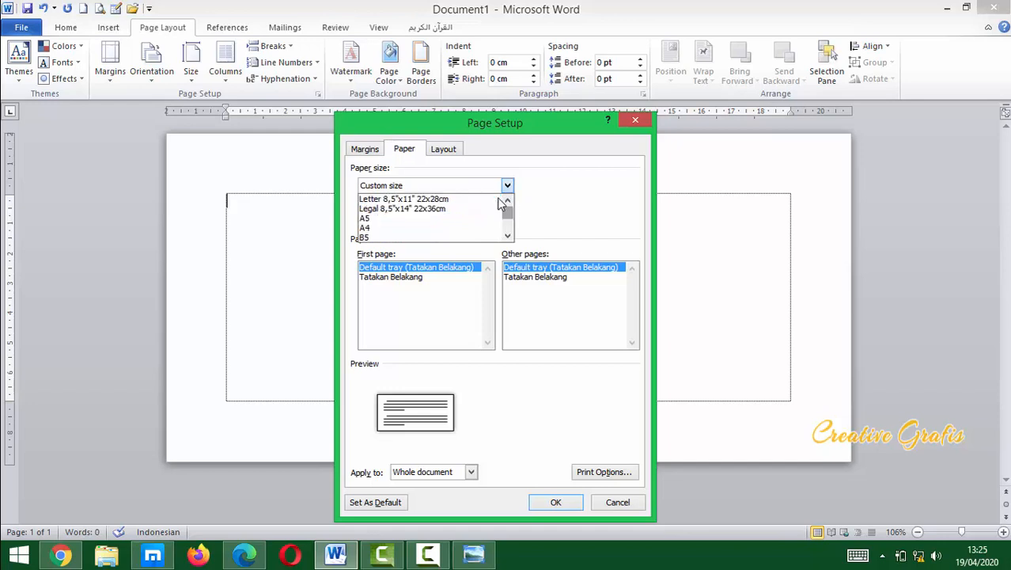
{"action": "left_click", "coordinate": [431, 227]}
{"action": "left_click", "coordinate": [364, 150]}
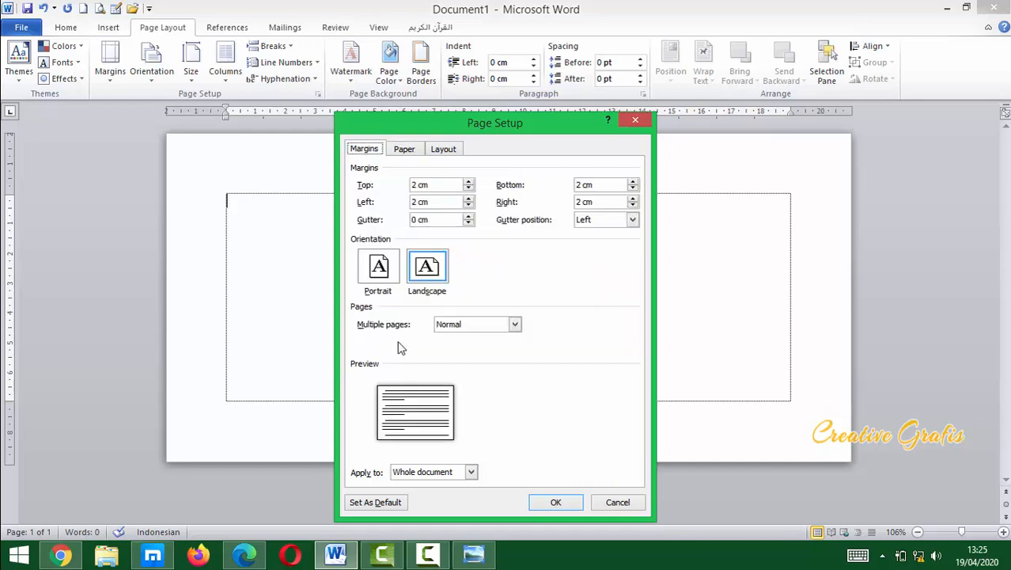
{"action": "left_click", "coordinate": [444, 270]}
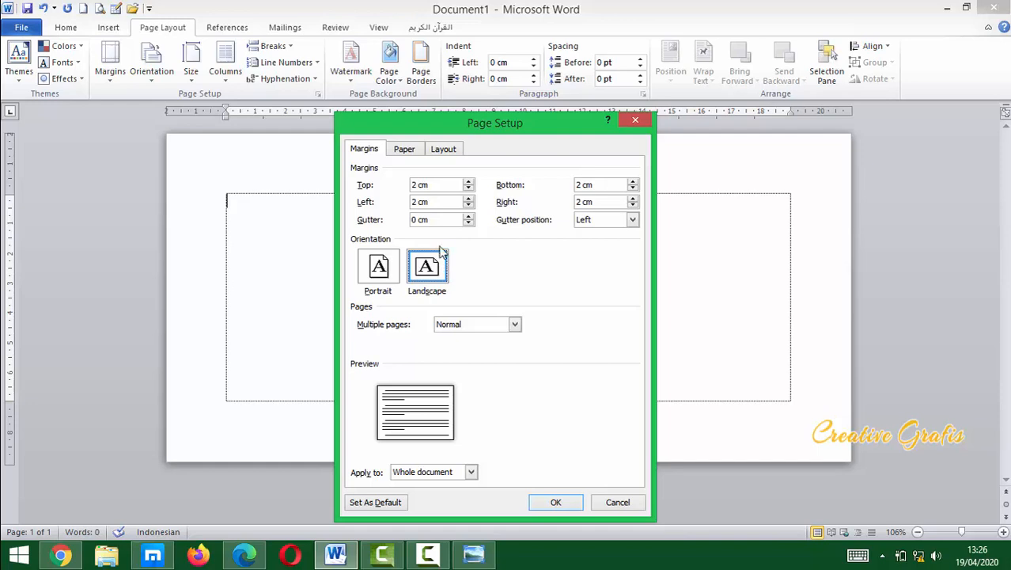
Set a custom paper size of 23 cm width and 11 cm height for the envelope.
{"action": "left_click", "coordinate": [411, 150]}
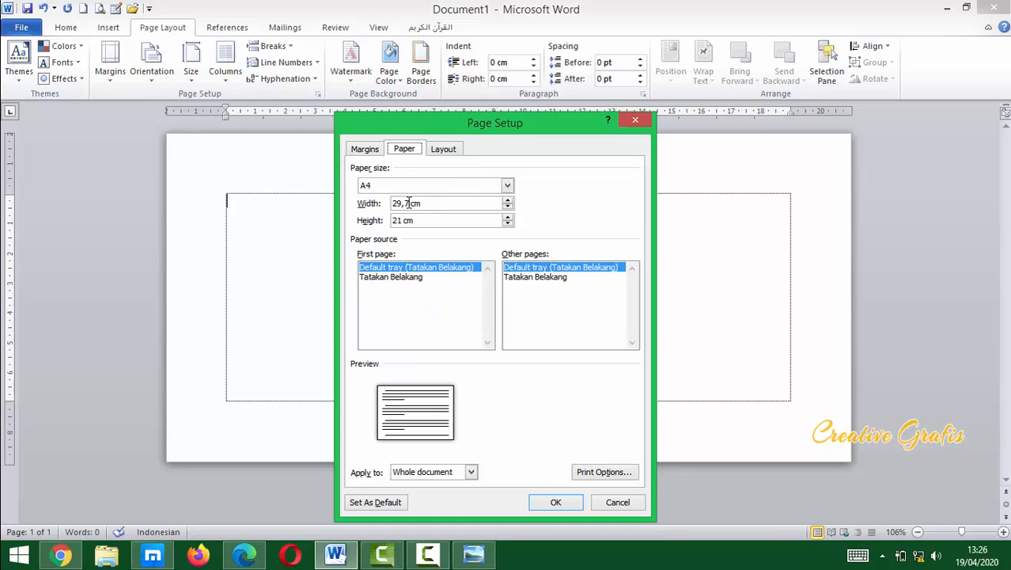
{"action": "double_click", "coordinate": [407, 203]}
{"action": "type", "text": "23"}
{"action": "left_click_drag", "start_coordinate": [404, 221], "coordinate": [383, 220]}
{"action": "type", "text": "11"}
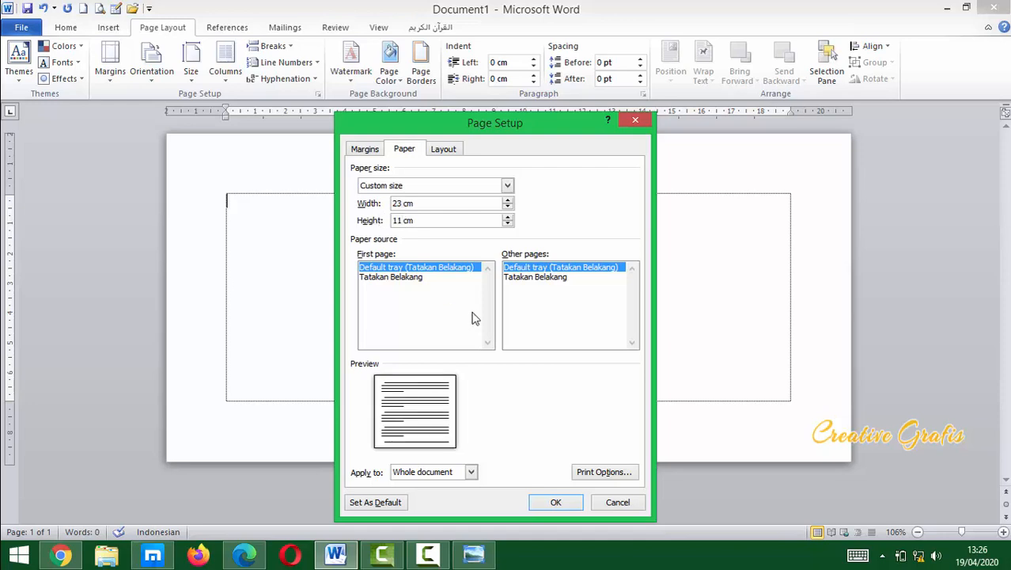
{"action": "left_click", "coordinate": [454, 204]}
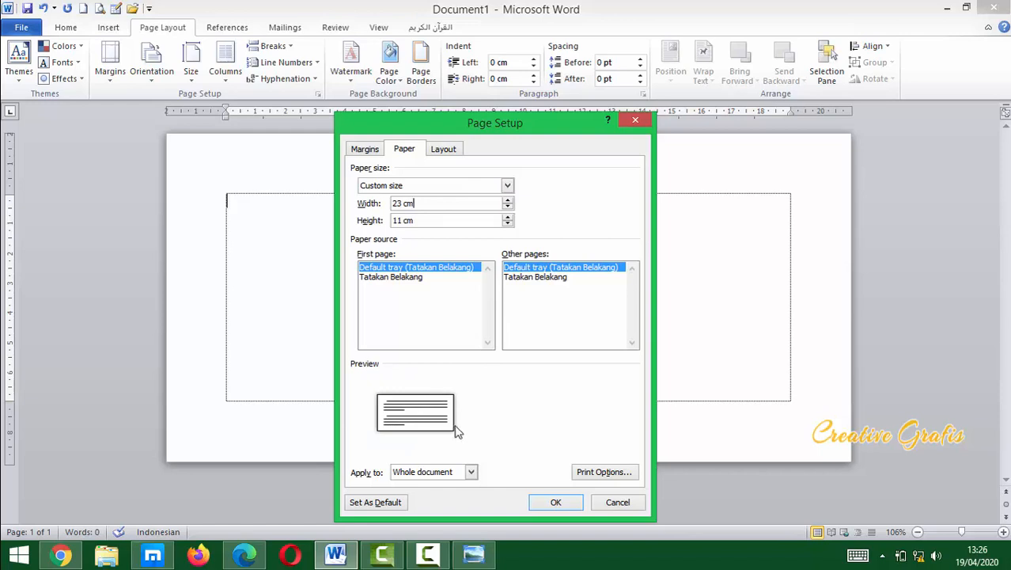
Set the top, bottom, left and right page margins to 1 cm.
{"action": "left_click", "coordinate": [366, 156]}
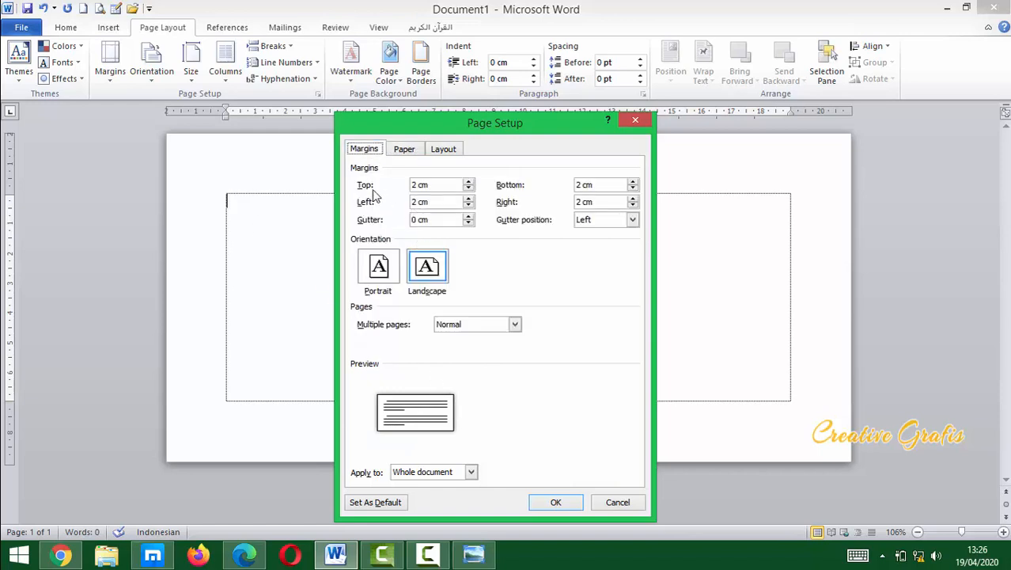
{"action": "left_click", "coordinate": [438, 183]}
{"action": "left_click_drag", "start_coordinate": [438, 184], "coordinate": [379, 181]}
{"action": "type", "text": "1"}
{"action": "key", "text": "Tab"}
{"action": "type", "text": "1"}
{"action": "key", "text": "Tab"}
{"action": "type", "text": "1"}
{"action": "key", "text": "Tab"}
{"action": "type", "text": "1"}
{"action": "key", "text": "Tab"}
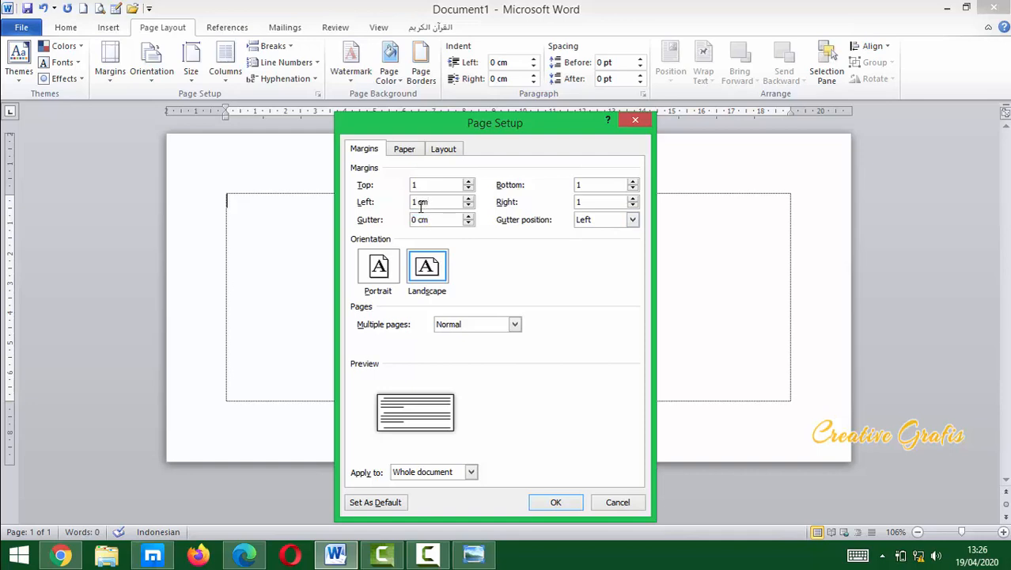
Re-enter the left margin as 1 cm and apply the page setup to the whole document.
{"action": "left_click_drag", "start_coordinate": [443, 204], "coordinate": [220, 225]}
{"action": "type", "text": "1"}
{"action": "left_click_drag", "start_coordinate": [433, 201], "coordinate": [422, 198]}
{"action": "left_click", "coordinate": [419, 199]}
{"action": "left_click_drag", "start_coordinate": [430, 201], "coordinate": [419, 201]}
{"action": "left_click", "coordinate": [419, 202]}
{"action": "left_click", "coordinate": [557, 503]}
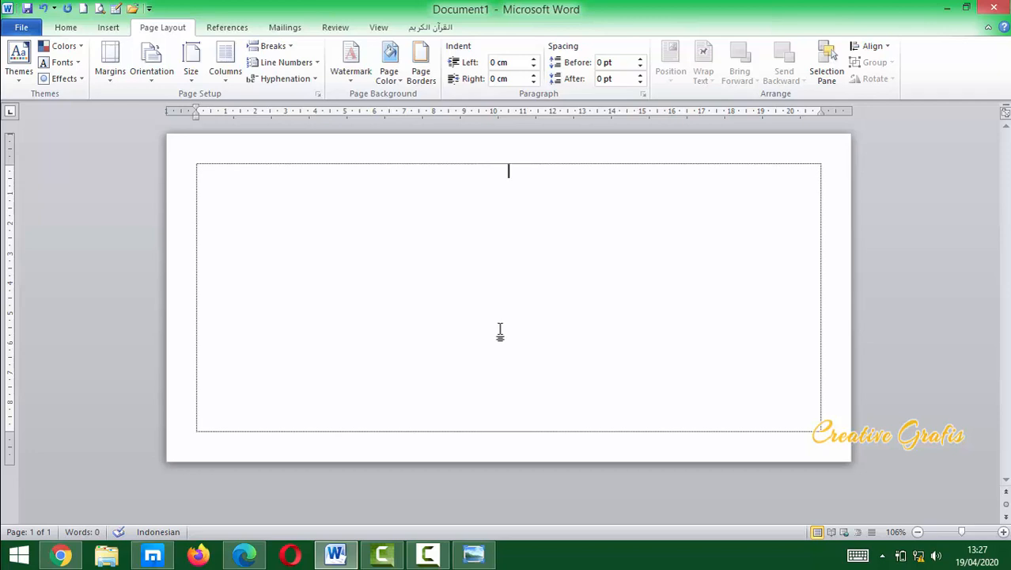
Enter the centred letterhead line "PERCETAKAN DAN PHOTOGRAPHY" on the first line of the envelope page.
{"action": "type", "text": "P"}
{"action": "key", "text": "BackSpace"}
{"action": "double_click", "coordinate": [500, 332]}
{"action": "type", "text": "PERCET"}
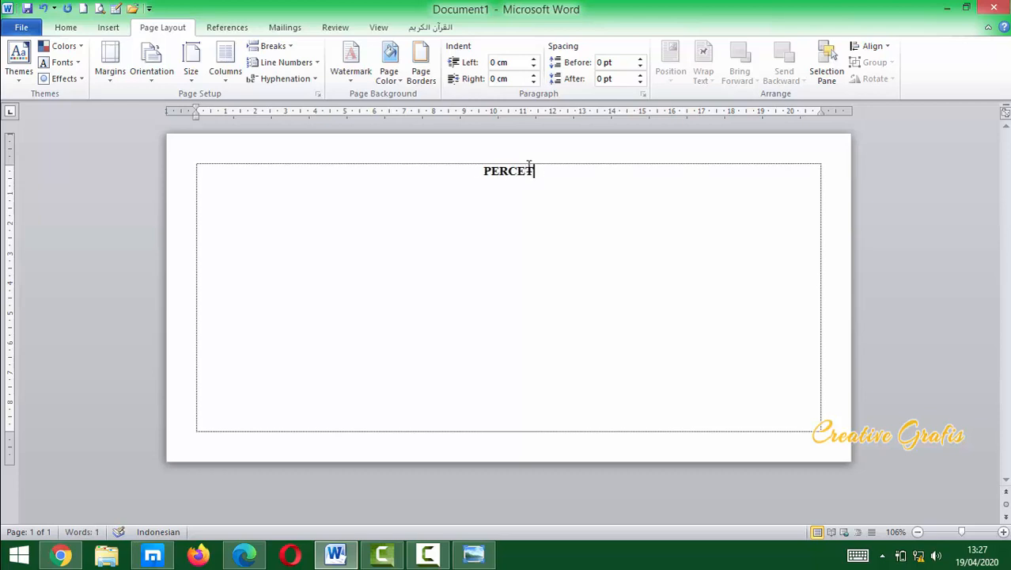
{"action": "type", "text": "AKAN DAN "}
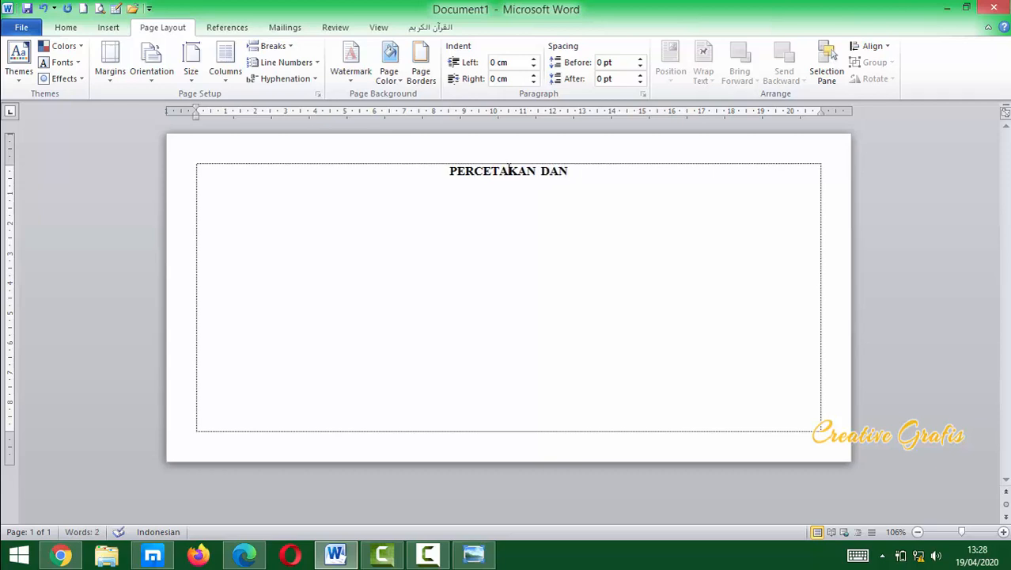
{"action": "type", "text": "PHOTTO"}
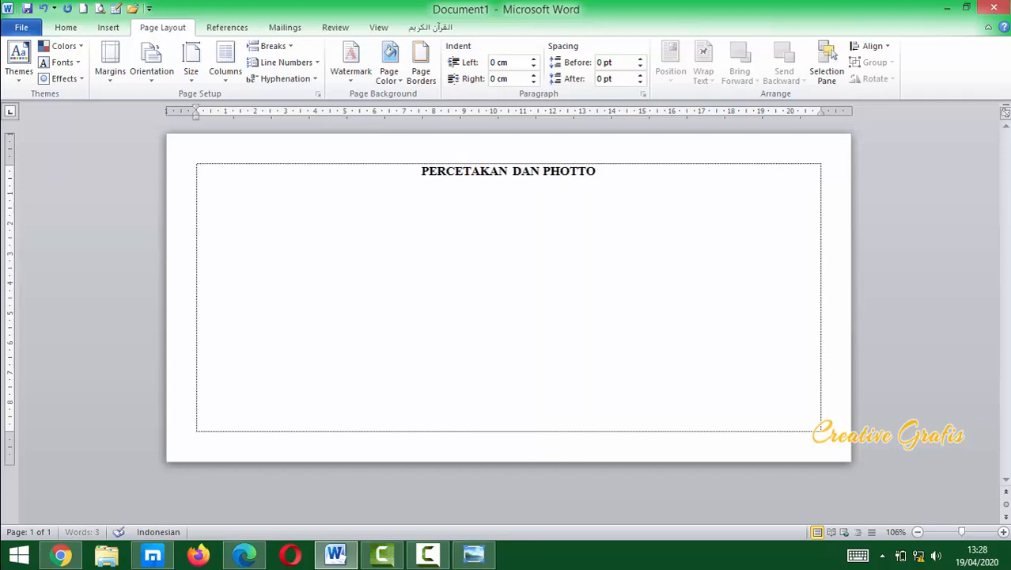
{"action": "key", "text": "BackSpace"}
{"action": "key", "text": "BackSpace"}
{"action": "type", "text": "OGRA"}
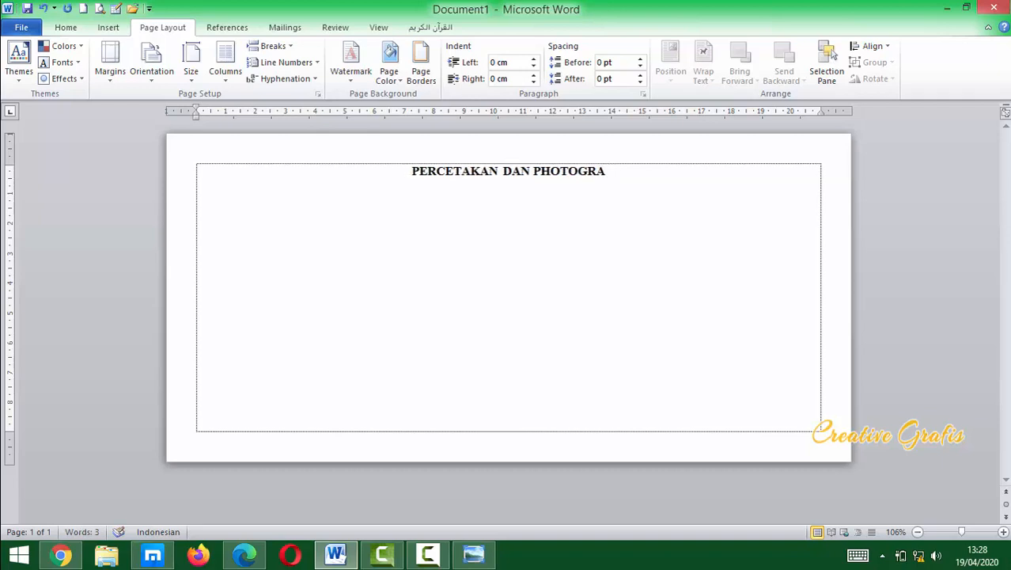
{"action": "type", "text": "PHY"}
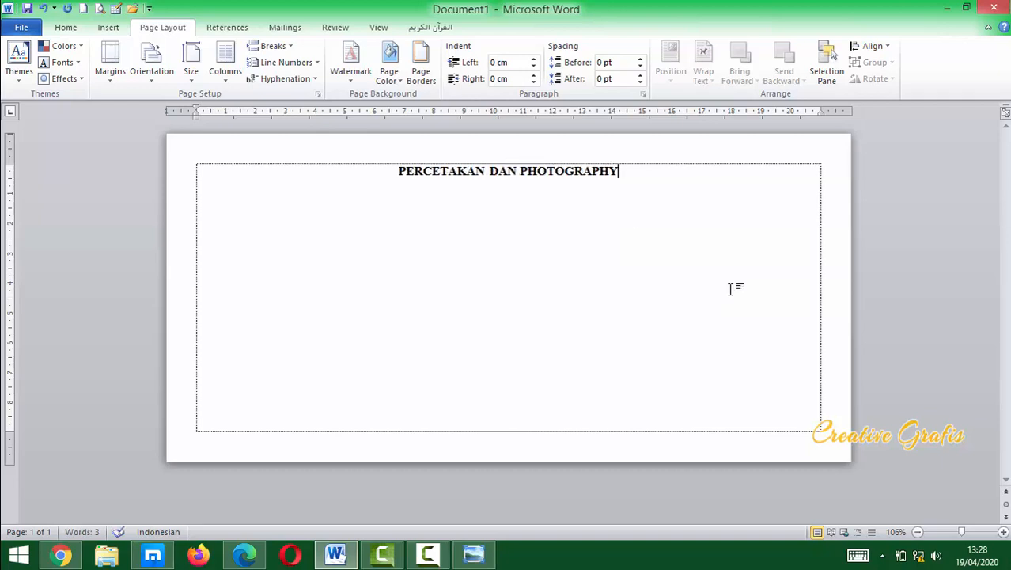
Enlarge the letterhead line by three font-size steps and add "CREATIVE GRAFIS" on a new line below it.
{"action": "left_click_drag", "start_coordinate": [397, 171], "coordinate": [616, 180]}
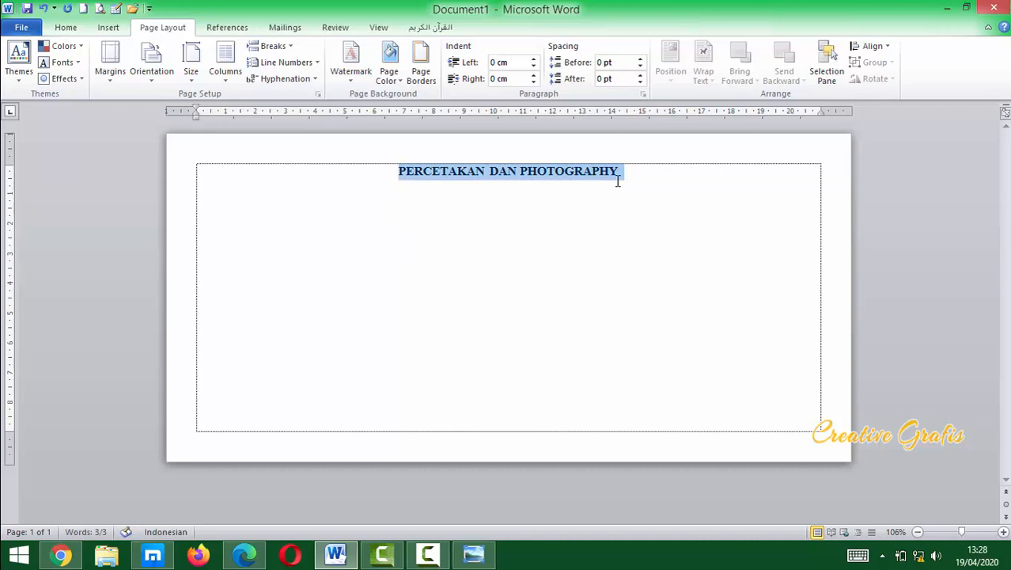
{"action": "key", "text": "ctrl+shift+period"}
{"action": "key", "text": "ctrl+shift+period"}
{"action": "key", "text": "ctrl+shift+period"}
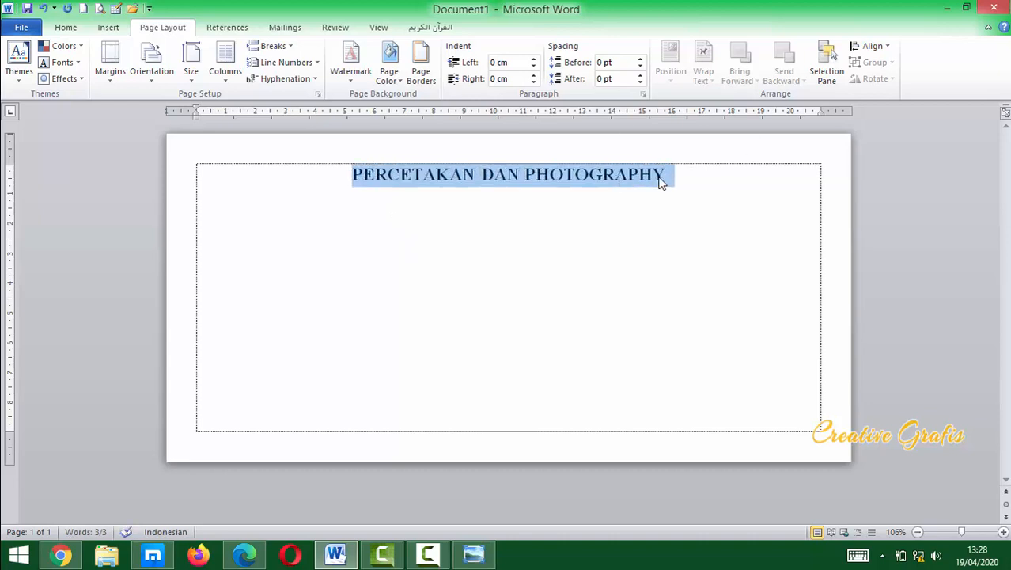
{"action": "left_click", "coordinate": [666, 176]}
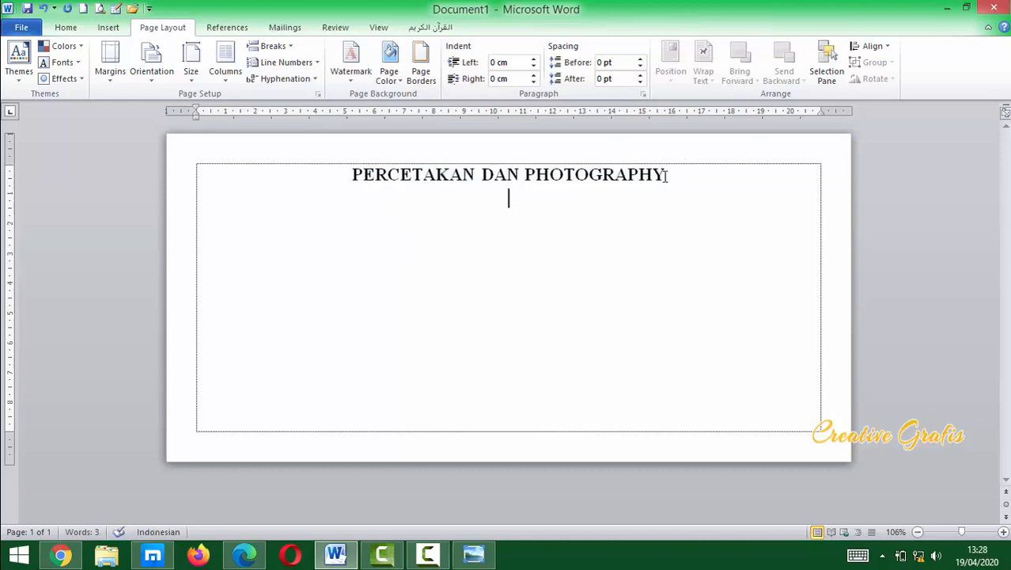
{"action": "type", "text": "CREATIVE GRAFIS"}
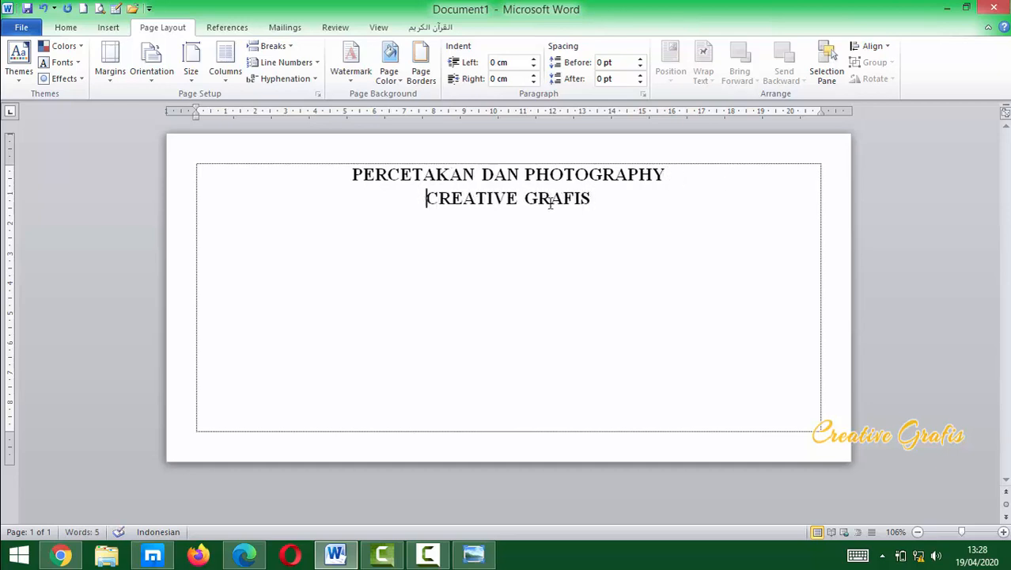
Start the business's address on a new line below "CREATIVE GRAFIS" with the street name and kilometre marker.
{"action": "left_click_drag", "start_coordinate": [424, 197], "coordinate": [618, 214]}
{"action": "left_click", "coordinate": [595, 202]}
{"action": "key", "text": "Return"}
{"action": "type", "text": "Jl. Raya Bengkulu"}
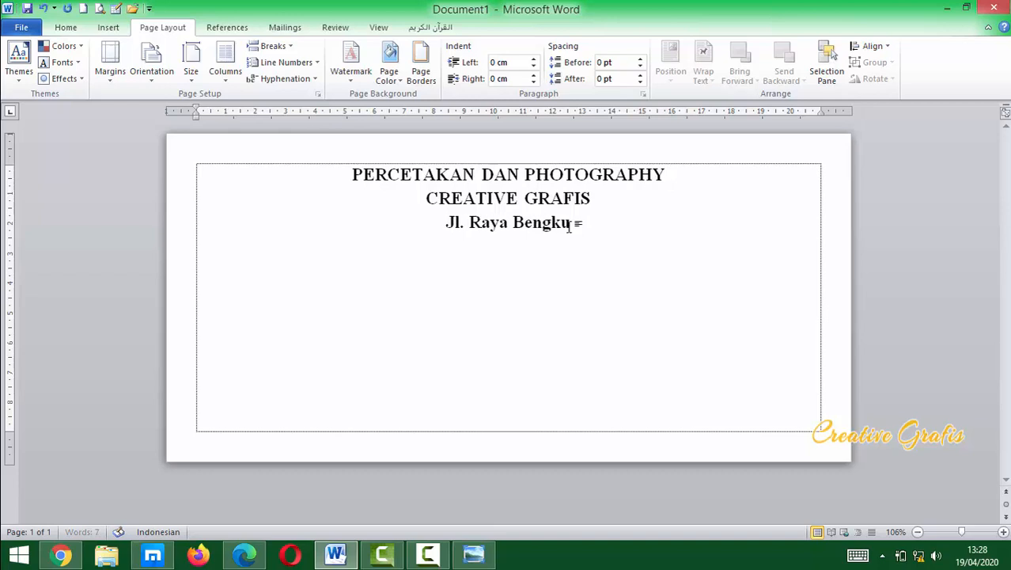
{"action": "type", "text": " - Tais "}
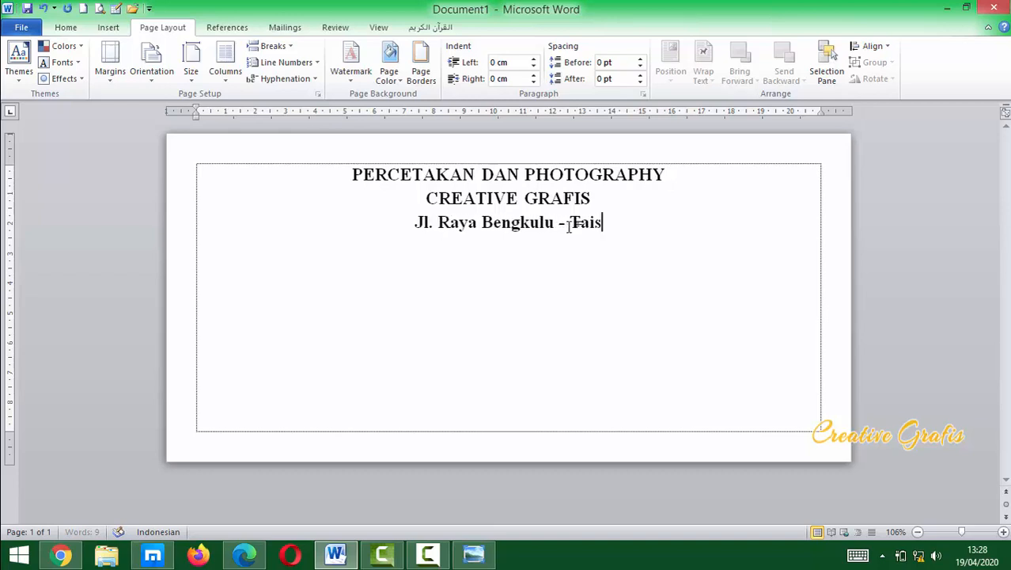
{"action": "type", "text": "Km."}
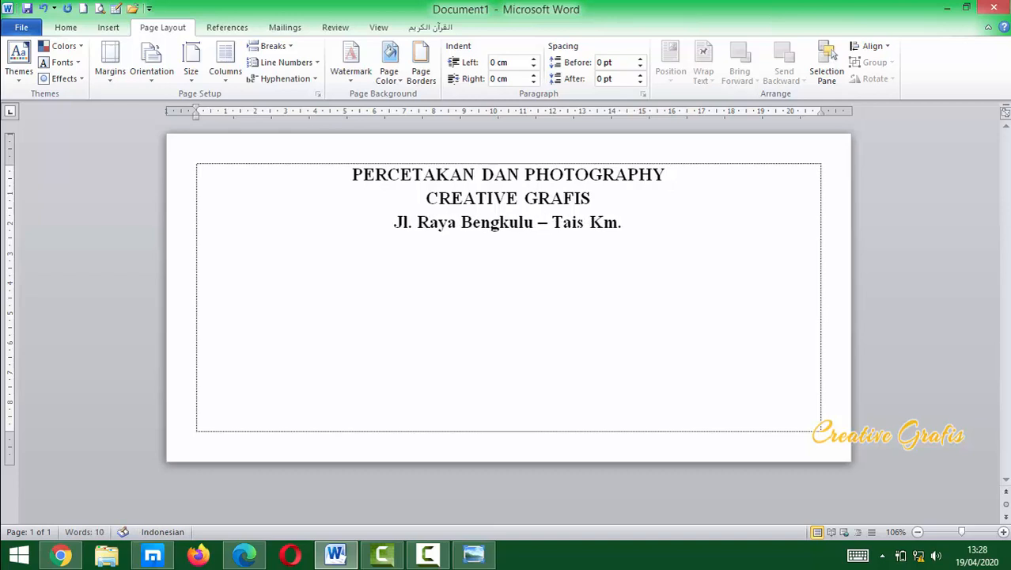
{"action": "type", "text": " 32,5"}
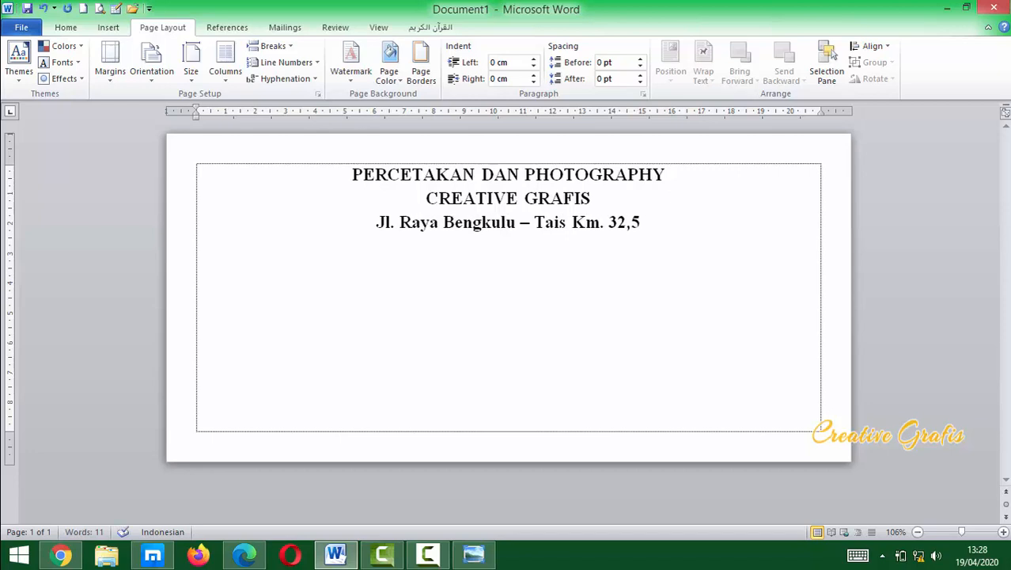
{"action": "double_click", "coordinate": [566, 226]}
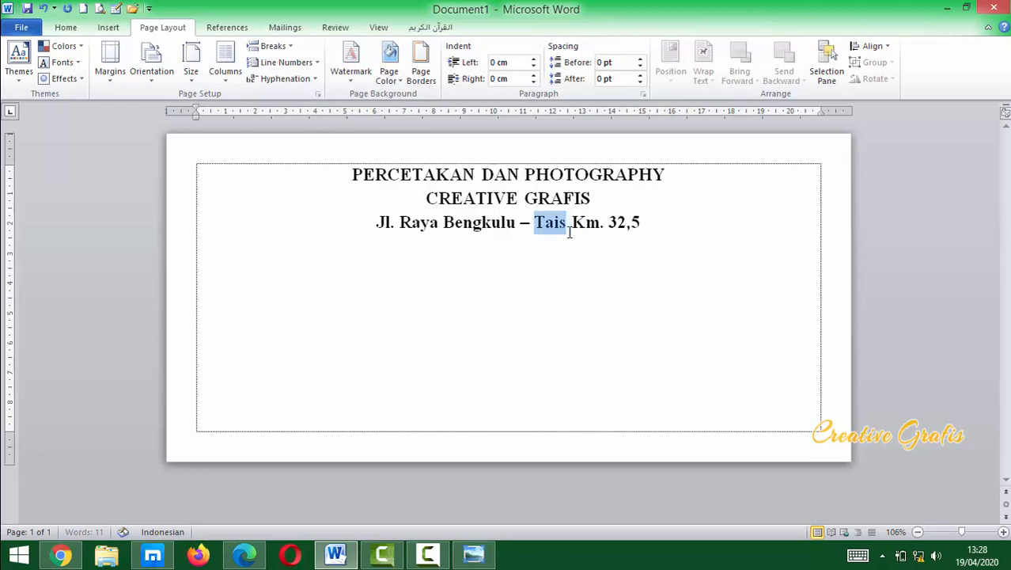
{"action": "type", "text": "K"}
{"action": "key", "text": "ctrl+z"}
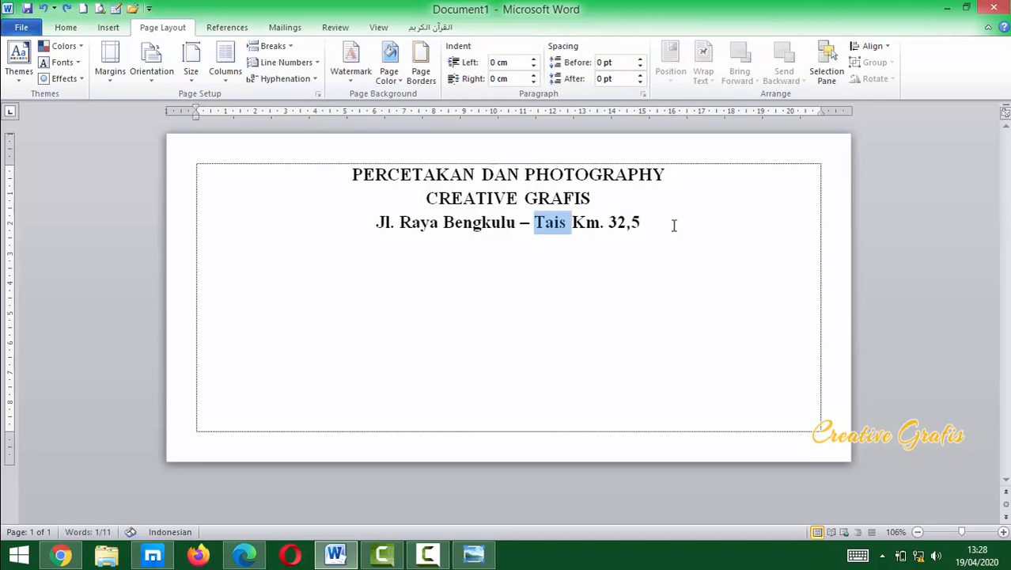
{"action": "left_click", "coordinate": [673, 223]}
{"action": "type", "text": "Kel"}
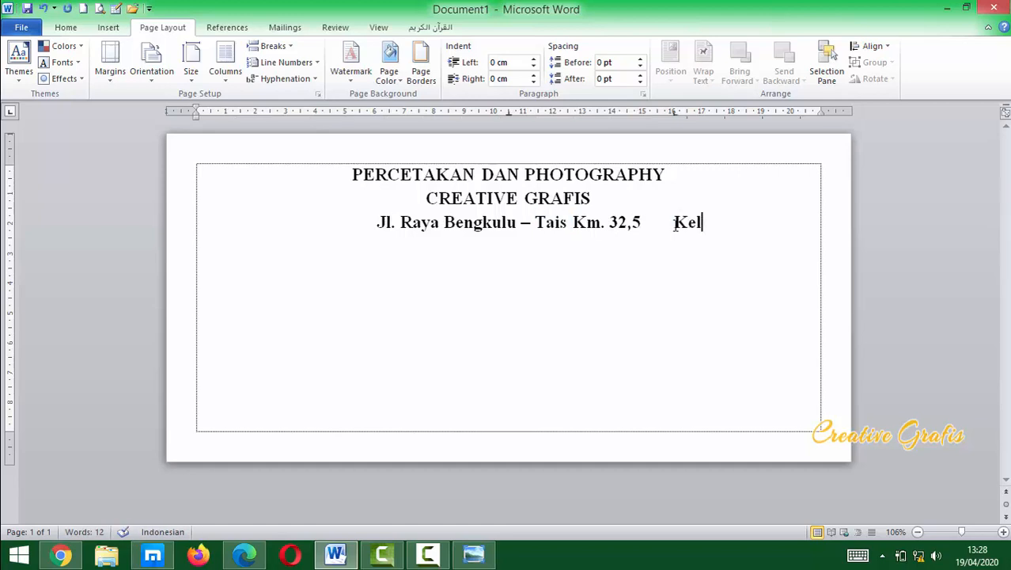
{"action": "key", "text": "BackSpace"}
{"action": "key", "text": "BackSpace"}
{"action": "key", "text": "BackSpace"}
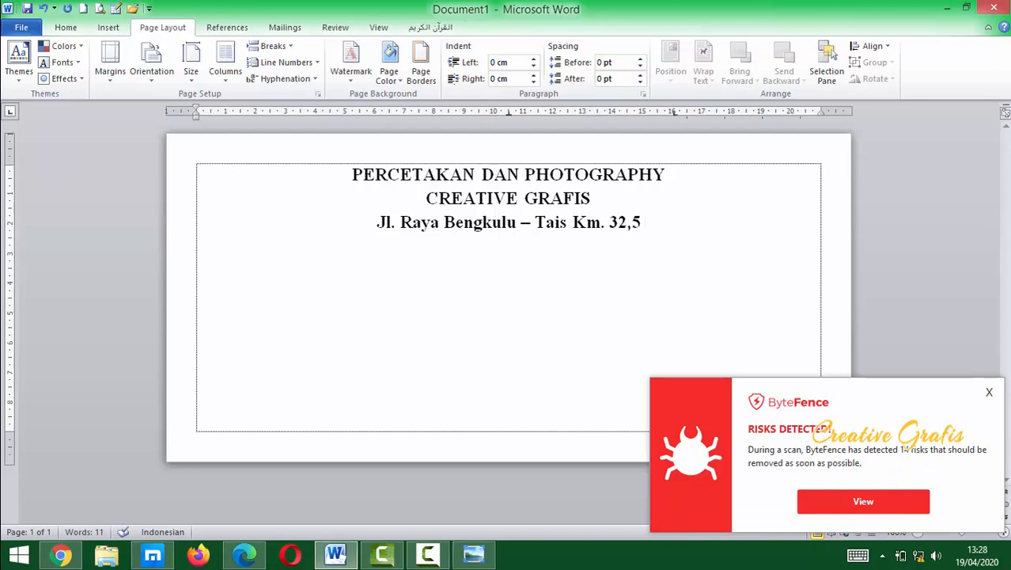
Complete the letterhead's address line with the village (Kel.) and regency (Kab.) names, dismissing the ByteFence notification.
{"action": "type", "text": "K"}
{"action": "left_click", "coordinate": [989, 391]}
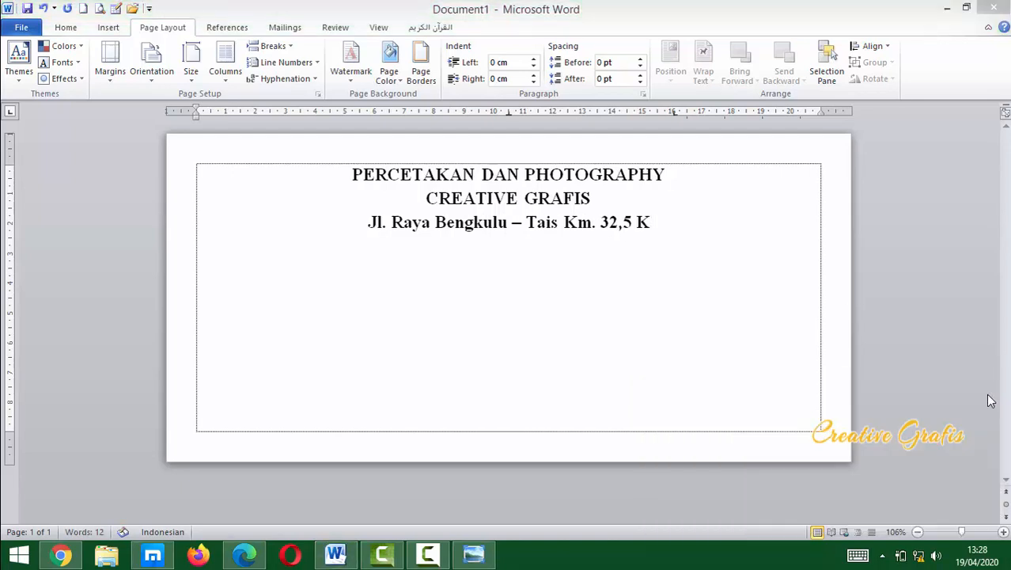
{"action": "left_click", "coordinate": [665, 224]}
{"action": "type", "text": "el"}
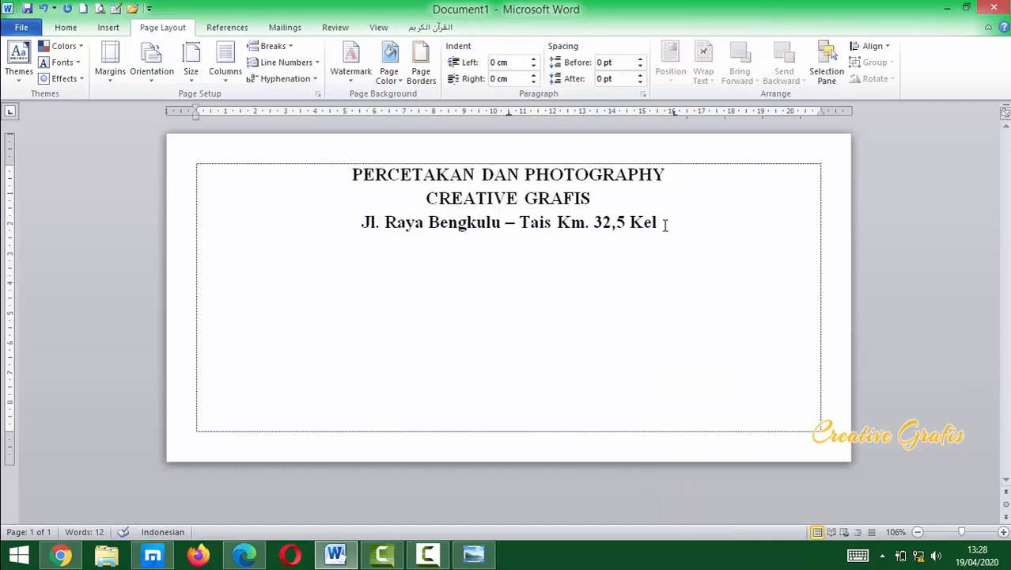
{"action": "type", "text": ".S"}
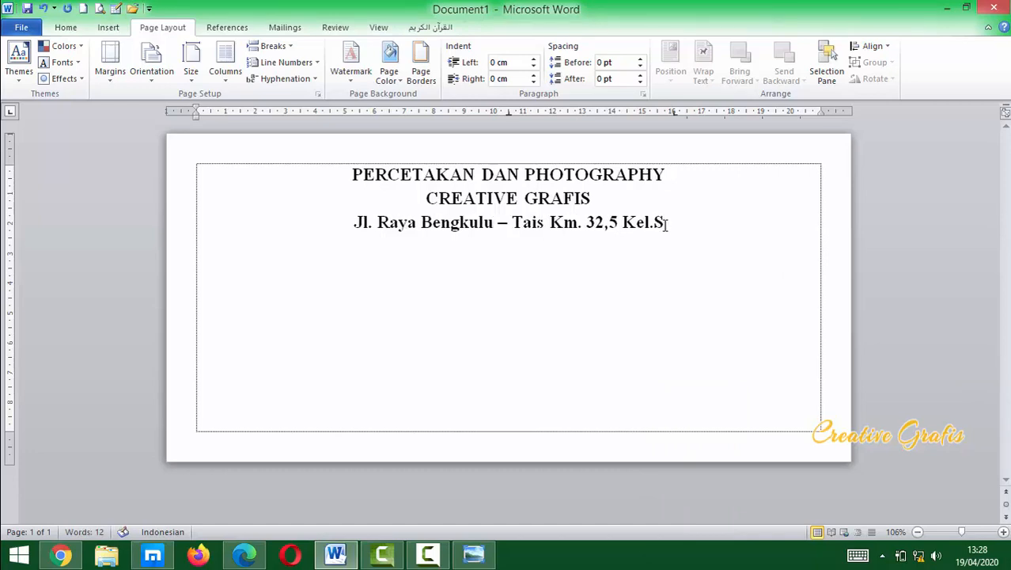
{"action": "key", "text": "BackSpace"}
{"action": "type", "text": "Sukaraja"}
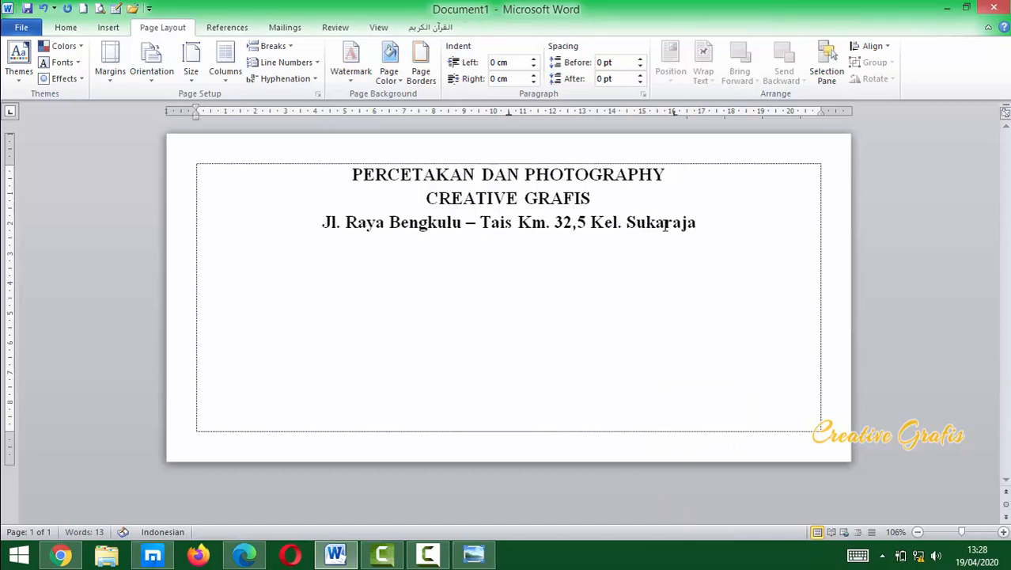
{"action": "type", "text": " Kab"}
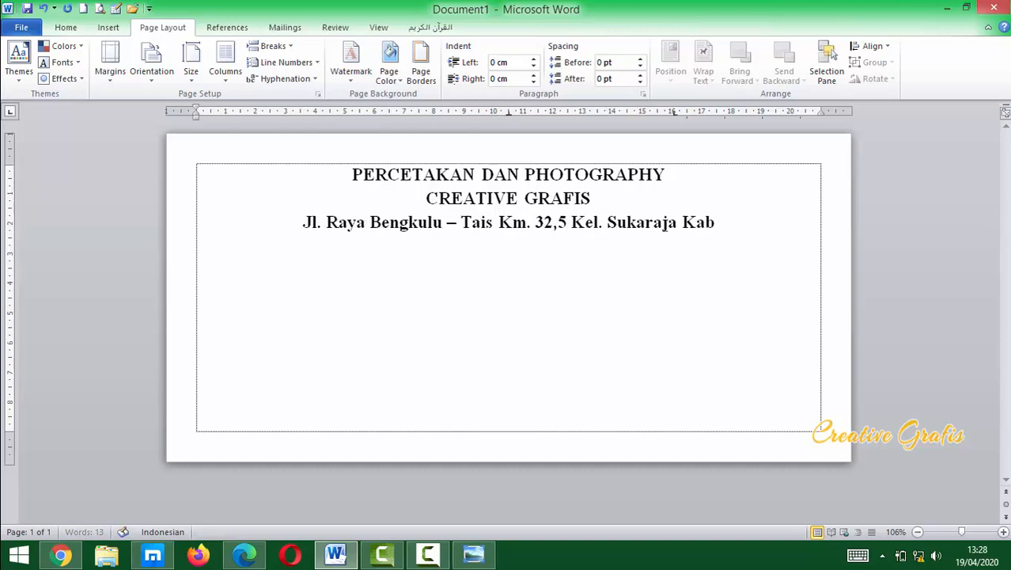
{"action": "type", "text": ". Seluma"}
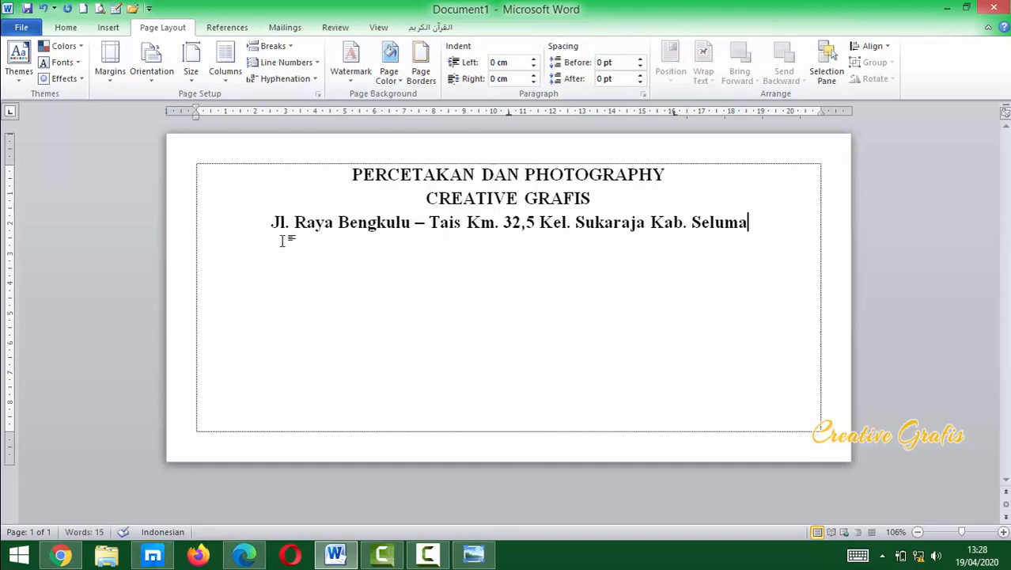
Reduce the address line by three font-size steps and remove its bold formatting.
{"action": "left_click_drag", "start_coordinate": [272, 221], "coordinate": [762, 249]}
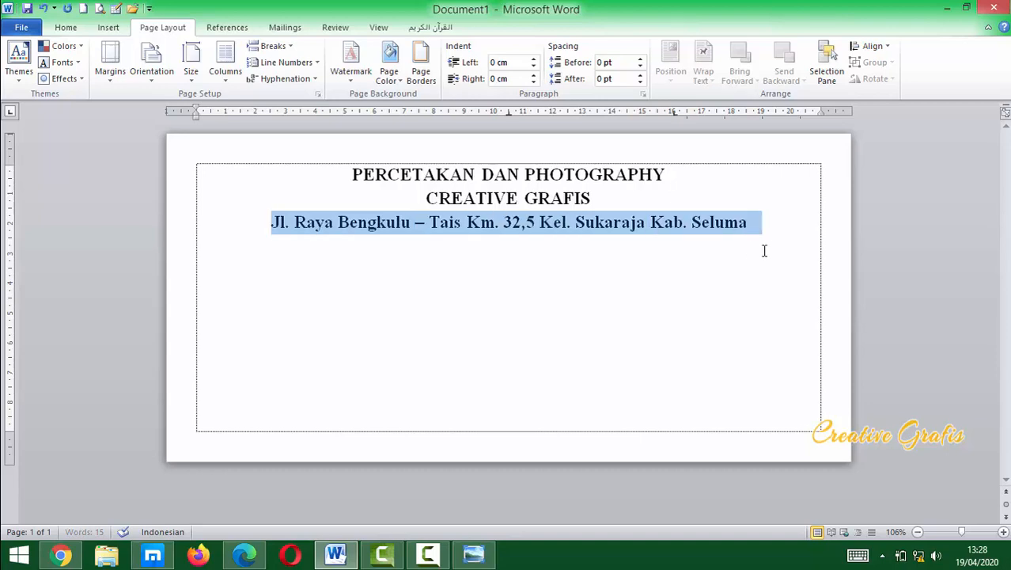
{"action": "key", "text": "ctrl+shift+comma"}
{"action": "key", "text": "ctrl+shift+comma"}
{"action": "key", "text": "ctrl+shift+comma"}
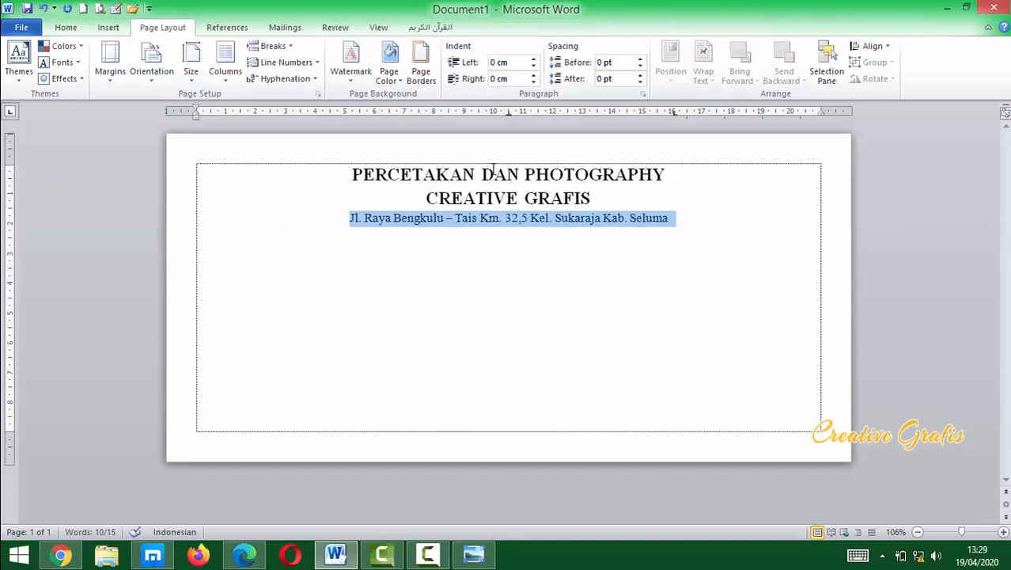
Set the font of the "CREATIVE GRAFIS" line to Brush Script MT.
{"action": "left_click_drag", "start_coordinate": [599, 199], "coordinate": [408, 192]}
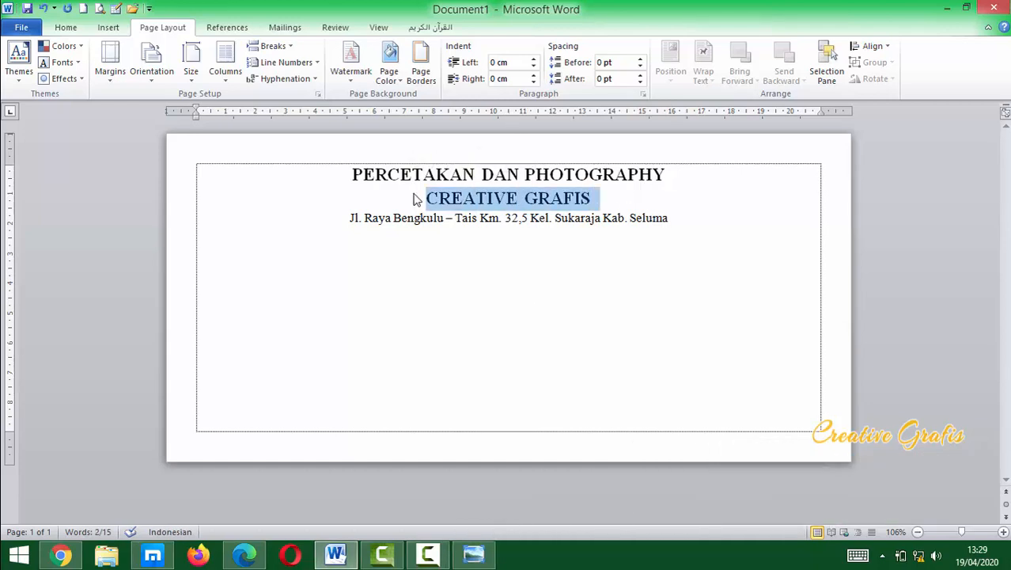
{"action": "left_click", "coordinate": [66, 27]}
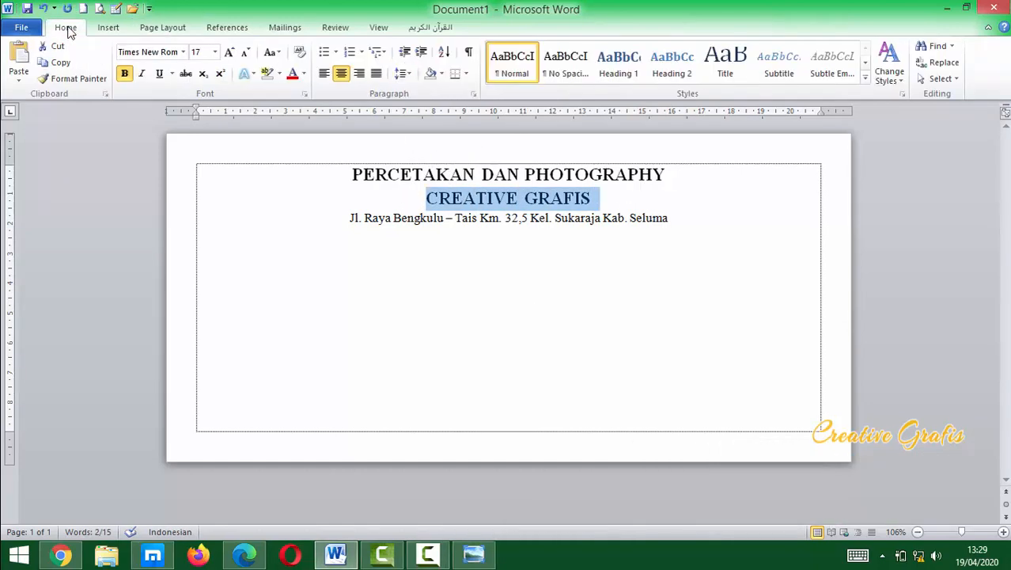
{"action": "left_click", "coordinate": [183, 51]}
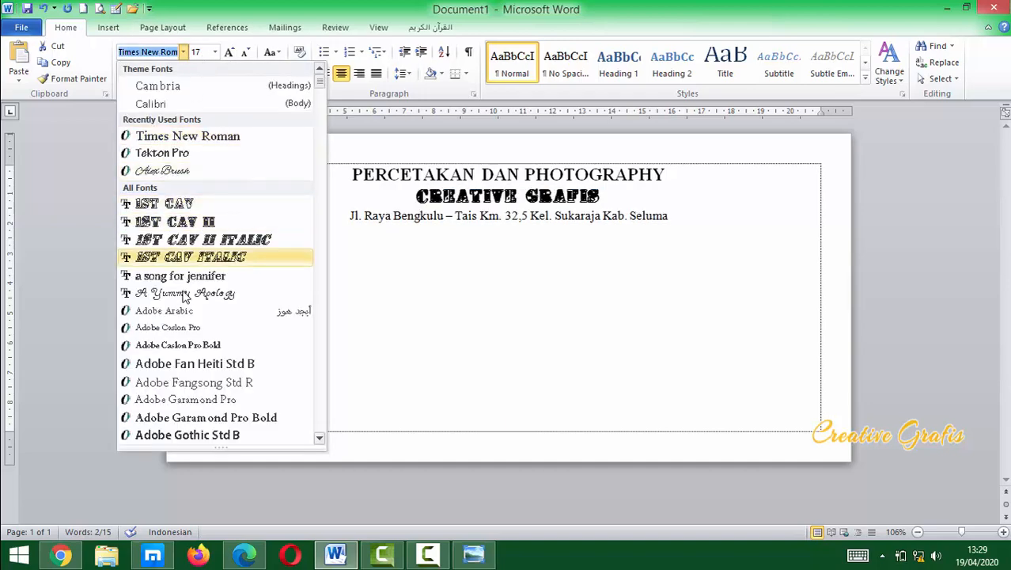
{"action": "scroll", "coordinate": [201, 352], "scroll_direction": "down", "scroll_amount": 8}
{"action": "scroll", "coordinate": [203, 360], "scroll_direction": "down", "scroll_amount": 3}
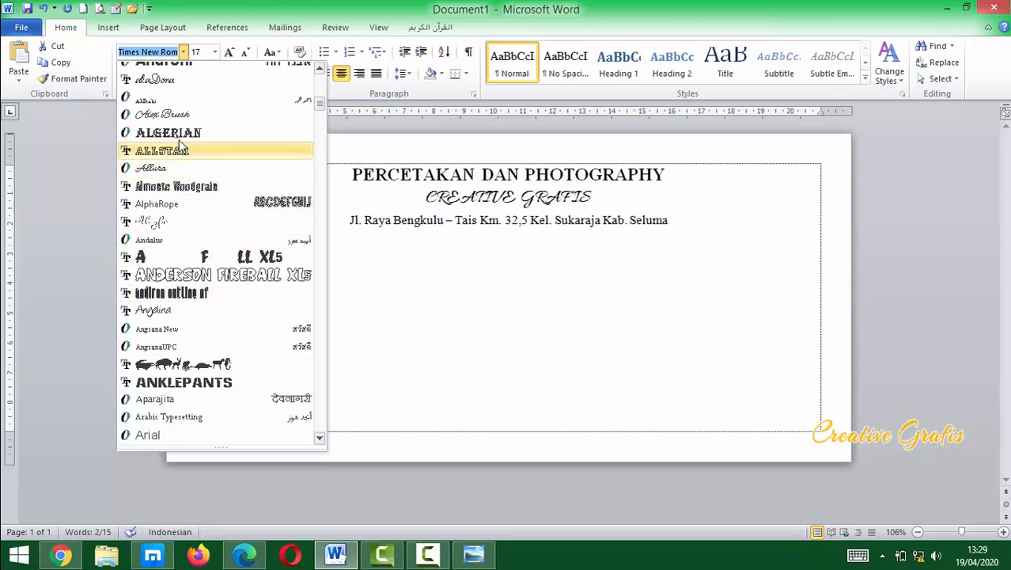
{"action": "scroll", "coordinate": [257, 404], "scroll_direction": "down", "scroll_amount": 1}
{"action": "scroll", "coordinate": [255, 402], "scroll_direction": "down", "scroll_amount": 5}
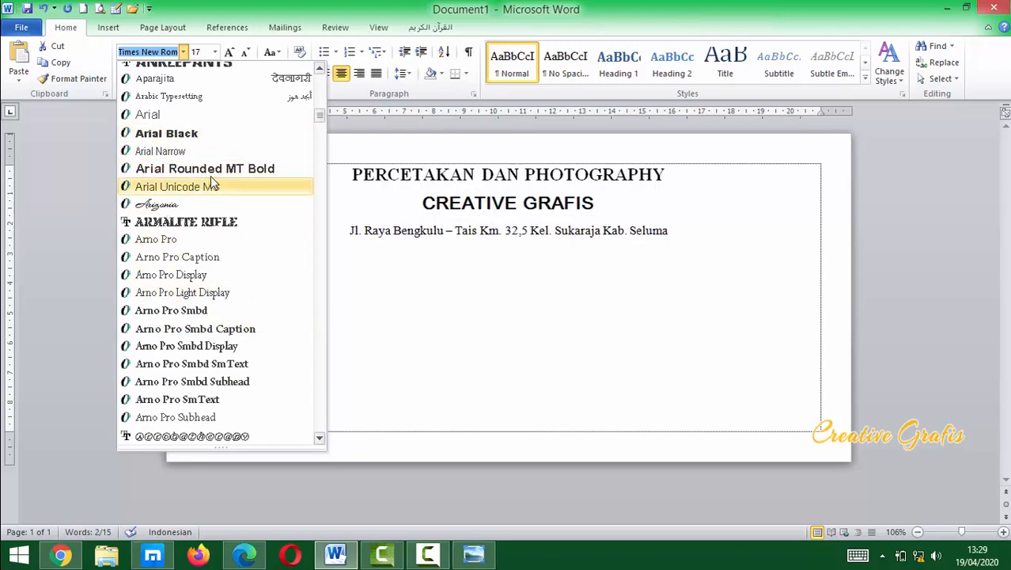
{"action": "scroll", "coordinate": [244, 345], "scroll_direction": "down", "scroll_amount": 6}
{"action": "scroll", "coordinate": [223, 340], "scroll_direction": "down", "scroll_amount": 5}
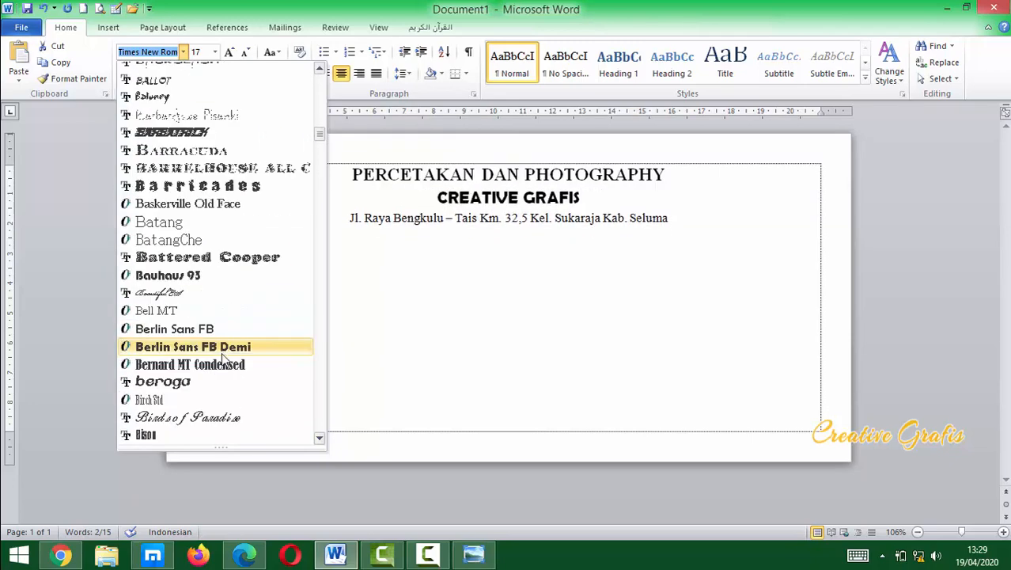
{"action": "scroll", "coordinate": [224, 366], "scroll_direction": "down", "scroll_amount": 3}
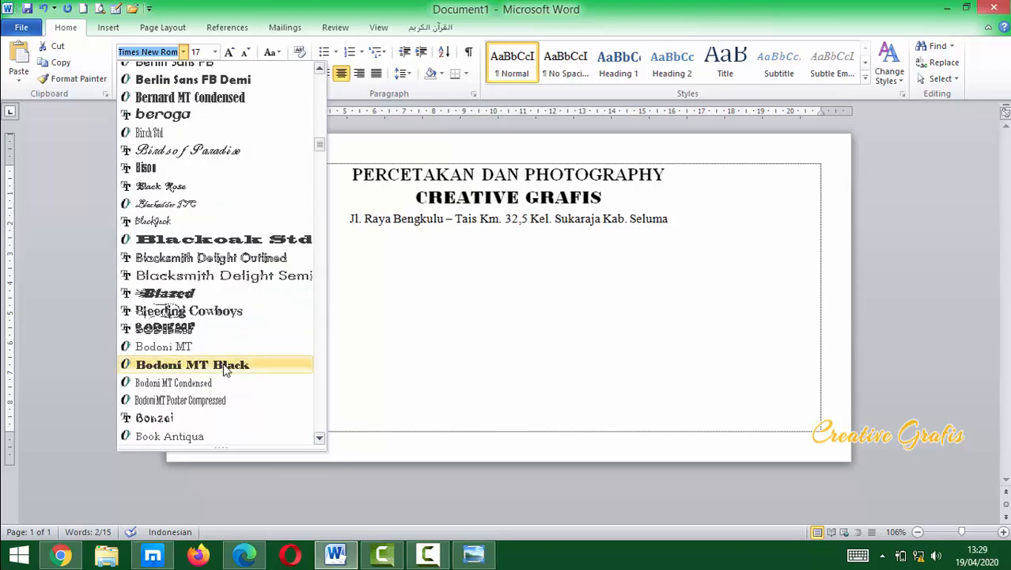
{"action": "scroll", "coordinate": [228, 372], "scroll_direction": "down", "scroll_amount": 6}
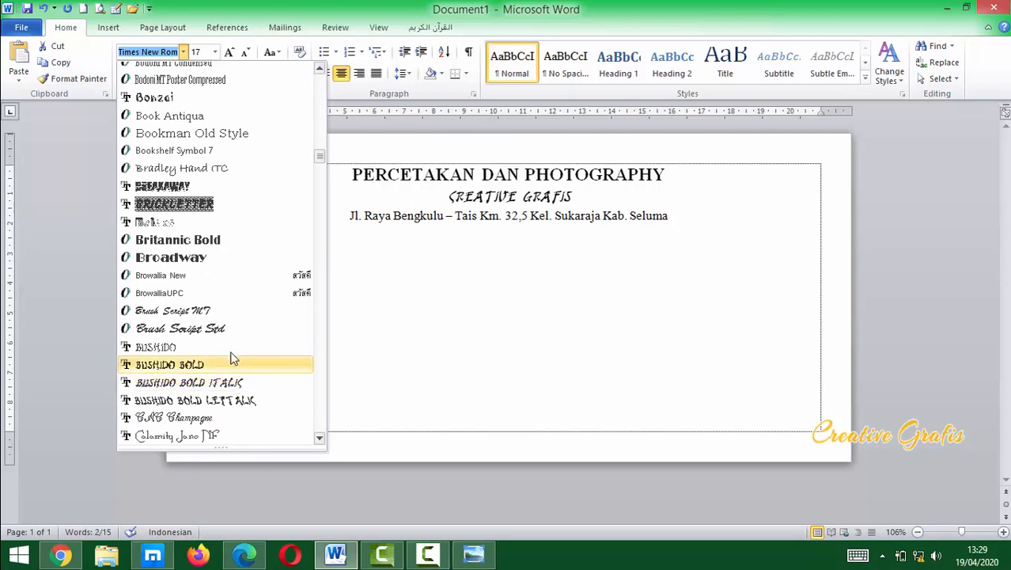
{"action": "left_click", "coordinate": [211, 310]}
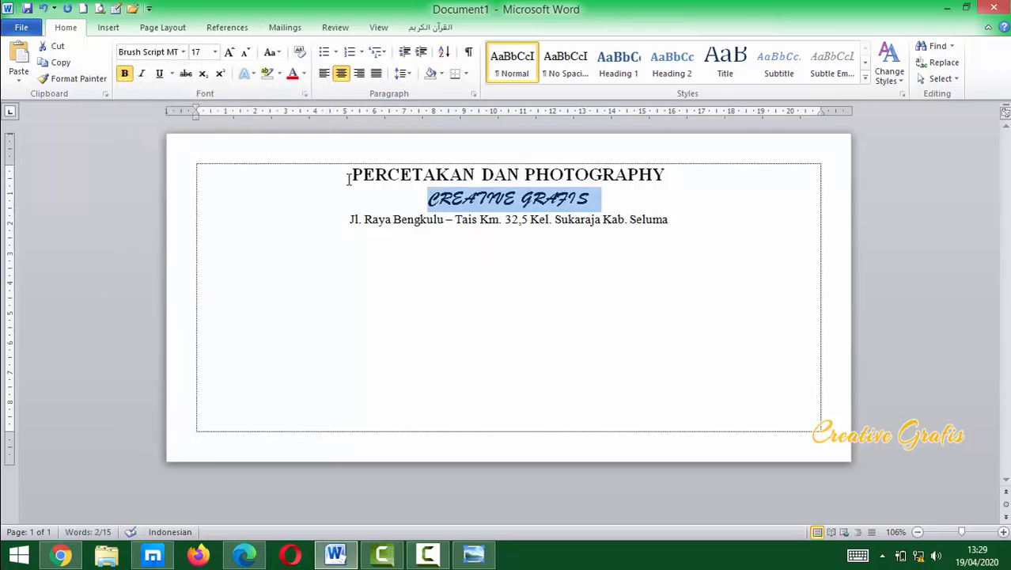
Enlarge the "PERCETAKAN DAN PHOTOGRAPHY" and "CREATIVE GRAFIS" lines together to 22 pt.
{"action": "left_click_drag", "start_coordinate": [349, 174], "coordinate": [587, 197]}
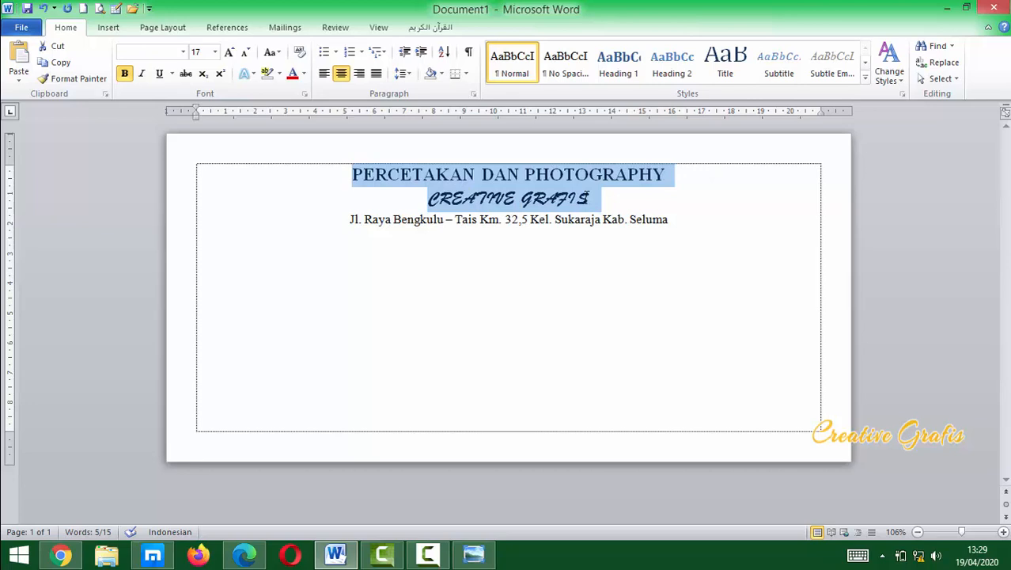
{"action": "key", "text": "ctrl+shift+period"}
{"action": "key", "text": "ctrl+shift+period"}
{"action": "key", "text": "ctrl+shift+period"}
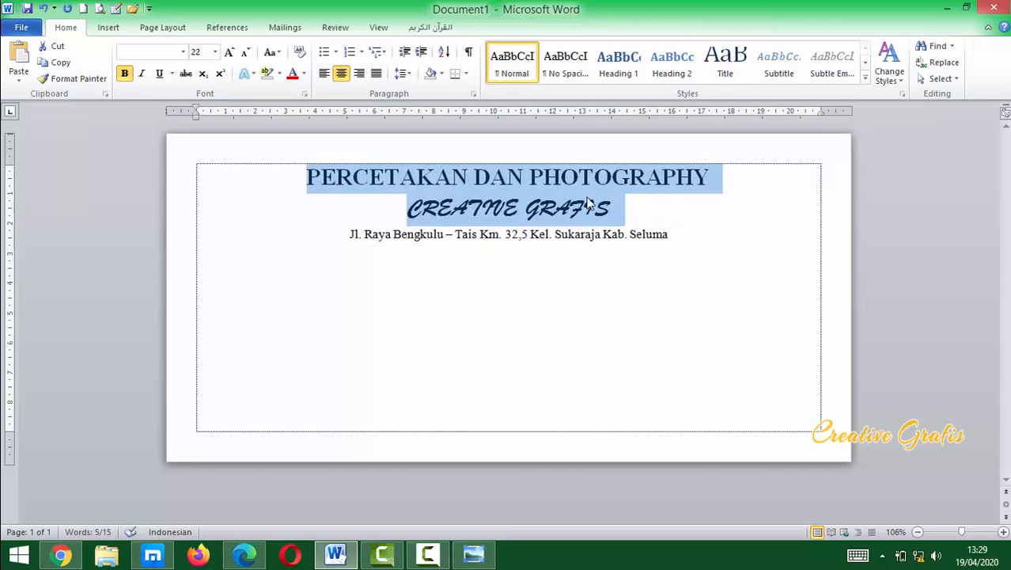
{"action": "left_click", "coordinate": [644, 198]}
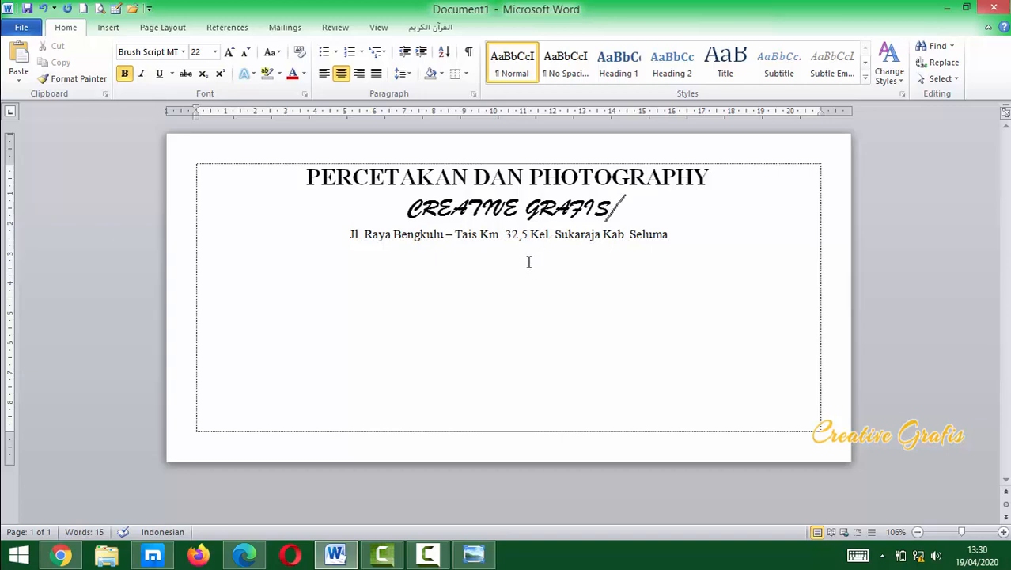
Check the font and size used in each of the three letterhead lines.
{"action": "left_click", "coordinate": [465, 171]}
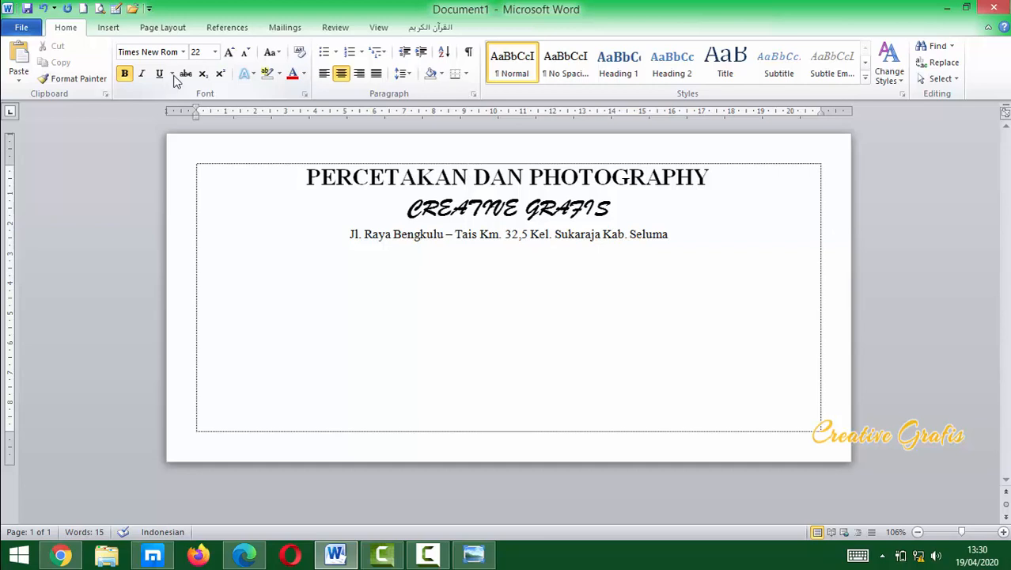
{"action": "left_click", "coordinate": [559, 210]}
{"action": "left_click", "coordinate": [413, 218]}
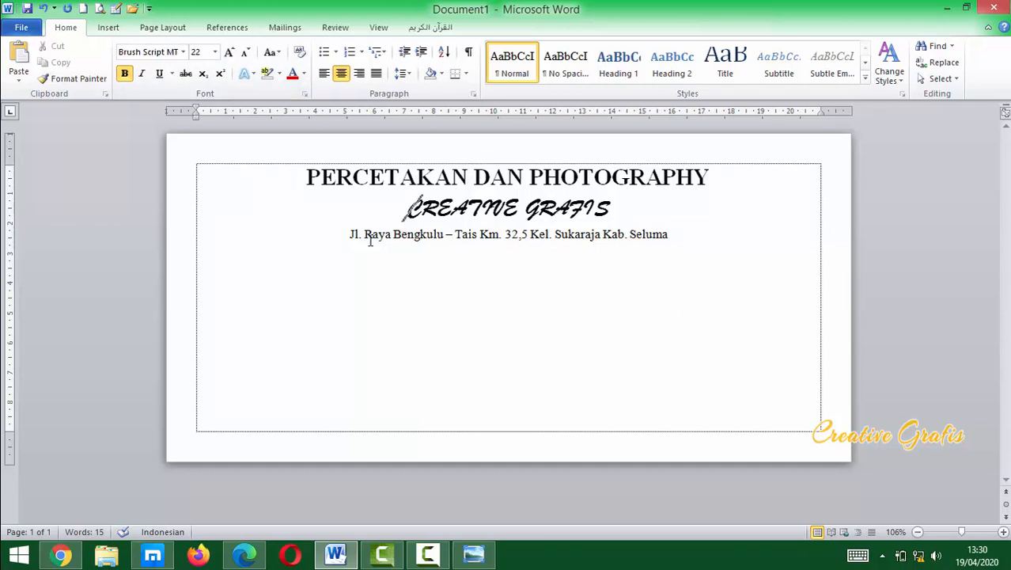
{"action": "left_click", "coordinate": [370, 237]}
{"action": "left_click", "coordinate": [723, 253]}
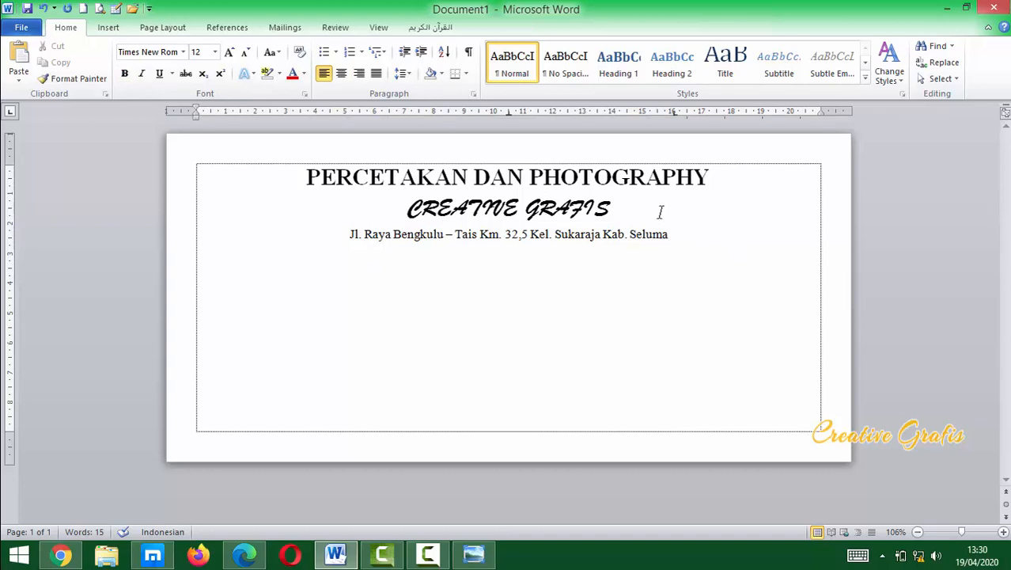
{"action": "left_click_drag", "start_coordinate": [287, 176], "coordinate": [604, 176]}
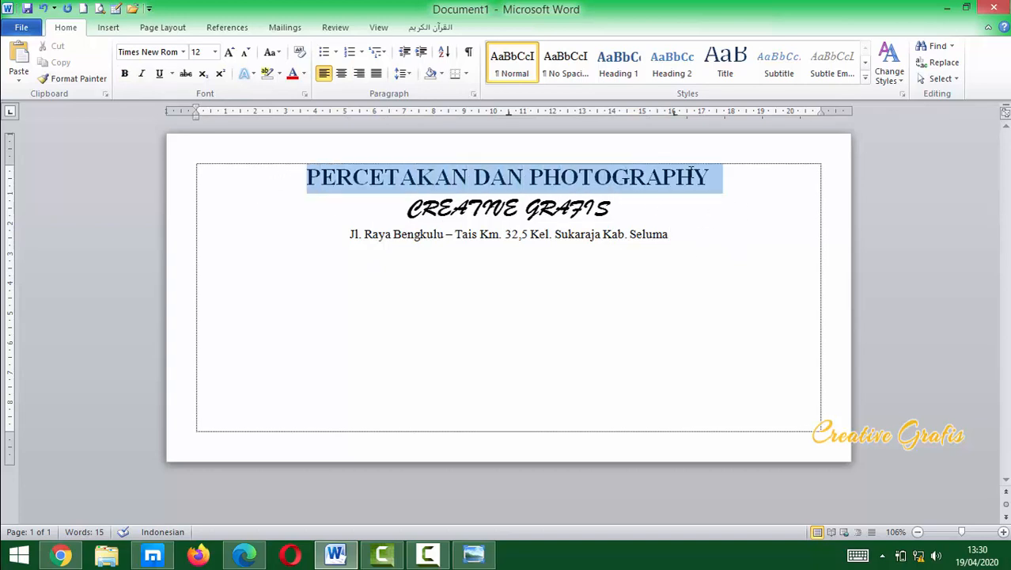
{"action": "left_click_drag", "start_coordinate": [690, 172], "coordinate": [685, 181]}
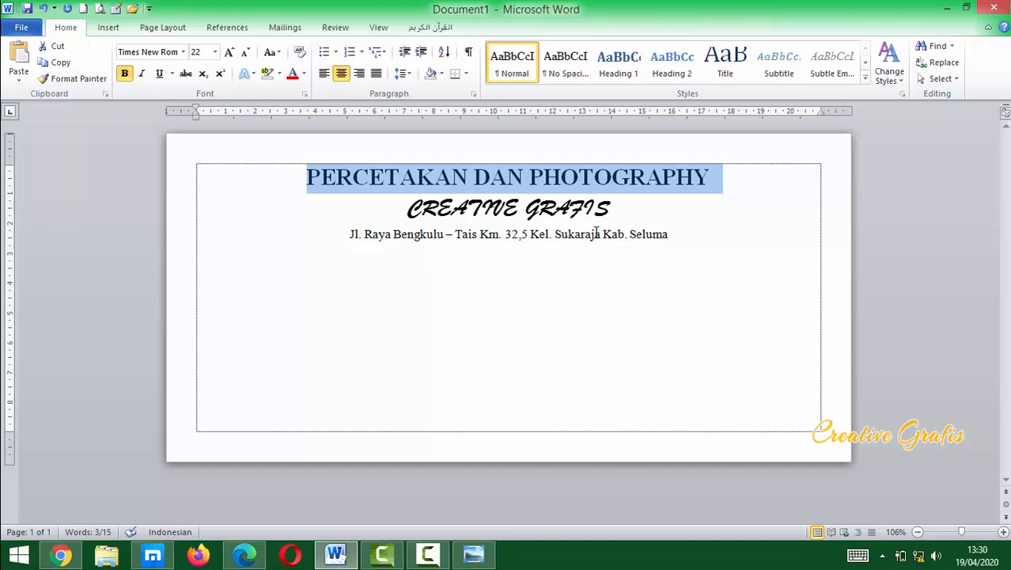
{"action": "left_click", "coordinate": [607, 302]}
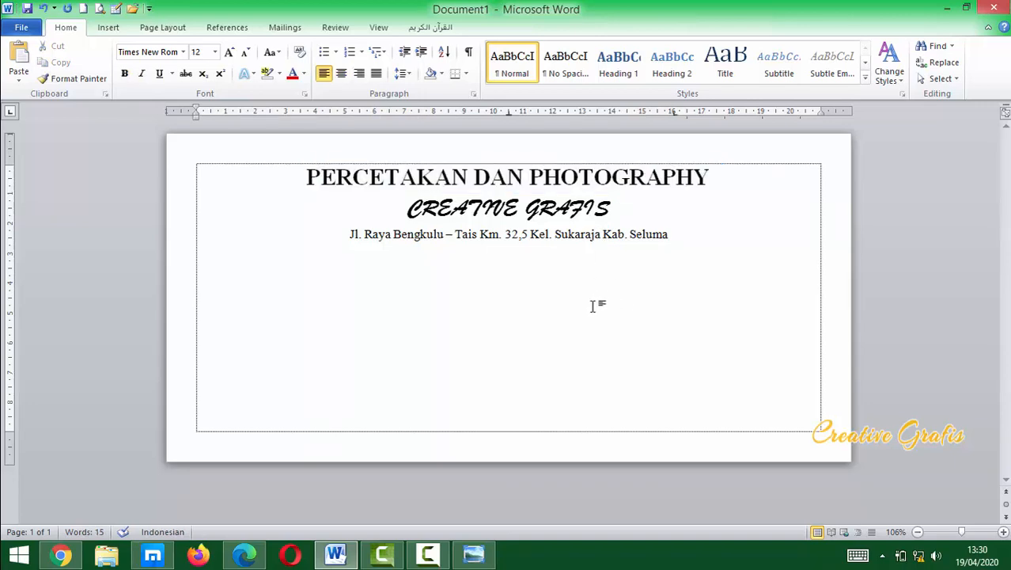
{"action": "left_click", "coordinate": [407, 207]}
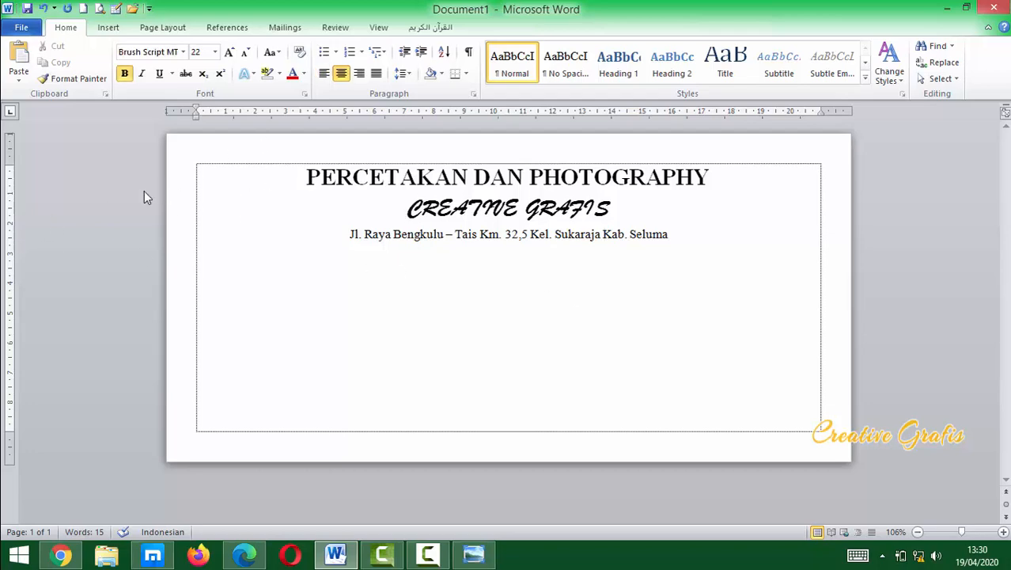
Switch to File Explorer to look for the logo files.
{"action": "left_click", "coordinate": [106, 555]}
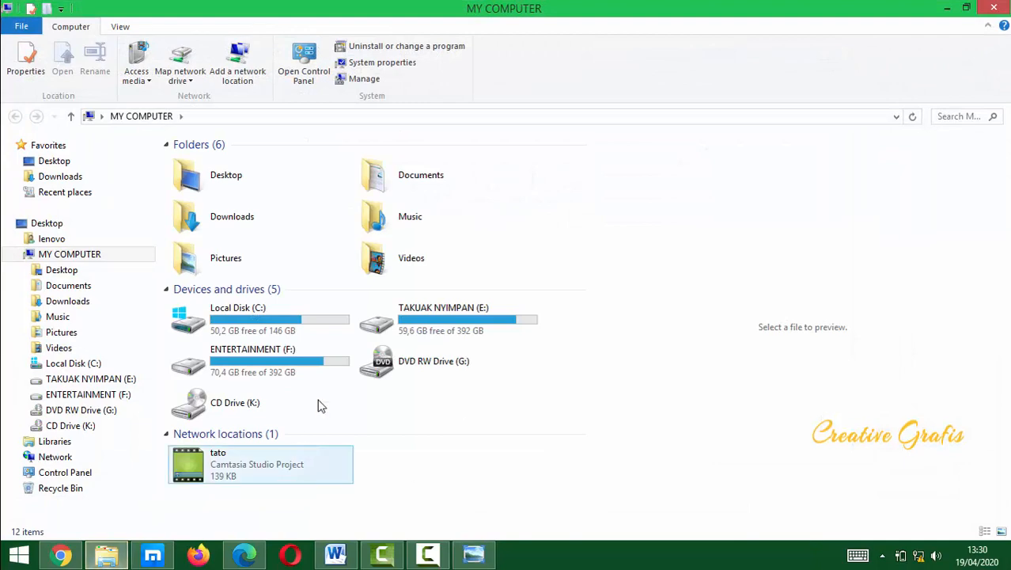
{"action": "double_click", "coordinate": [498, 328]}
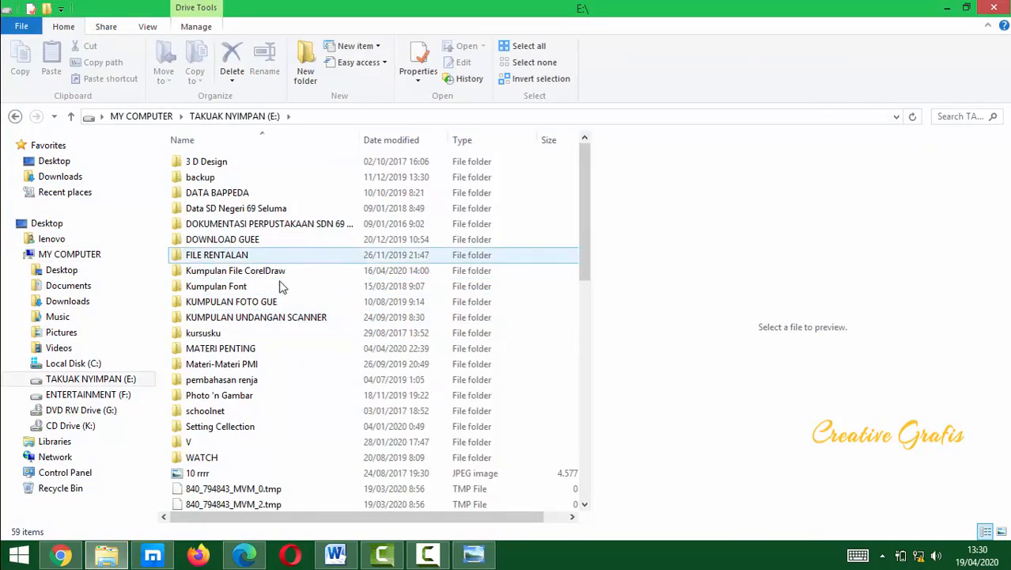
{"action": "left_click", "coordinate": [258, 318]}
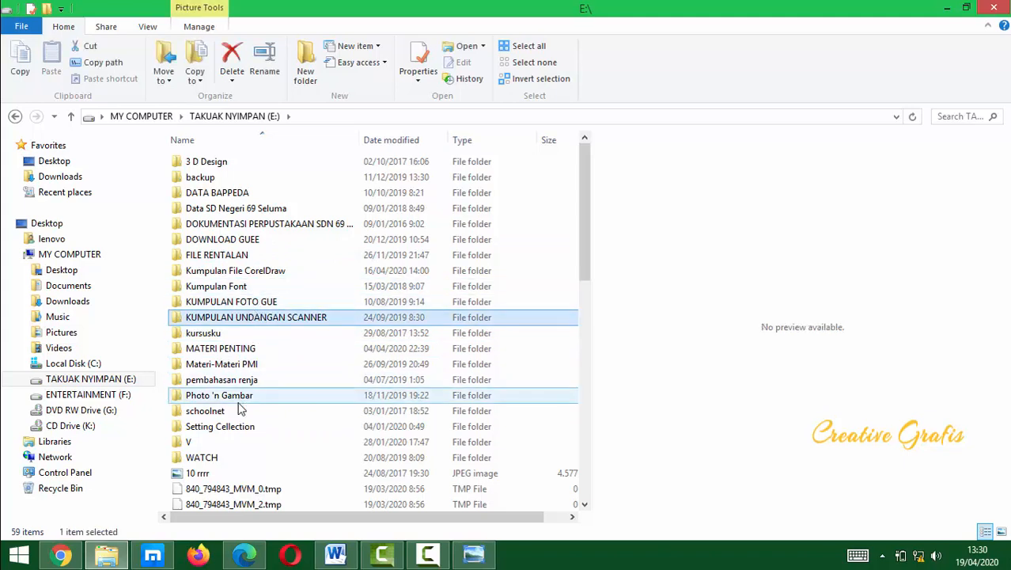
{"action": "key", "text": "BackSpace"}
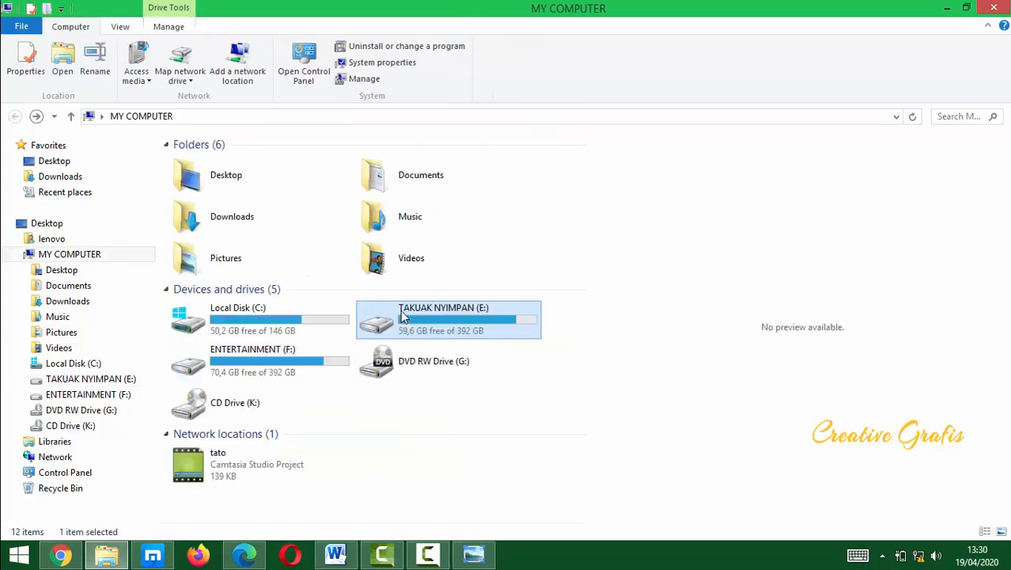
Open the LOGO-LOGO folder inside MY PICTURES COLLECTION\Kumpulan Picture on the ENTERTAINMENT (F:) drive.
{"action": "double_click", "coordinate": [236, 359]}
{"action": "scroll", "coordinate": [277, 396], "scroll_direction": "down", "scroll_amount": 2}
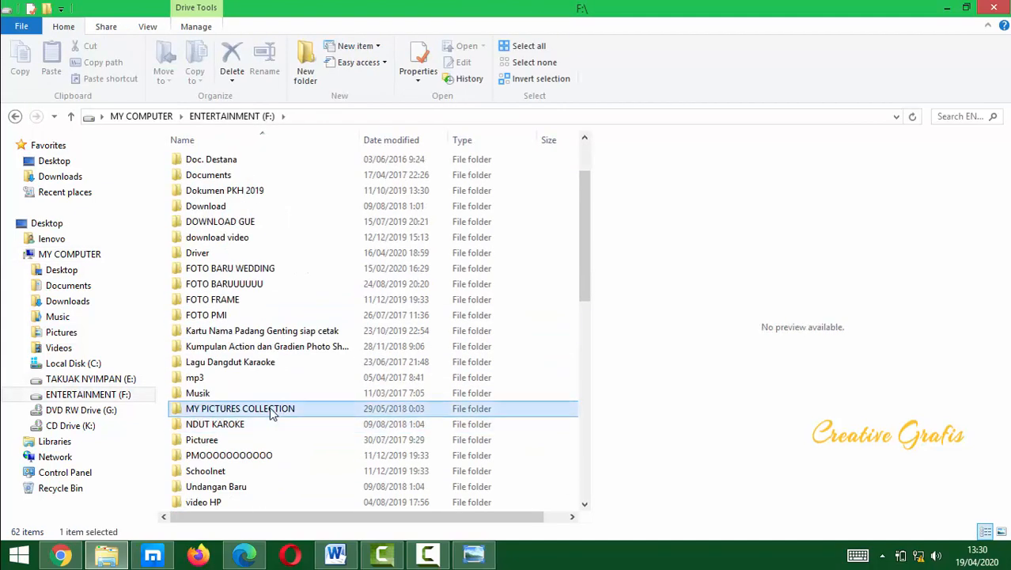
{"action": "double_click", "coordinate": [280, 409]}
{"action": "double_click", "coordinate": [252, 193]}
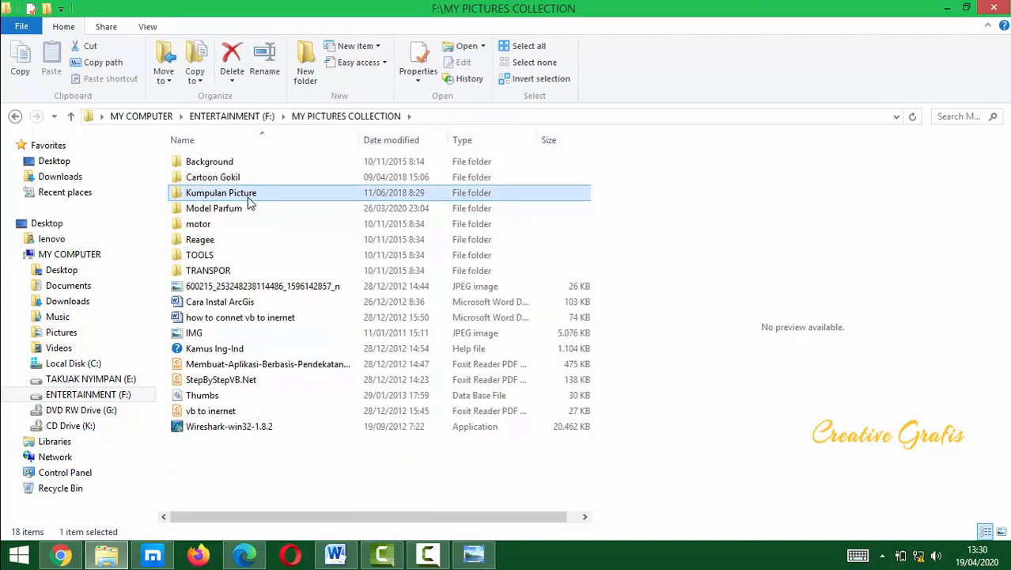
{"action": "left_click", "coordinate": [221, 365]}
{"action": "double_click", "coordinate": [221, 366]}
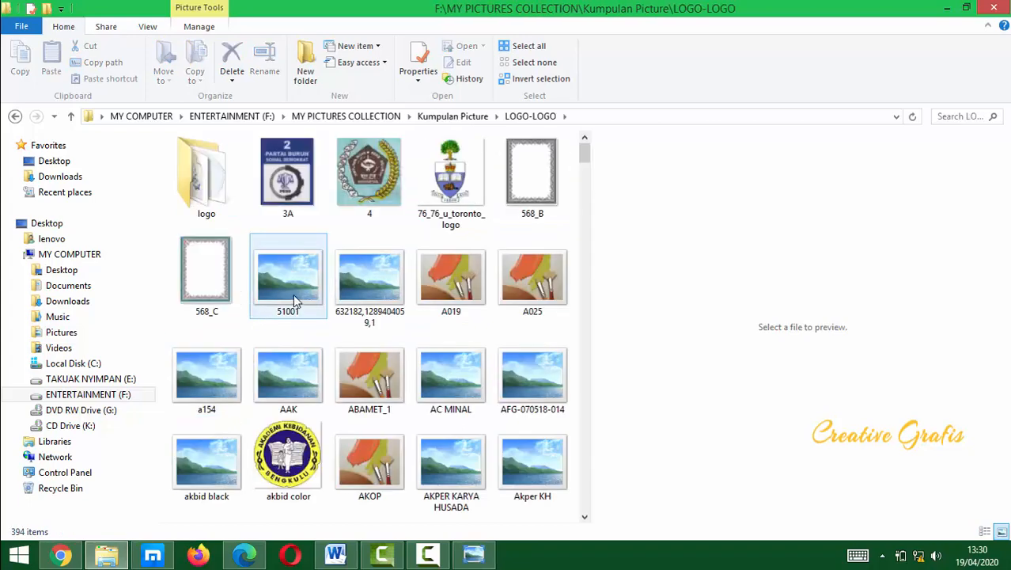
Copy the Creative_Fb logo image and paste it into the Word document below the address line.
{"action": "left_click", "coordinate": [292, 273]}
{"action": "key", "text": "c"}
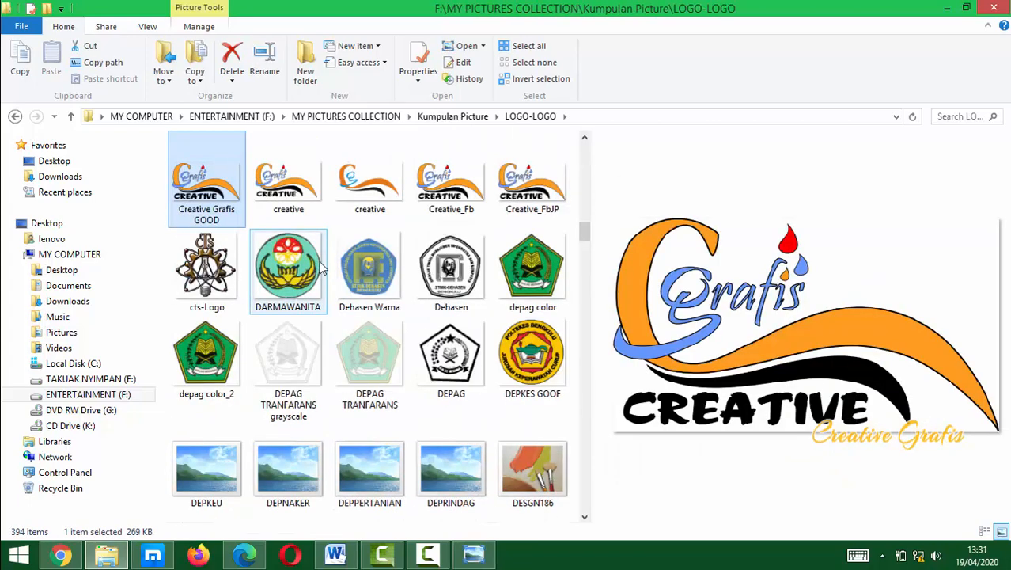
{"action": "left_click", "coordinate": [437, 202]}
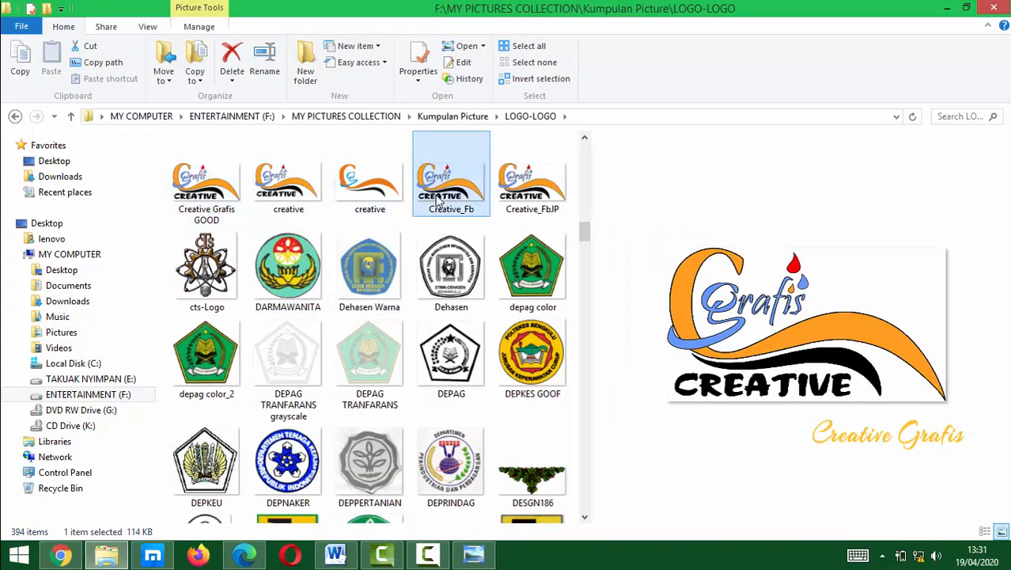
{"action": "left_click", "coordinate": [335, 554]}
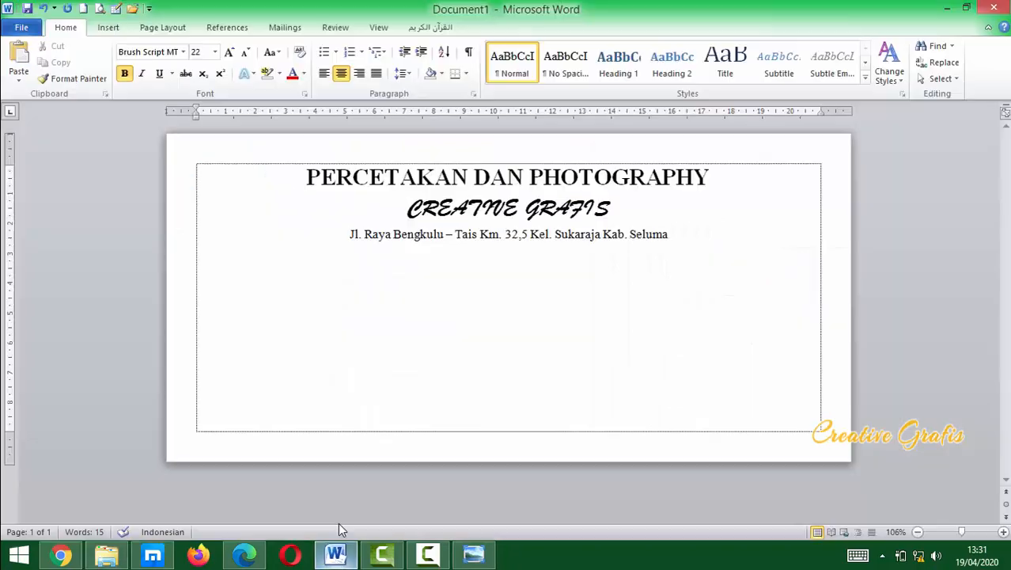
{"action": "left_click", "coordinate": [710, 248]}
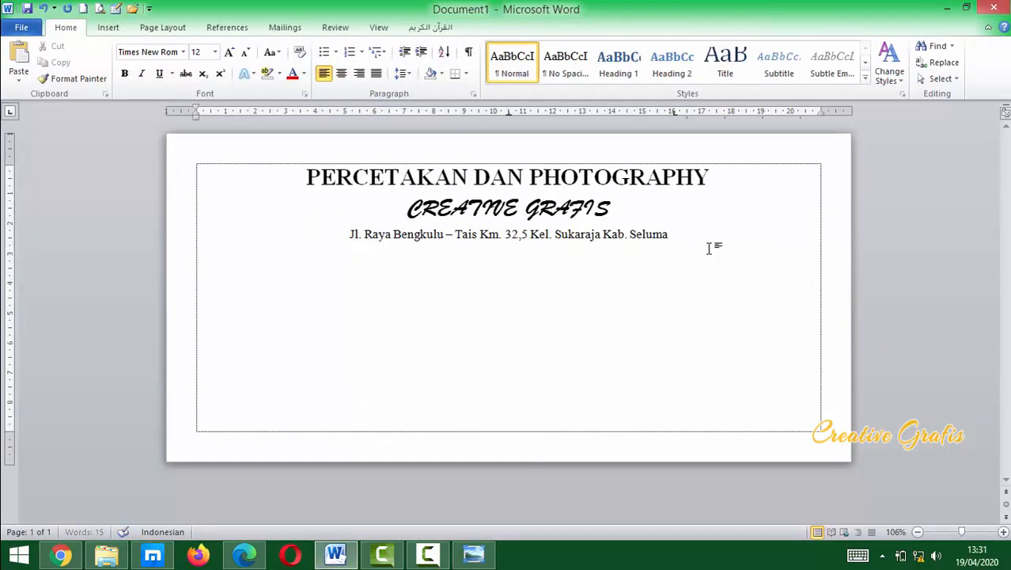
{"action": "key", "text": "ctrl+v"}
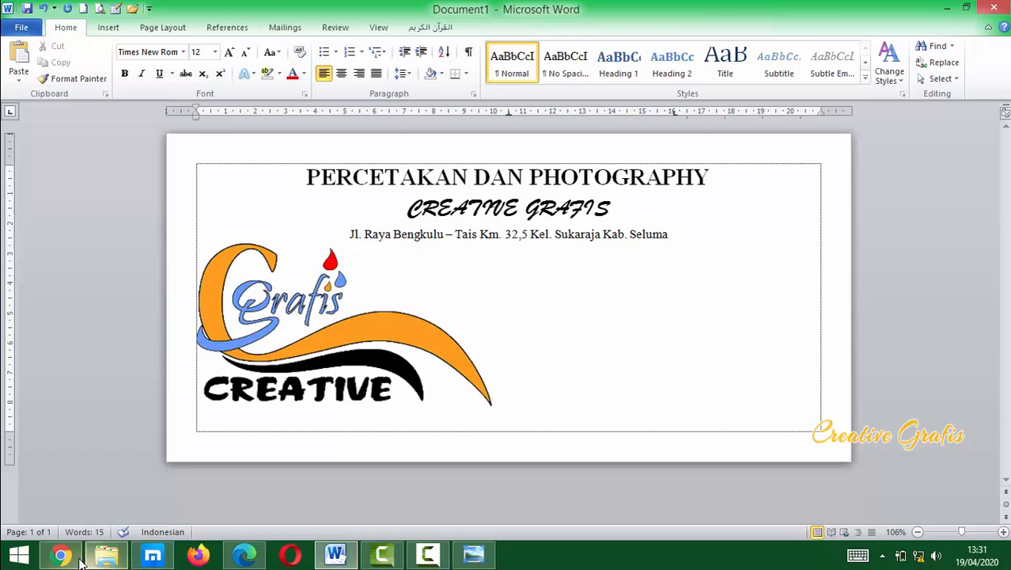
Copy the "Seluma good" emblem image from the LOGO-LOGO folder and paste it beside the Creative logo in Word.
{"action": "left_click", "coordinate": [107, 554]}
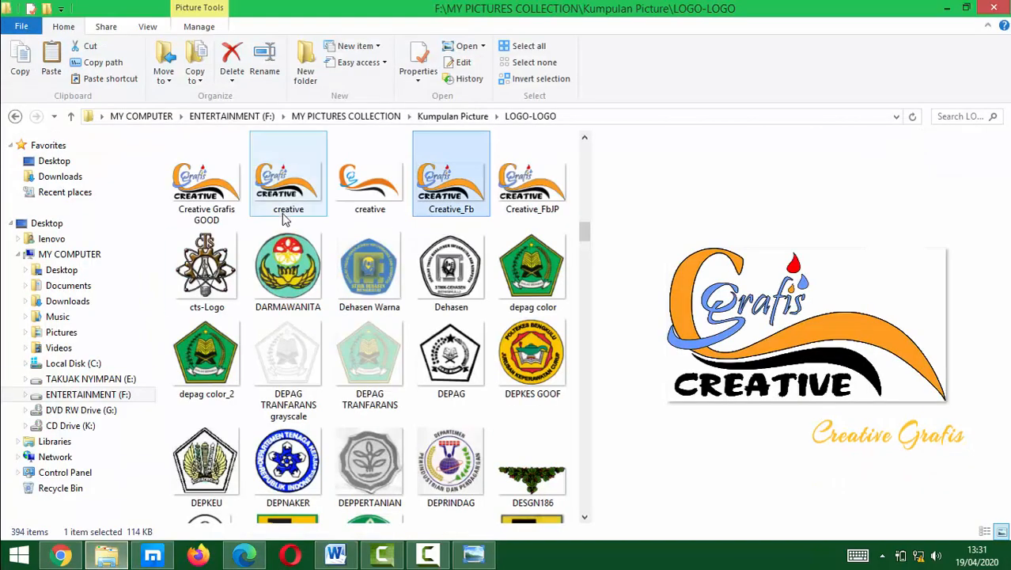
{"action": "type", "text": "se"}
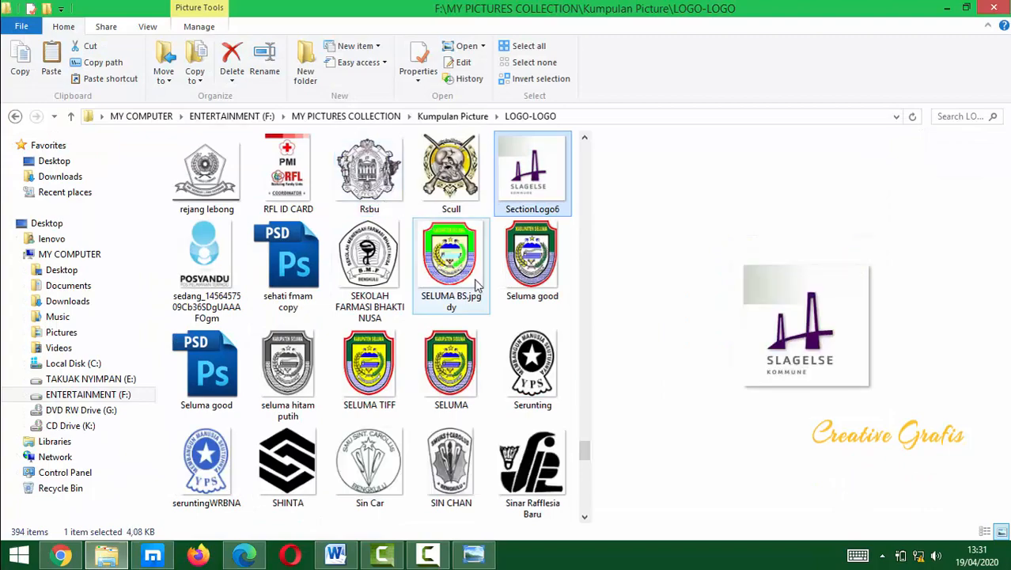
{"action": "double_click", "coordinate": [548, 277]}
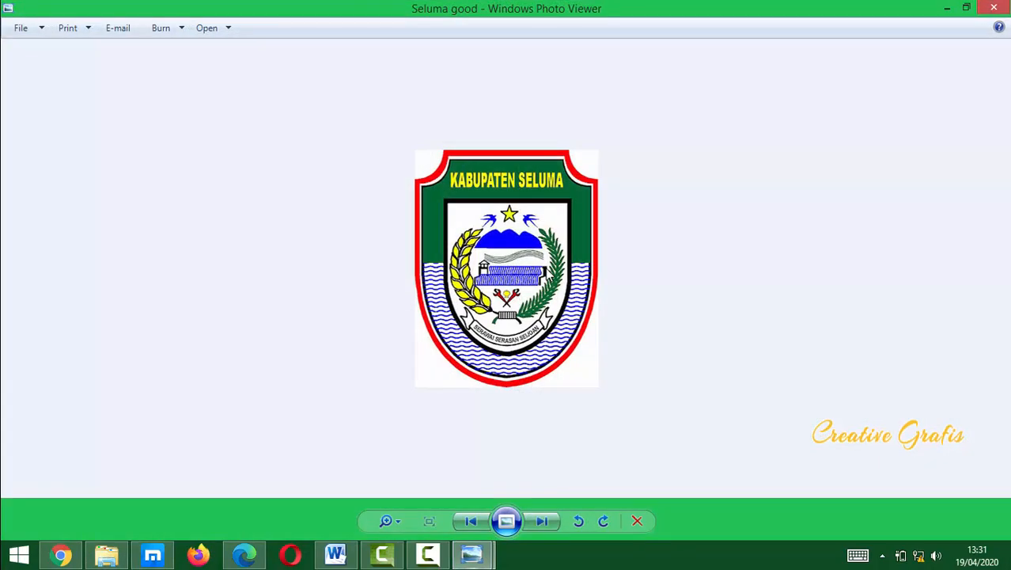
{"action": "left_click", "coordinate": [994, 8]}
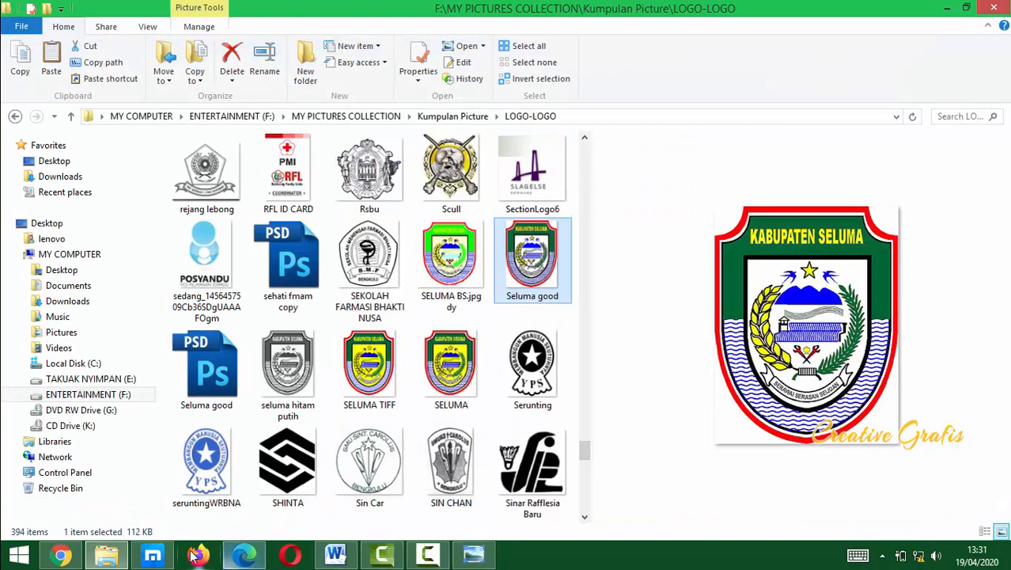
{"action": "left_click", "coordinate": [330, 558]}
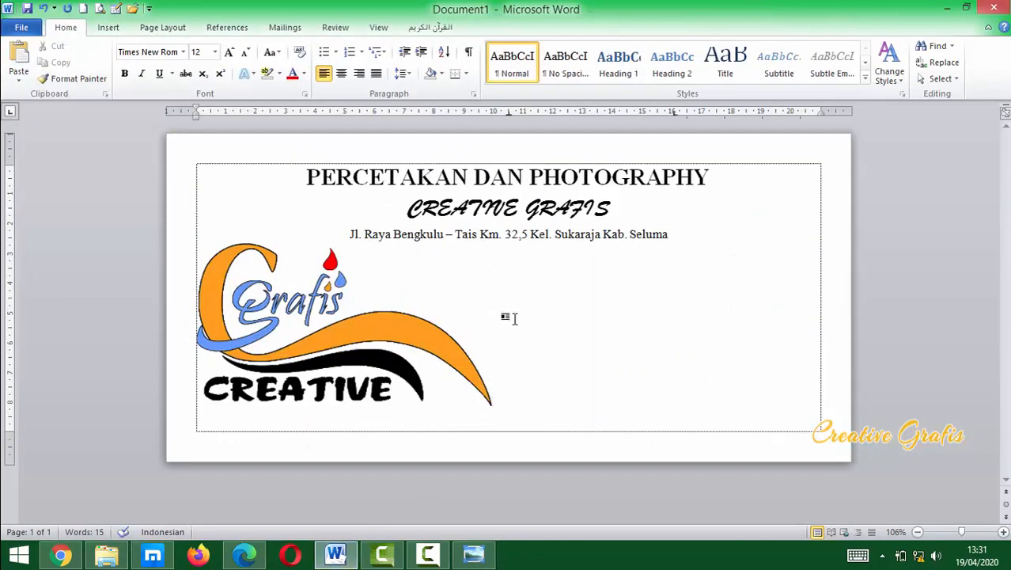
{"action": "key", "text": "ctrl+v"}
Shrink the Kabupaten Seluma emblem to about 2.86 × 2.22 cm and the Creative logo to about 2.14 × 3.88 cm (height × width).
{"action": "left_click", "coordinate": [592, 352]}
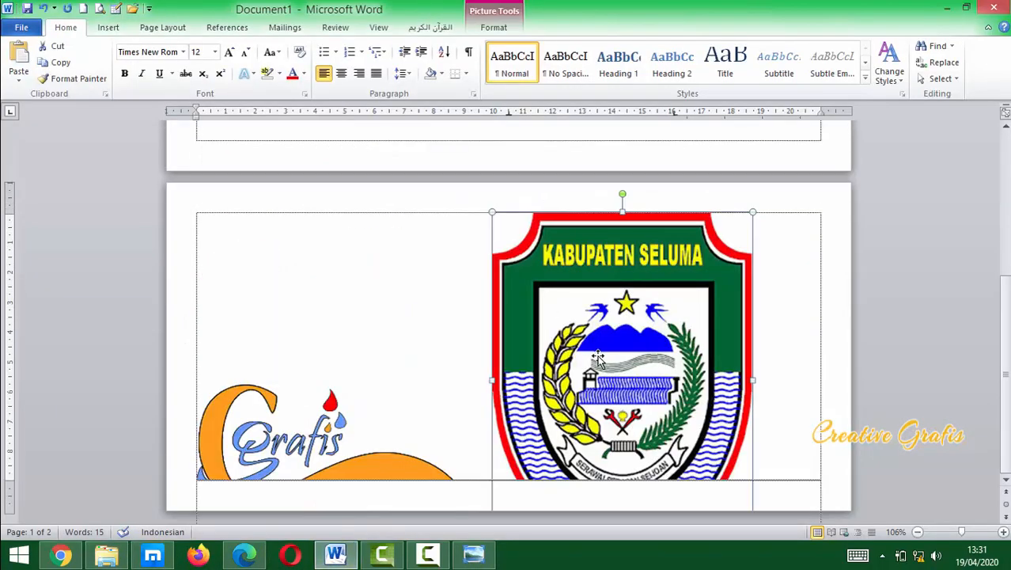
{"action": "left_click_drag", "start_coordinate": [492, 216], "coordinate": [637, 415]}
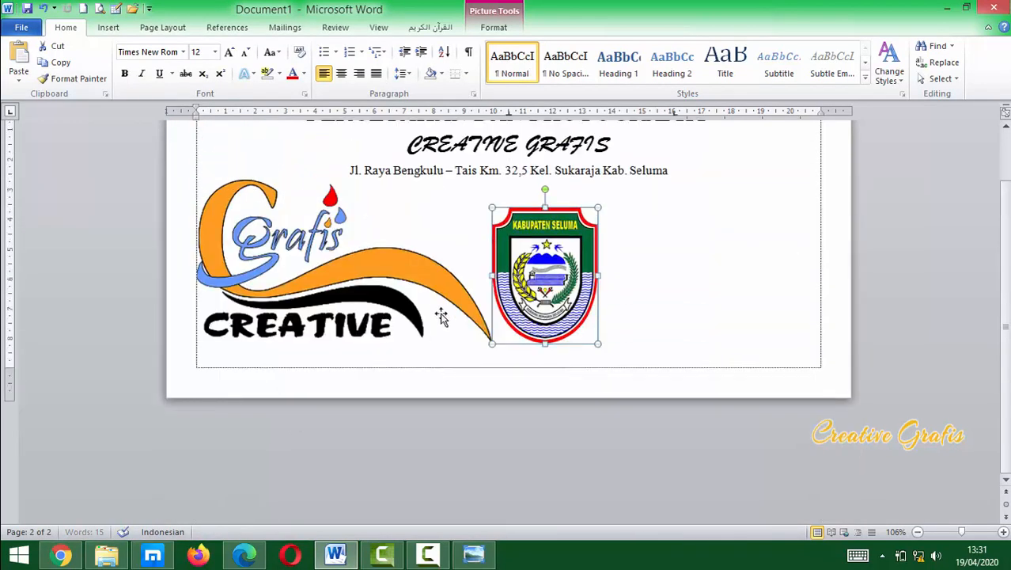
{"action": "left_click", "coordinate": [455, 310]}
{"action": "left_click_drag", "start_coordinate": [492, 342], "coordinate": [362, 272]}
{"action": "left_click", "coordinate": [350, 297]}
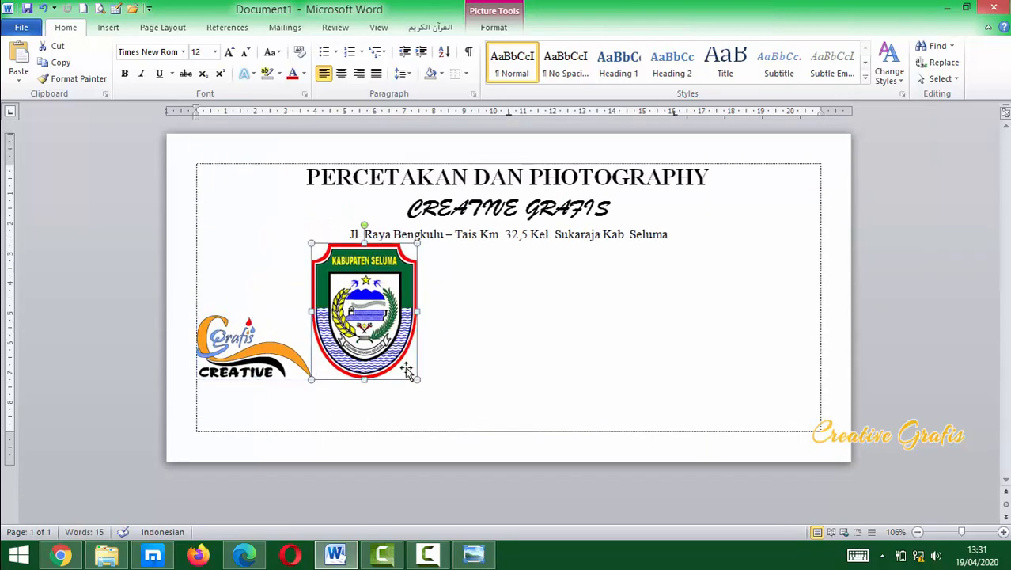
{"action": "left_click_drag", "start_coordinate": [414, 377], "coordinate": [379, 329]}
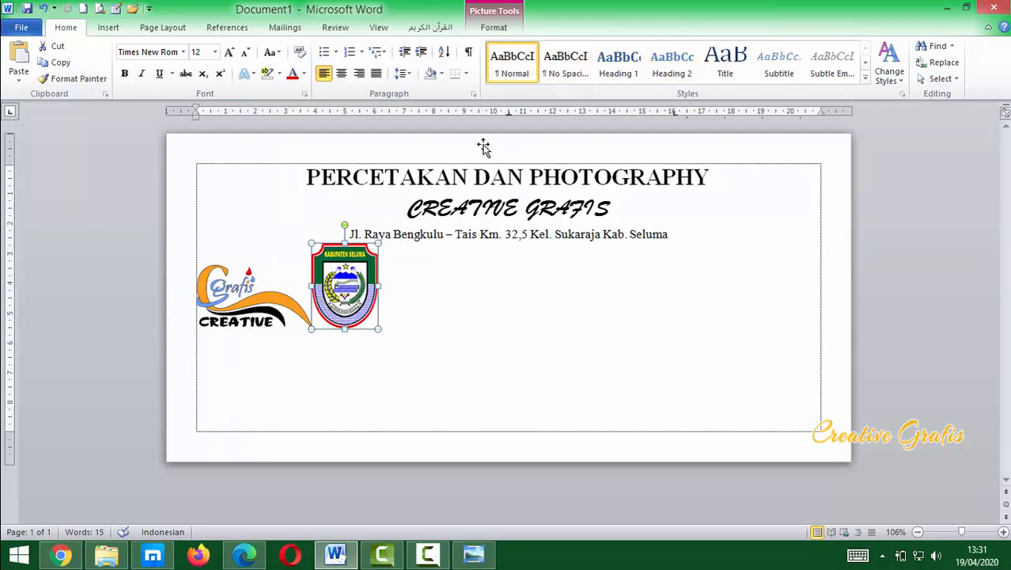
Set the text wrapping of both the Seluma emblem and the Creative logo to In Front of Text.
{"action": "left_click", "coordinate": [499, 27]}
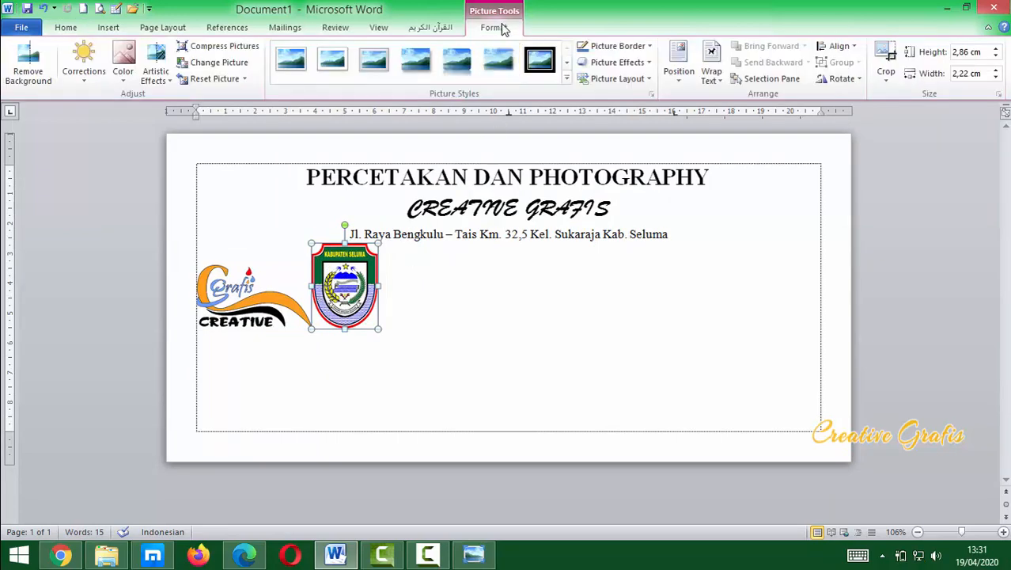
{"action": "left_click", "coordinate": [713, 75]}
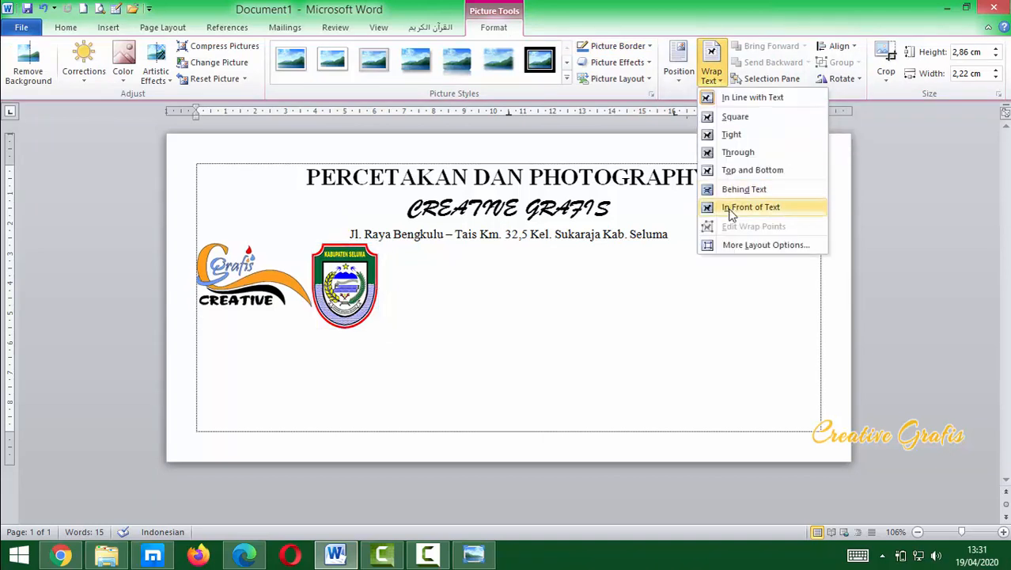
{"action": "left_click", "coordinate": [750, 207]}
{"action": "left_click", "coordinate": [200, 298]}
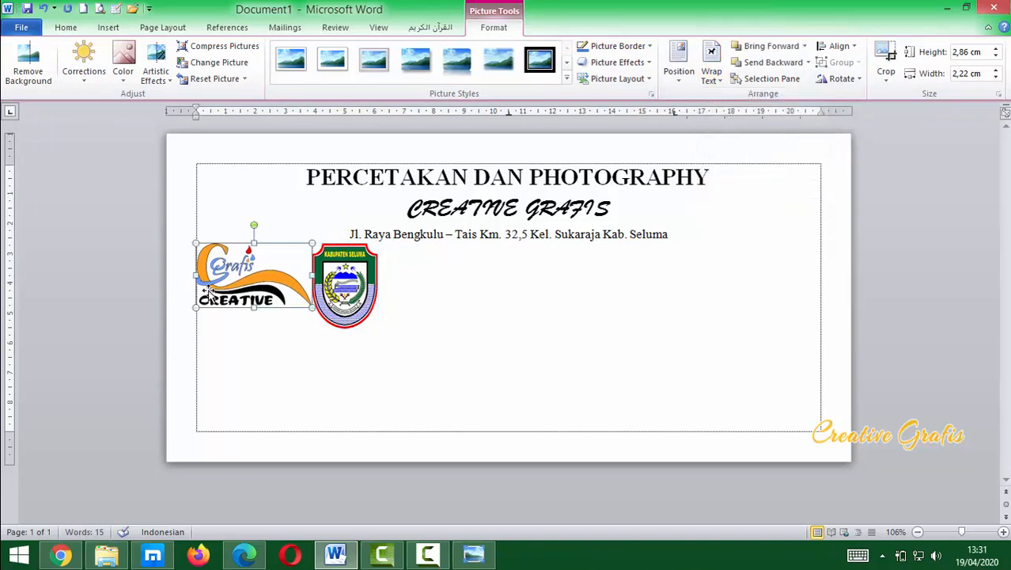
{"action": "left_click", "coordinate": [704, 82]}
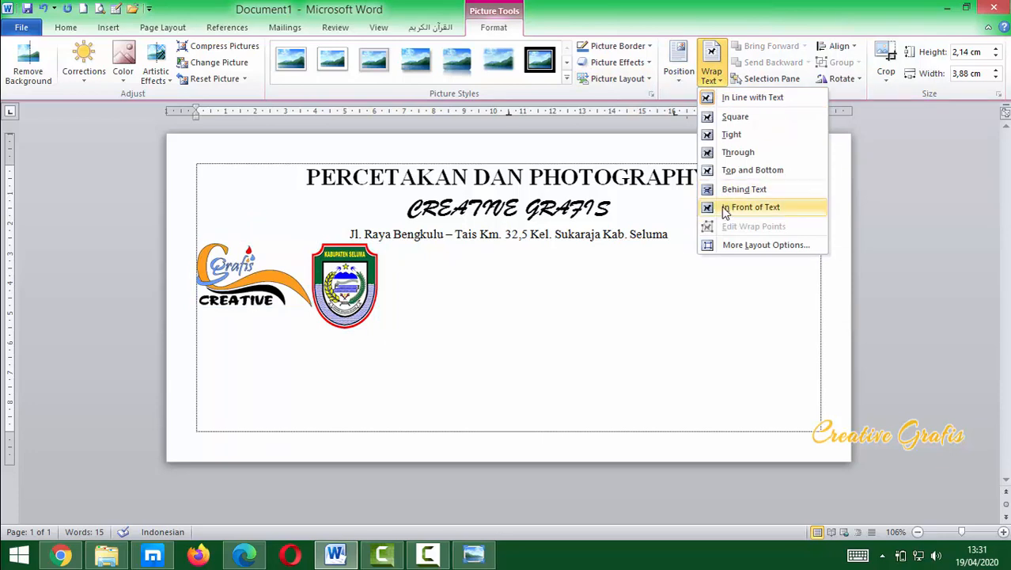
{"action": "left_click", "coordinate": [717, 204]}
Move the Seluma emblem up over the address line and place the Creative logo at the right end of the letterhead.
{"action": "left_click", "coordinate": [374, 253]}
{"action": "mouse_move", "coordinate": [374, 255]}
{"action": "left_mouse_down"}
{"action": "mouse_move", "coordinate": [426, 204]}
{"action": "mouse_move", "coordinate": [383, 267]}
{"action": "left_mouse_up"}
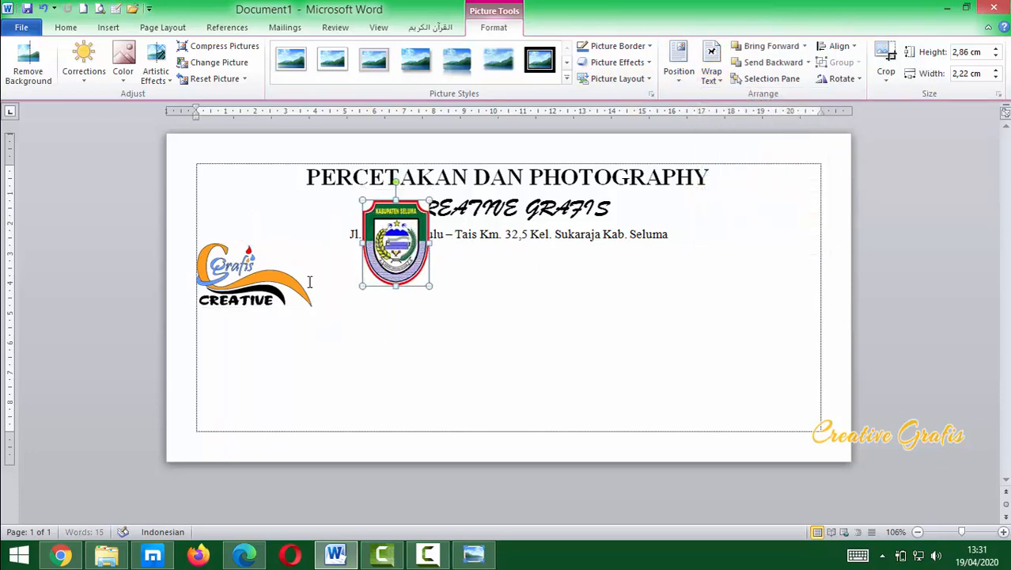
{"action": "left_click_drag", "start_coordinate": [227, 270], "coordinate": [357, 306]}
{"action": "left_click_drag", "start_coordinate": [365, 300], "coordinate": [722, 229]}
Place the Seluma emblem over the left end of the letterhead and shrink it to about 2.35 × 1.82 cm.
{"action": "left_click_drag", "start_coordinate": [369, 258], "coordinate": [257, 163]}
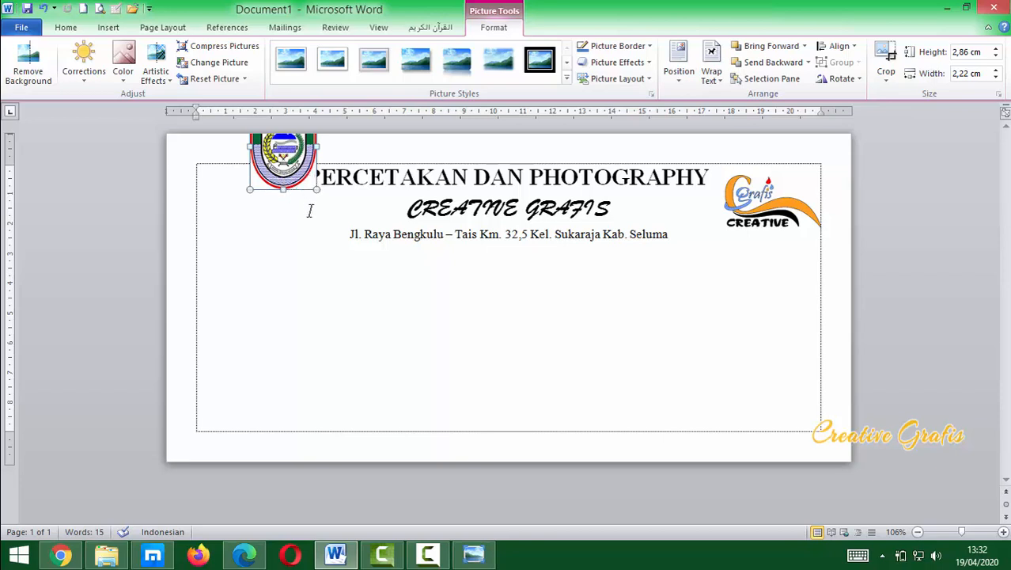
{"action": "left_click_drag", "start_coordinate": [288, 172], "coordinate": [315, 227]}
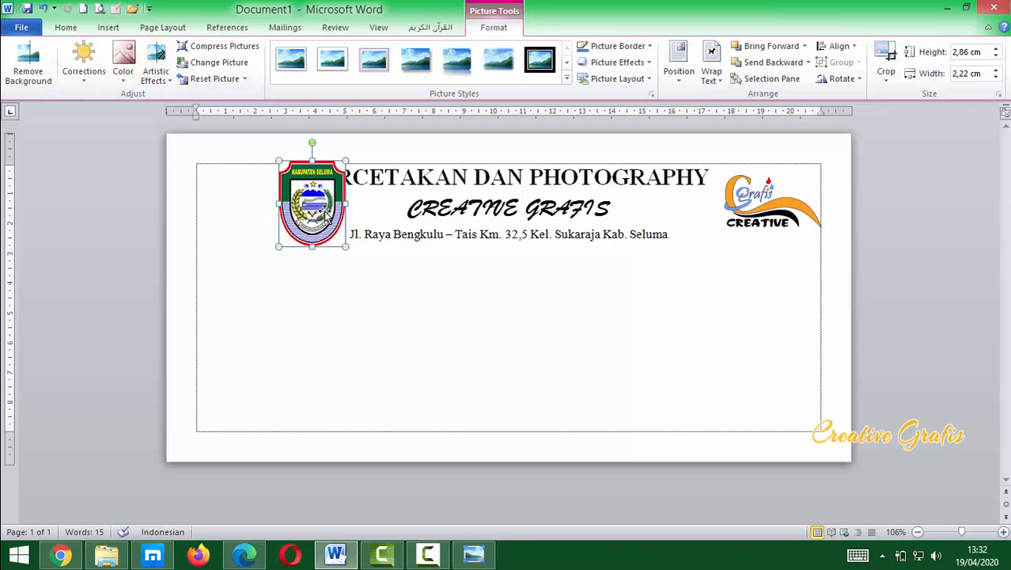
{"action": "left_click_drag", "start_coordinate": [345, 247], "coordinate": [316, 219]}
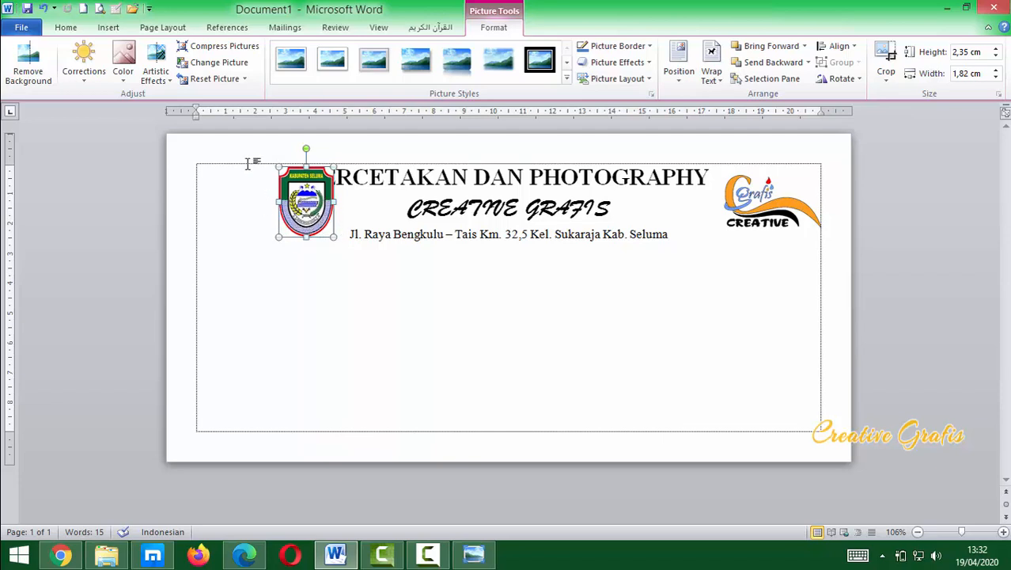
Remove the background of the Seluma emblem and keep the changes.
{"action": "left_click", "coordinate": [30, 71]}
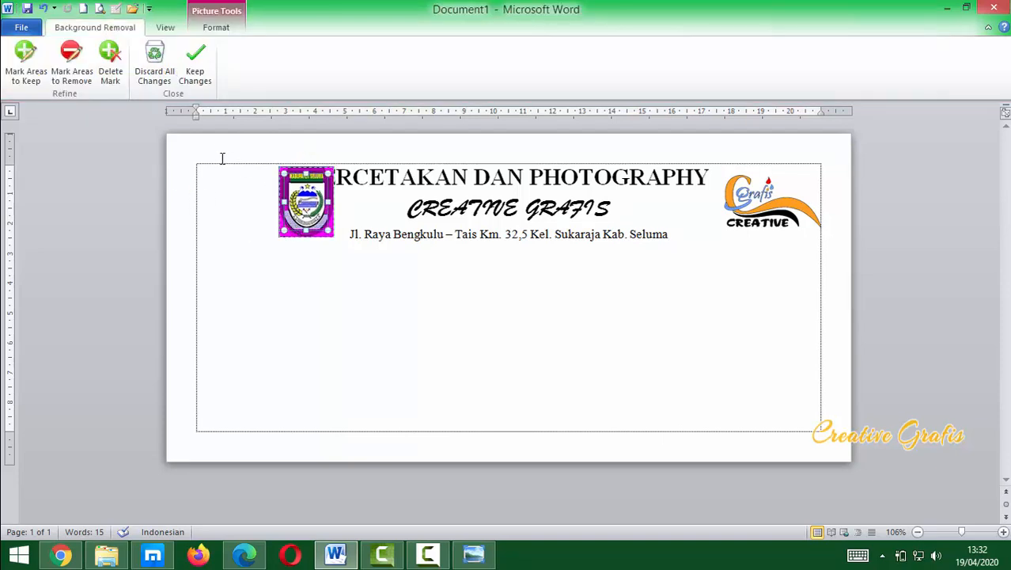
{"action": "left_click", "coordinate": [200, 63]}
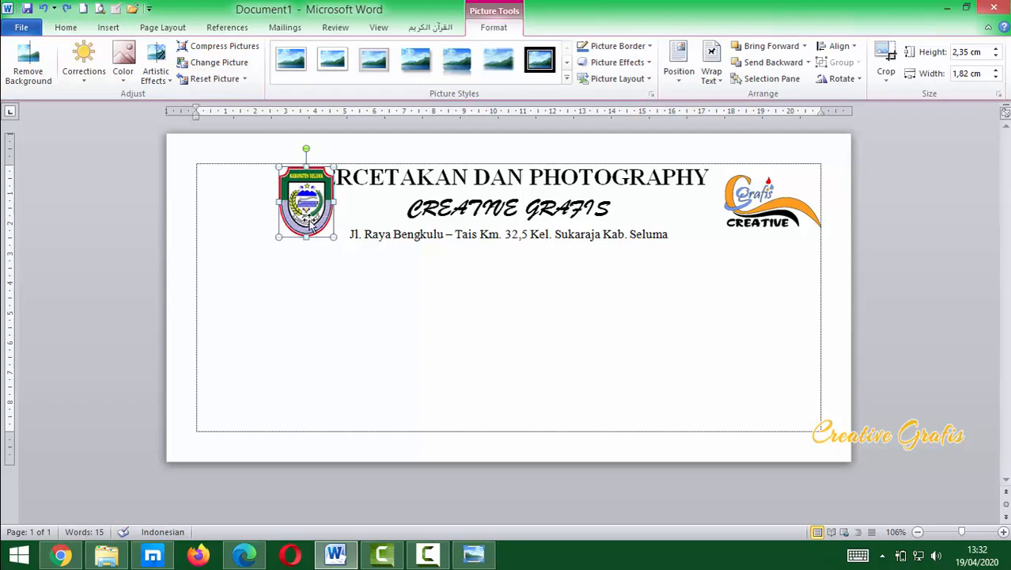
{"action": "left_click", "coordinate": [281, 289]}
Apply Set Transparent Color to the background at the Seluma emblem's lower-left corner.
{"action": "left_click", "coordinate": [300, 226]}
{"action": "double_click", "coordinate": [301, 226]}
{"action": "left_click", "coordinate": [85, 82]}
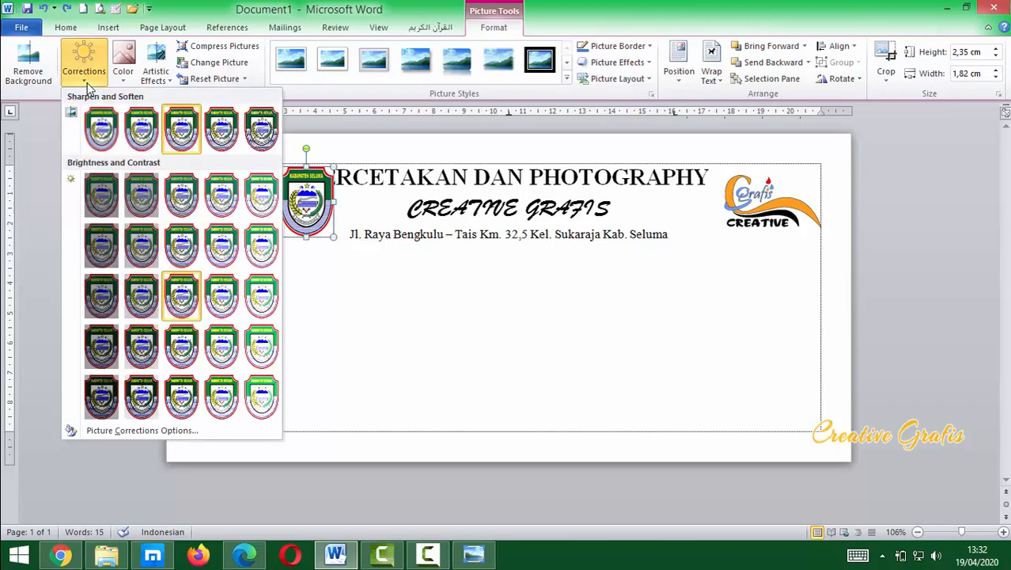
{"action": "left_click", "coordinate": [128, 84]}
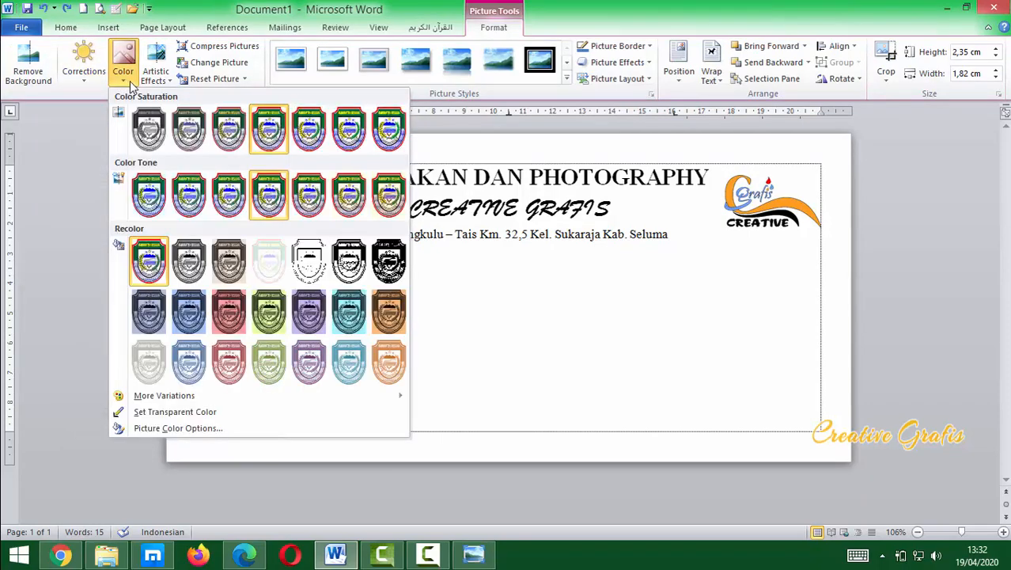
{"action": "left_click", "coordinate": [171, 417]}
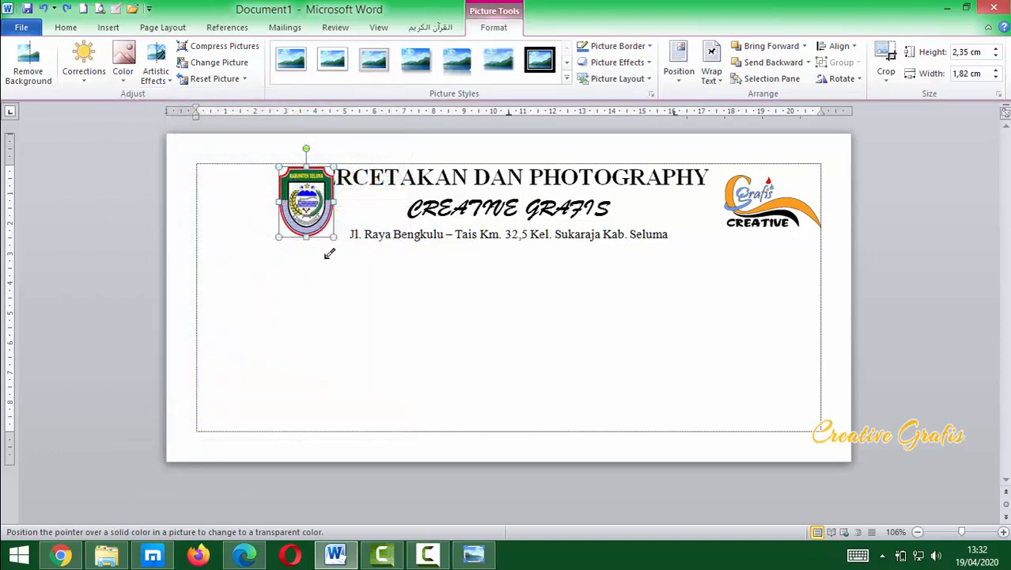
{"action": "left_click", "coordinate": [285, 233]}
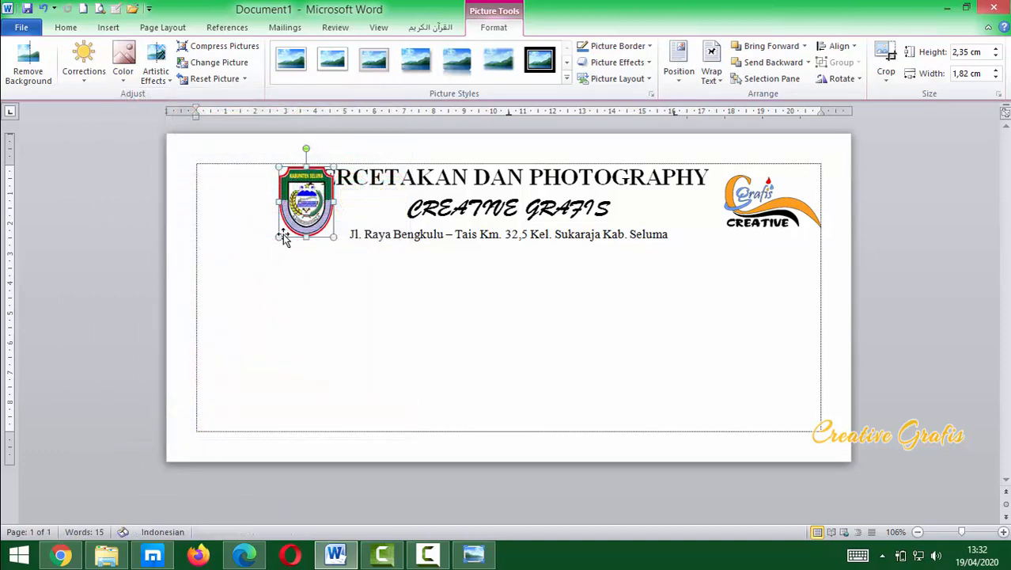
Try the Seluma emblem over the beginning of the letterhead text to test its transparent background.
{"action": "left_click", "coordinate": [288, 258]}
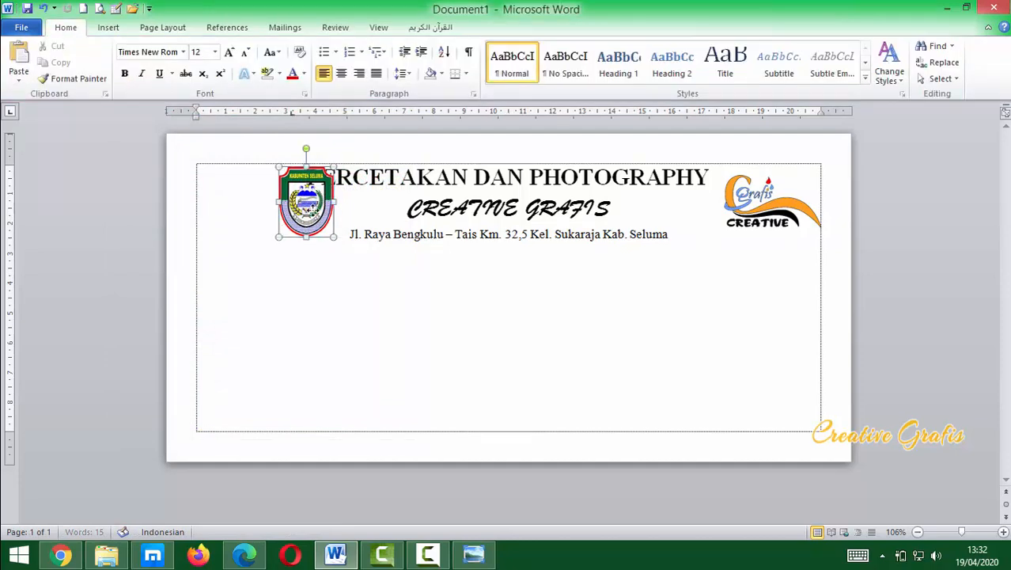
{"action": "left_click_drag", "start_coordinate": [294, 215], "coordinate": [348, 205]}
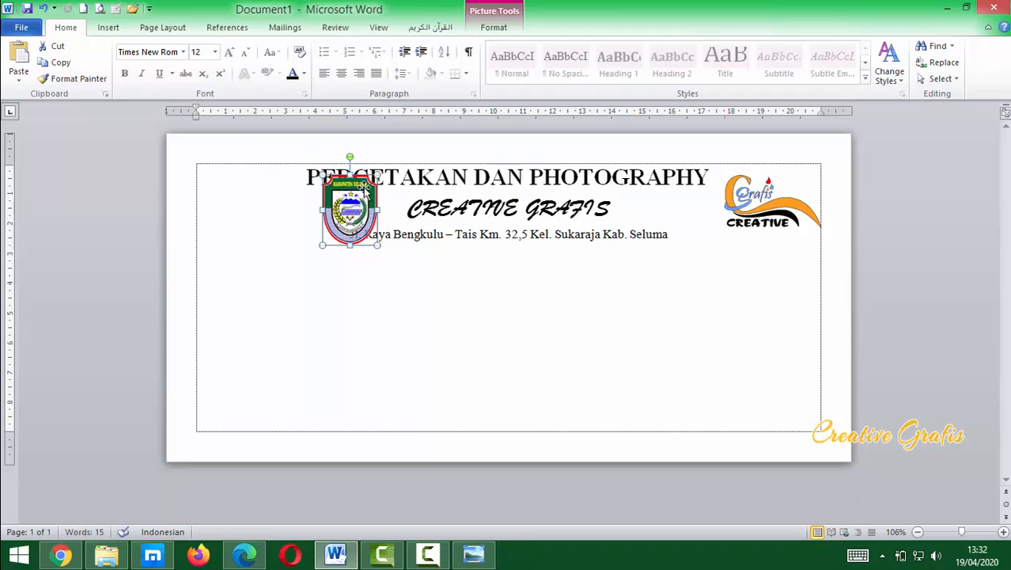
{"action": "left_click_drag", "start_coordinate": [416, 149], "coordinate": [399, 163]}
{"action": "left_click_drag", "start_coordinate": [315, 288], "coordinate": [340, 278]}
{"action": "left_click_drag", "start_coordinate": [364, 227], "coordinate": [340, 292]}
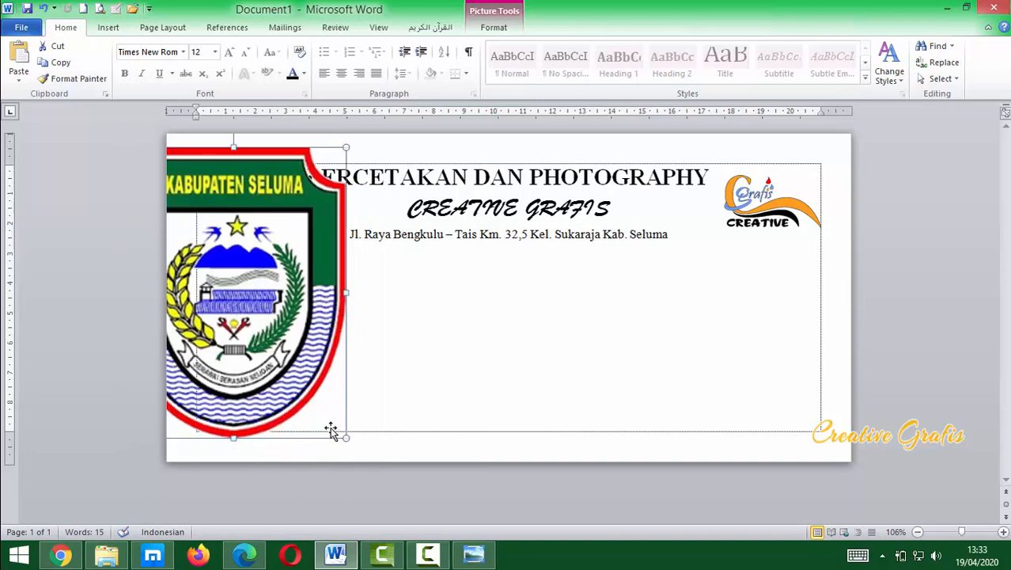
Shrink the oversized Seluma emblem to letterhead height and place it at the left margin beside the three text lines.
{"action": "left_click_drag", "start_coordinate": [345, 436], "coordinate": [173, 269]}
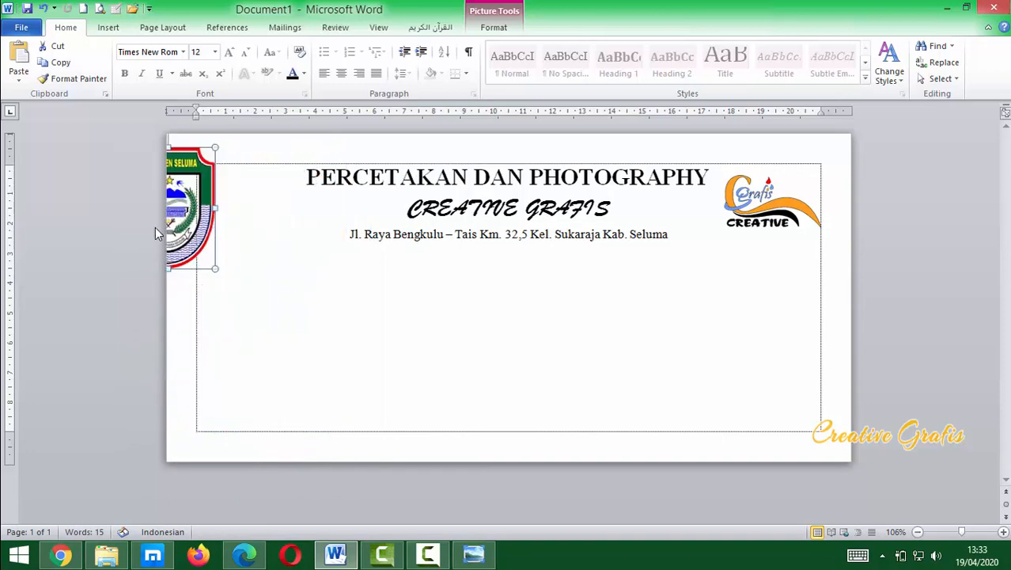
{"action": "left_click_drag", "start_coordinate": [155, 227], "coordinate": [237, 263]}
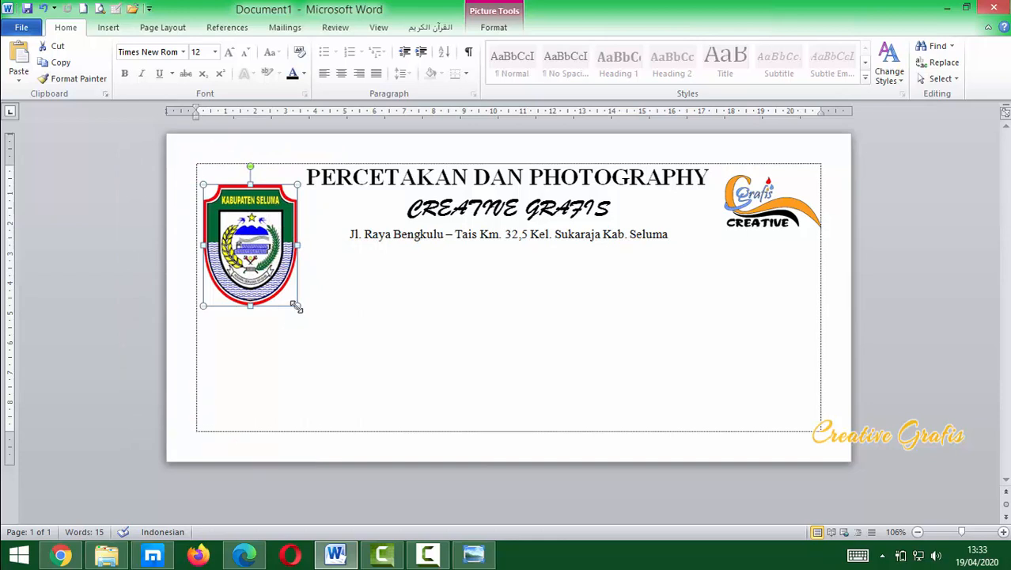
{"action": "left_click_drag", "start_coordinate": [296, 307], "coordinate": [263, 258]}
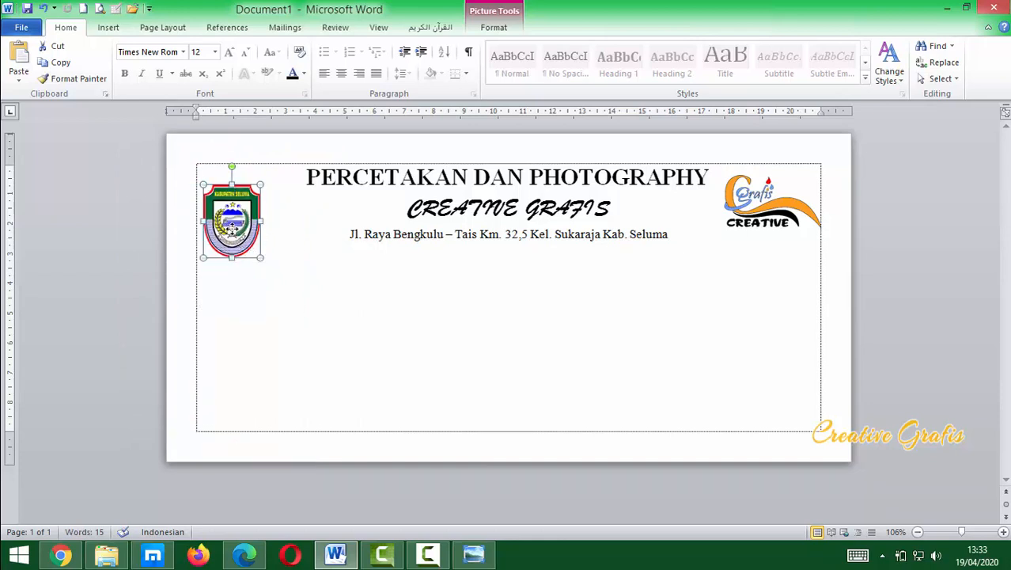
{"action": "left_click_drag", "start_coordinate": [231, 227], "coordinate": [225, 210]}
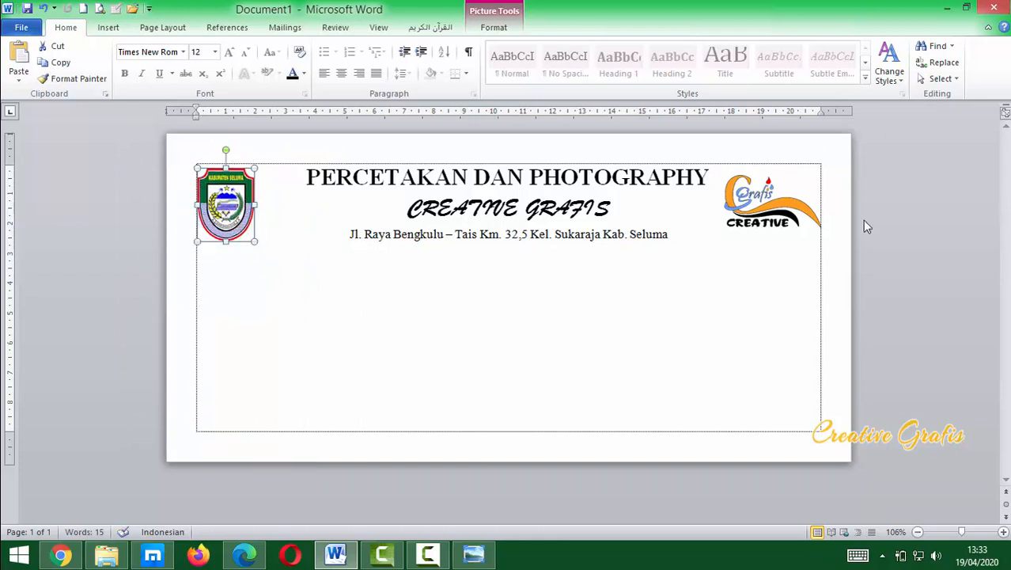
{"action": "left_click", "coordinate": [535, 267]}
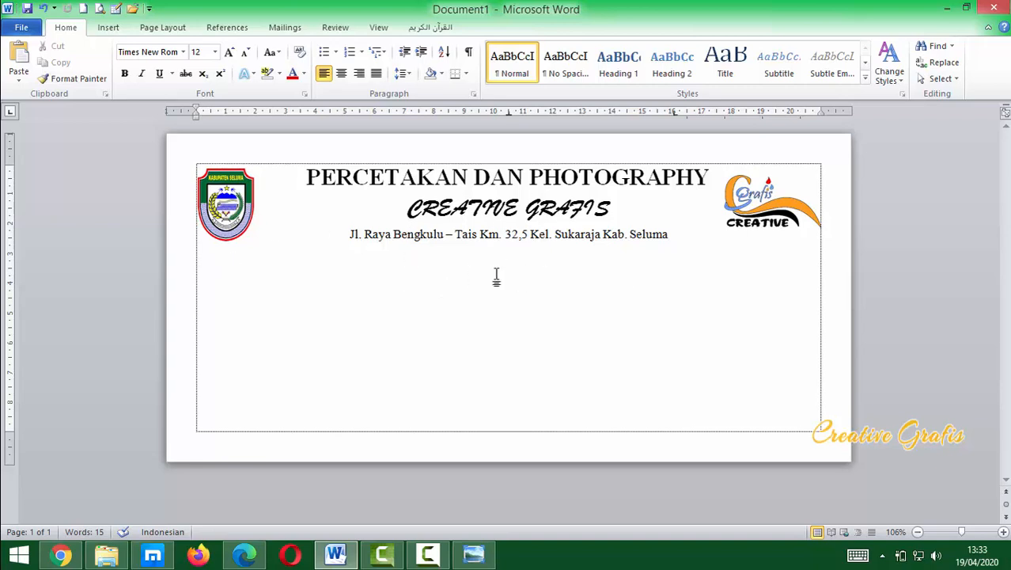
{"action": "left_click_drag", "start_coordinate": [343, 183], "coordinate": [353, 183]}
{"action": "left_click", "coordinate": [509, 237]}
{"action": "left_click", "coordinate": [511, 250]}
{"action": "left_click", "coordinate": [769, 211]}
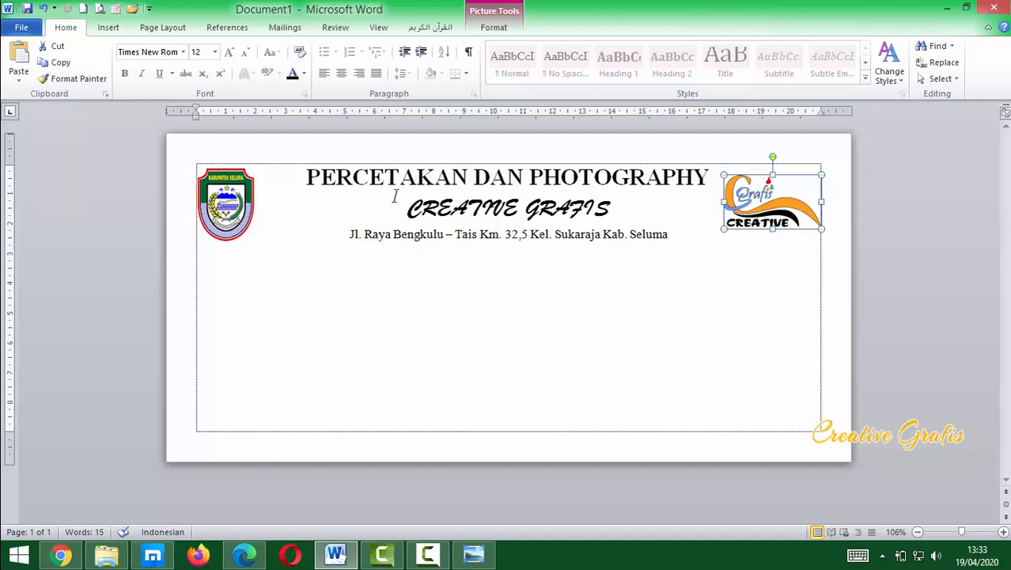
{"action": "left_click_drag", "start_coordinate": [305, 179], "coordinate": [655, 220]}
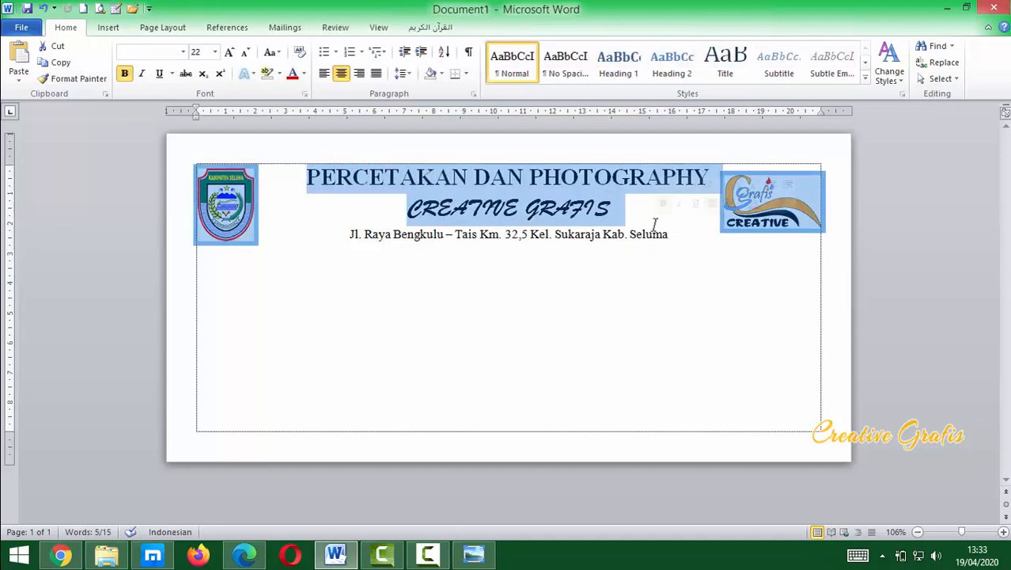
{"action": "left_click", "coordinate": [633, 244]}
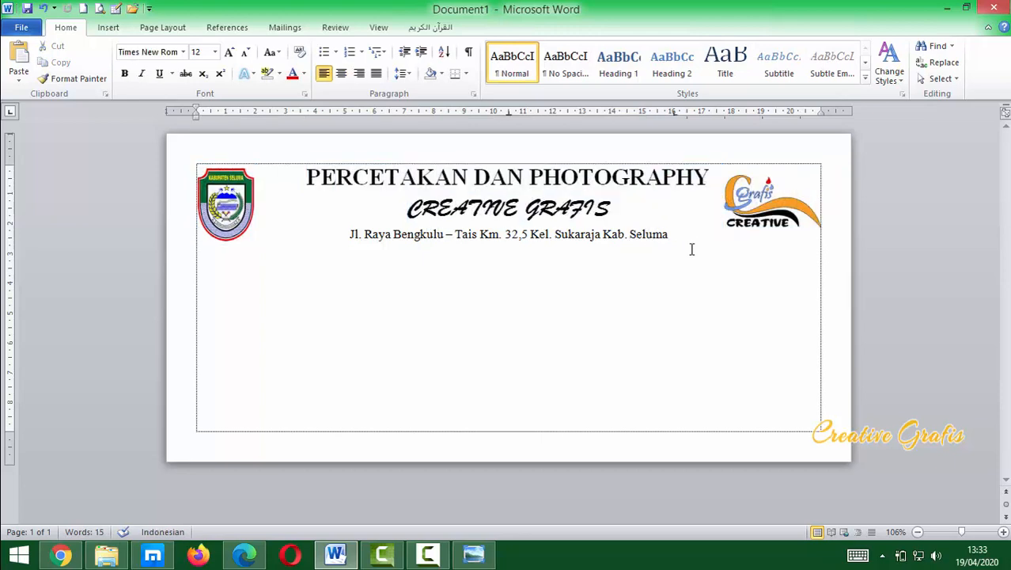
{"action": "left_click", "coordinate": [635, 252]}
Add the sub-district, abbreviated "Kec.", before "Kab." in the letterhead's address line.
{"action": "double_click", "coordinate": [606, 235]}
{"action": "left_click", "coordinate": [605, 237]}
{"action": "type", "text": "Kec"}
{"action": "type", "text": ". Sukaraja"}
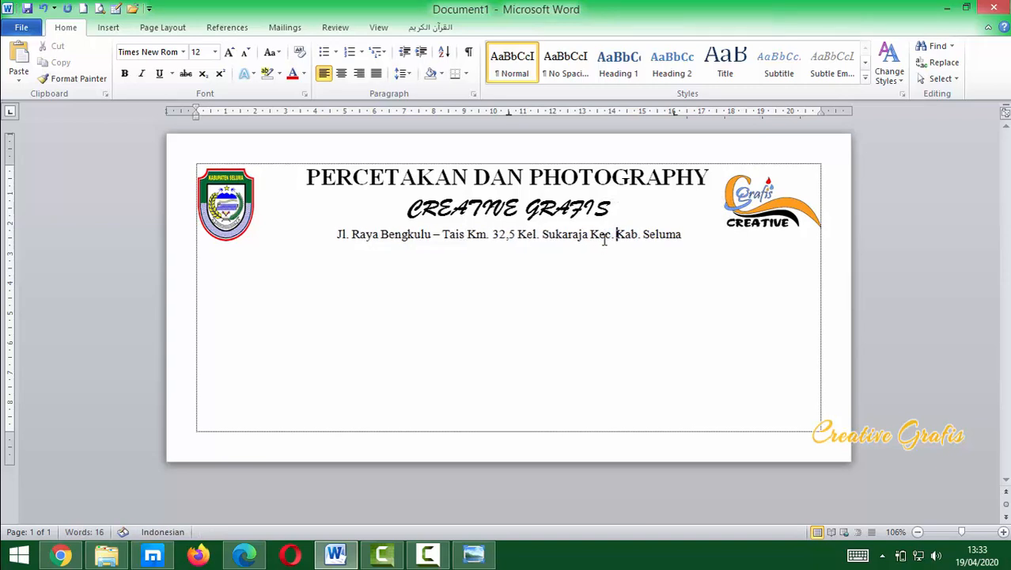
{"action": "key", "text": "BackSpace"}
{"action": "key", "text": "BackSpace"}
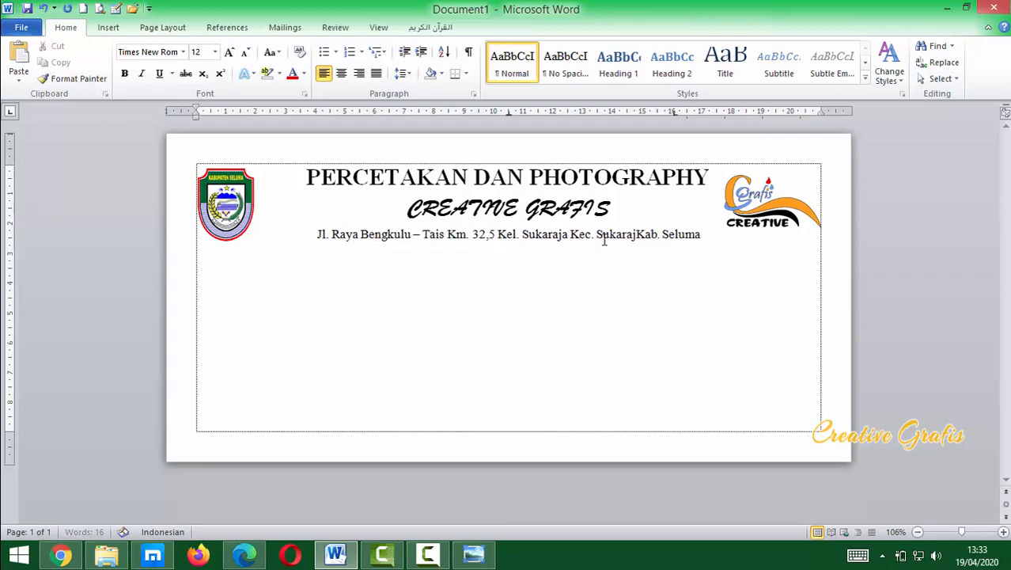
{"action": "type", "text": "aja"}
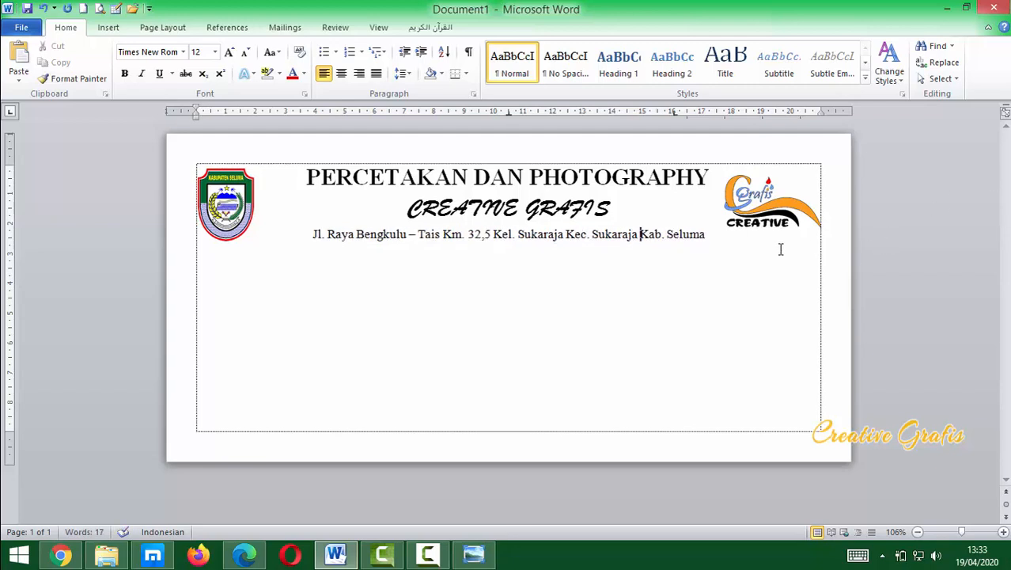
Insert a one-cell table below the address line and align its side edges with the page margins.
{"action": "left_click", "coordinate": [436, 280]}
{"action": "left_click", "coordinate": [108, 28]}
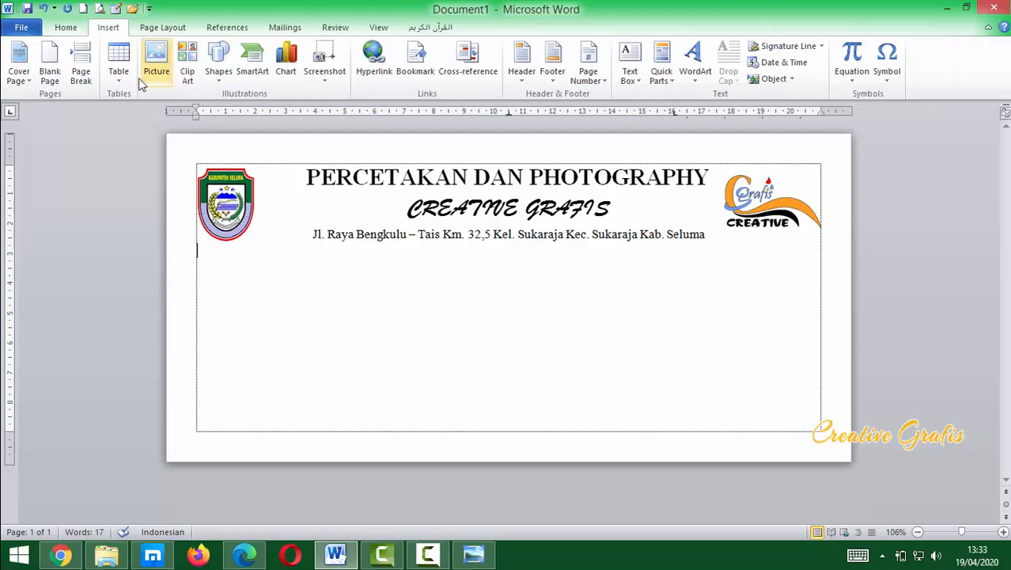
{"action": "left_click", "coordinate": [119, 61]}
{"action": "left_click", "coordinate": [121, 120]}
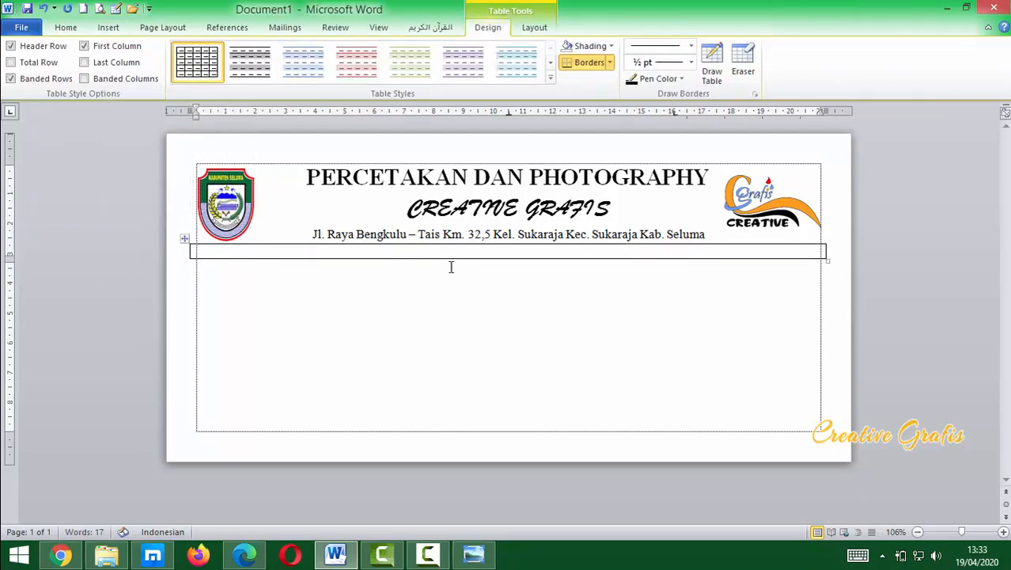
{"action": "left_click_drag", "start_coordinate": [190, 247], "coordinate": [196, 248]}
{"action": "left_click_drag", "start_coordinate": [828, 250], "coordinate": [820, 251]}
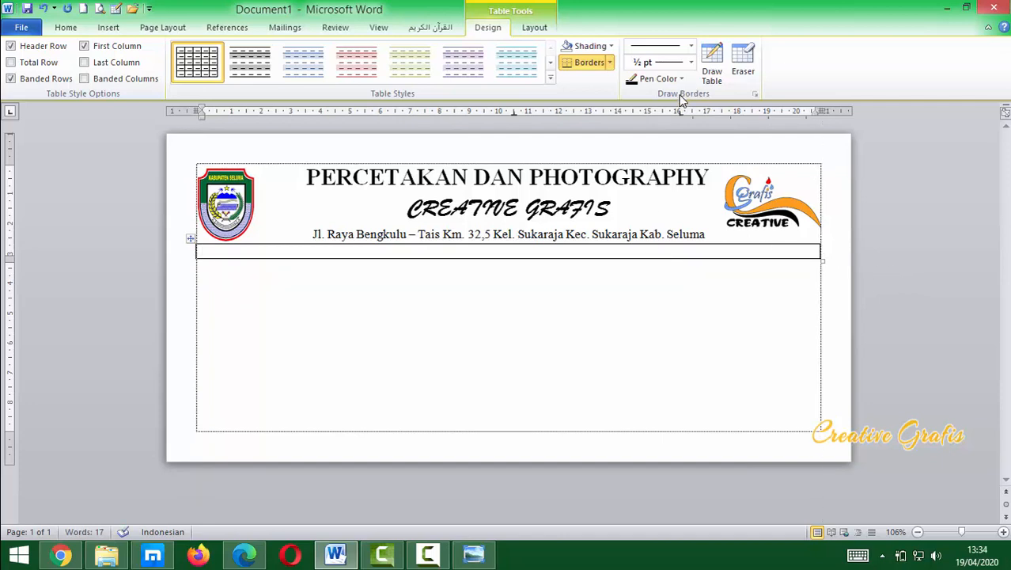
Remove all borders from the one-cell table and draw a 3 pt thin-thick double line along its top edge.
{"action": "left_click", "coordinate": [609, 63]}
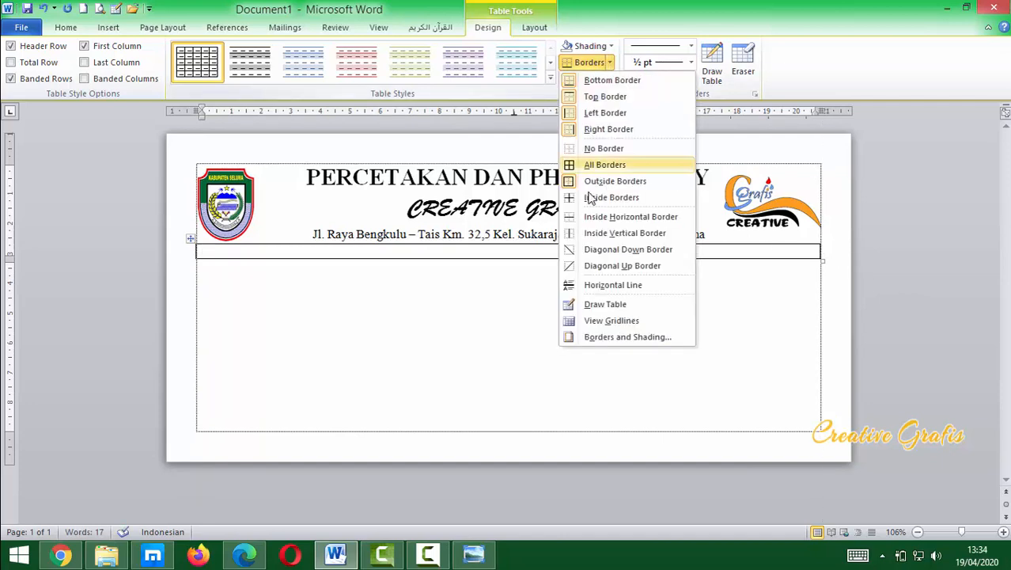
{"action": "left_click", "coordinate": [593, 148]}
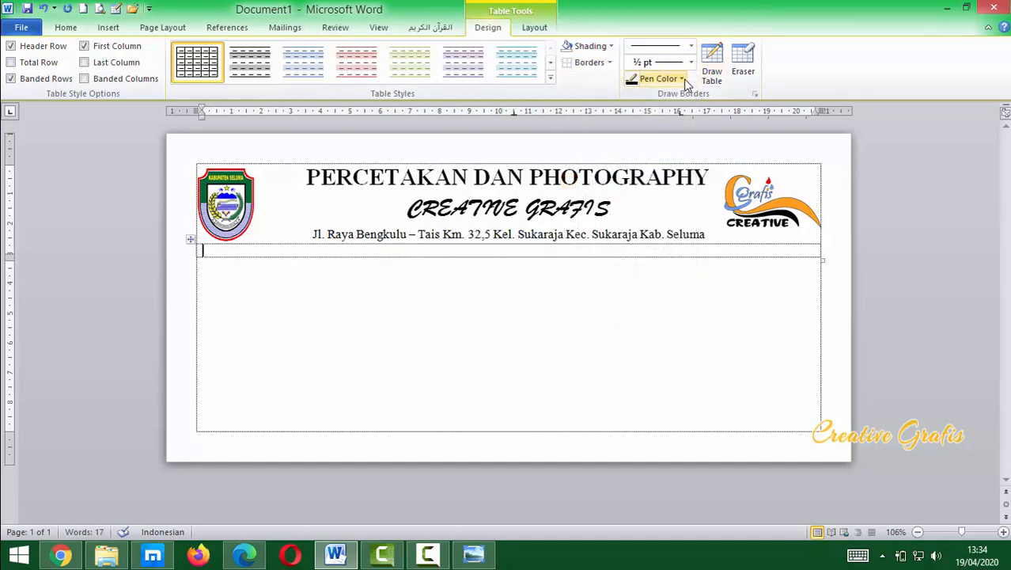
{"action": "left_click", "coordinate": [691, 46]}
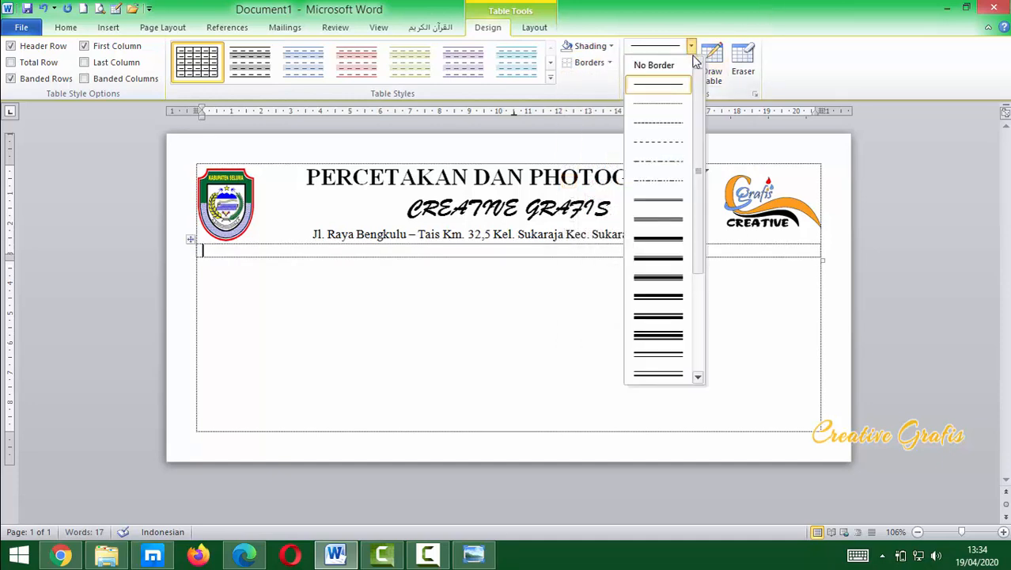
{"action": "scroll", "coordinate": [678, 307], "scroll_direction": "down", "scroll_amount": 3}
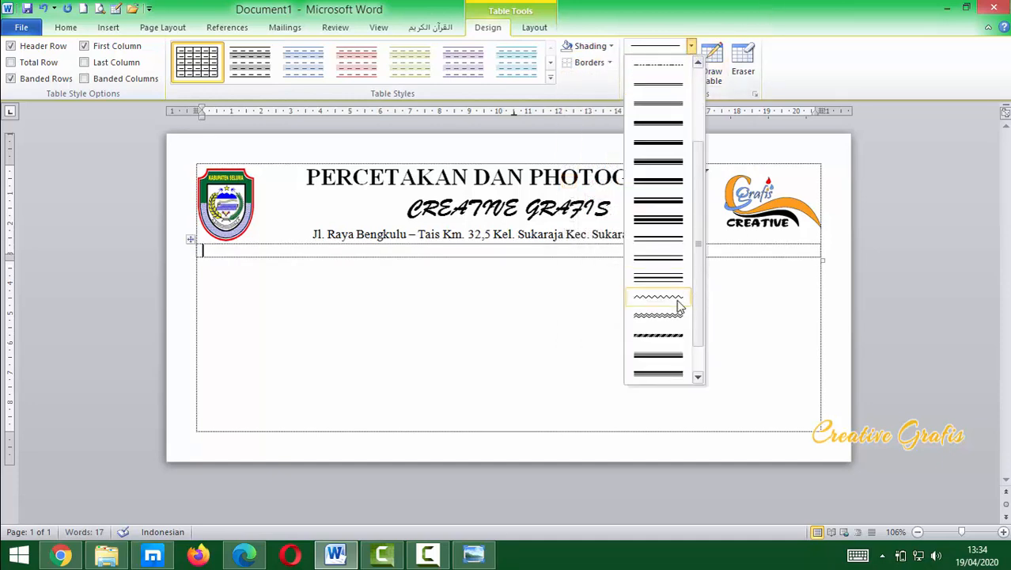
{"action": "left_click", "coordinate": [658, 202]}
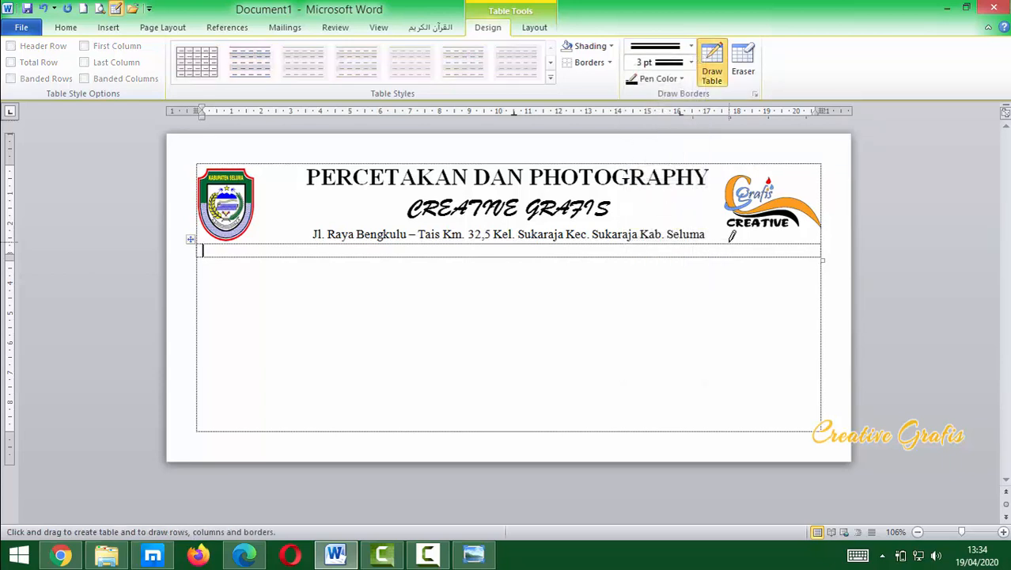
{"action": "left_click", "coordinate": [730, 244]}
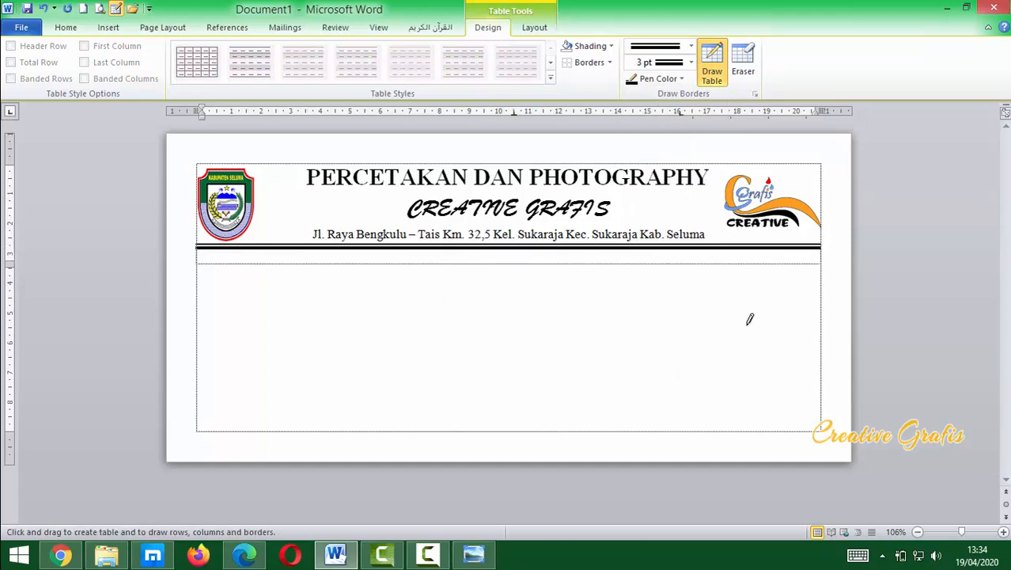
{"action": "left_click_drag", "start_coordinate": [571, 297], "coordinate": [580, 305]}
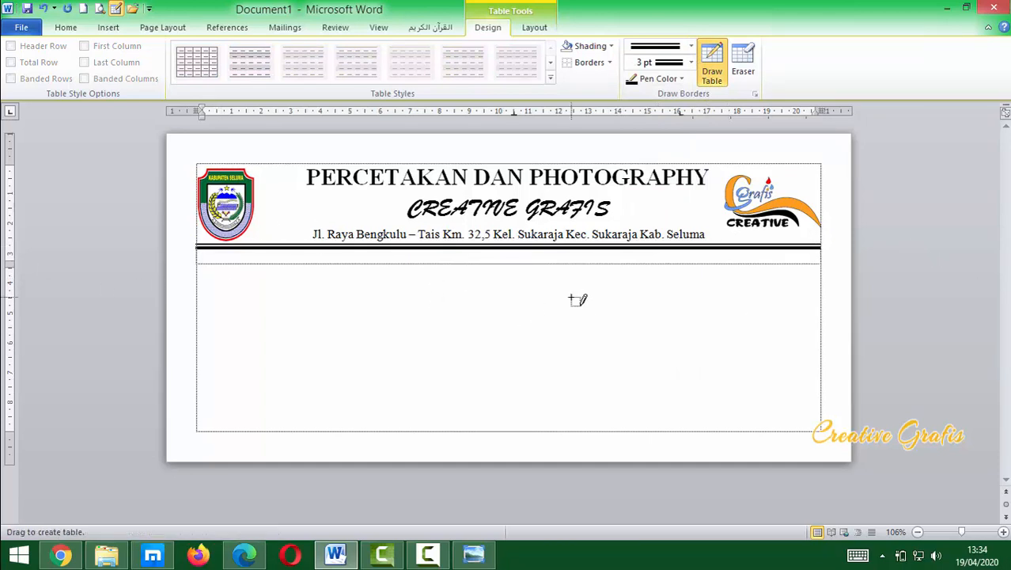
{"action": "key", "text": "ctrl+z"}
{"action": "left_click", "coordinate": [435, 317]}
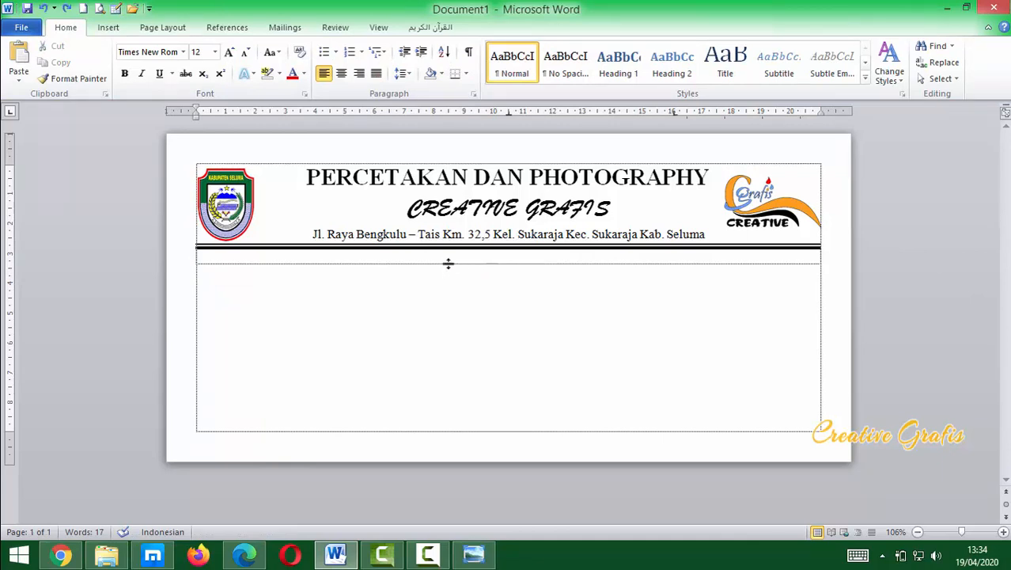
{"action": "left_click_drag", "start_coordinate": [449, 264], "coordinate": [448, 254]}
Enter the reference line "Nomor : 135/CG.SKR/IV/2030" below the letterhead rule.
{"action": "type", "text": "Nomor : "}
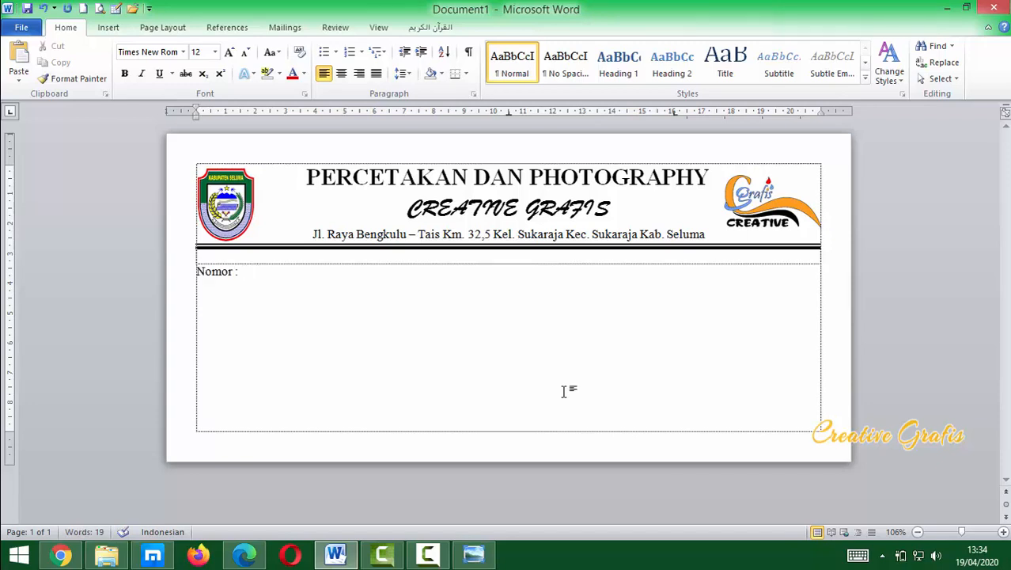
{"action": "type", "text": "135/bp"}
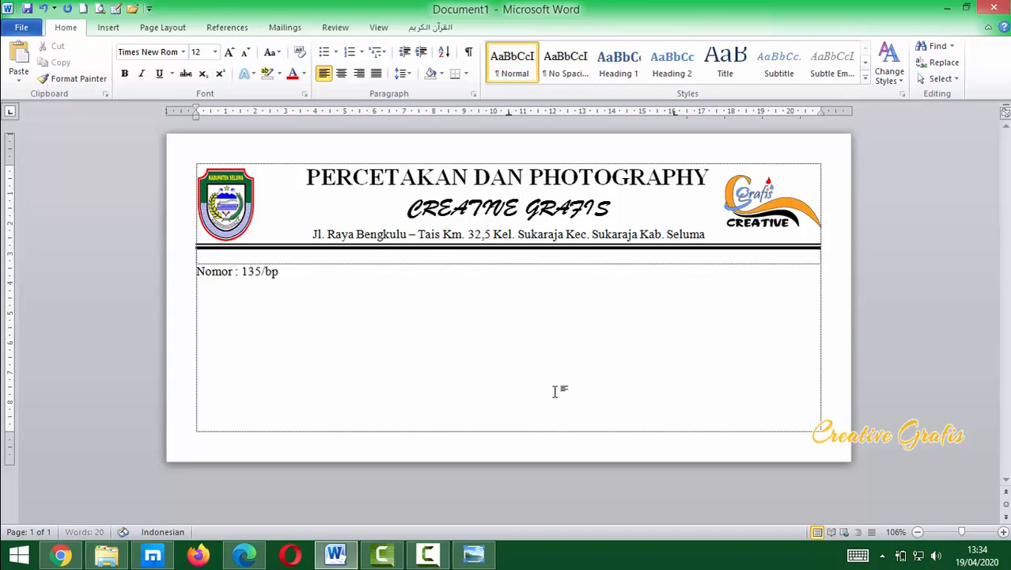
{"action": "key", "text": "BackSpace"}
{"action": "key", "text": "BackSpace"}
{"action": "type", "text": "CR"}
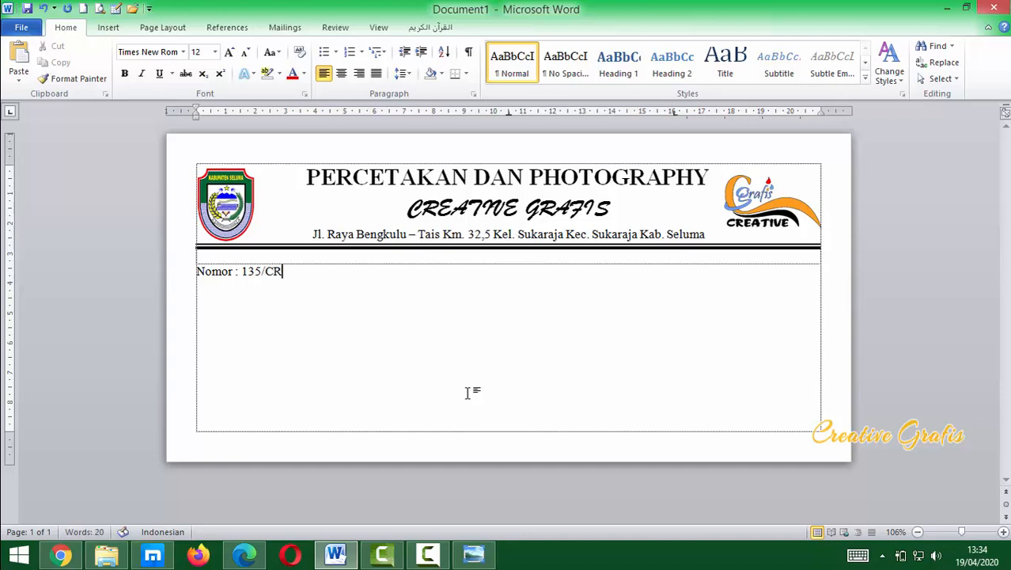
{"action": "key", "text": "BackSpace"}
{"action": "type", "text": "G.SKR"}
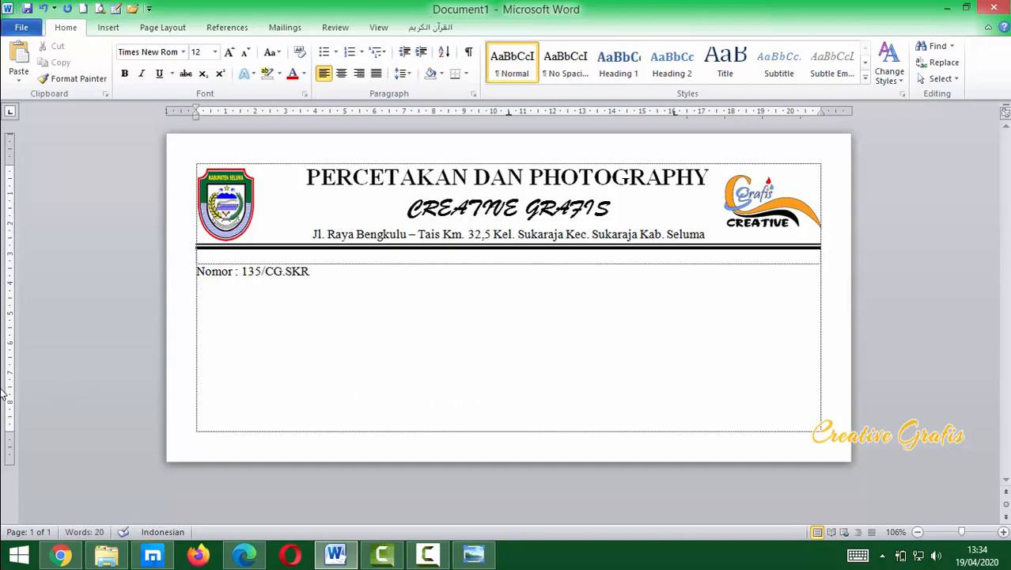
{"action": "type", "text": "/IV/2030"}
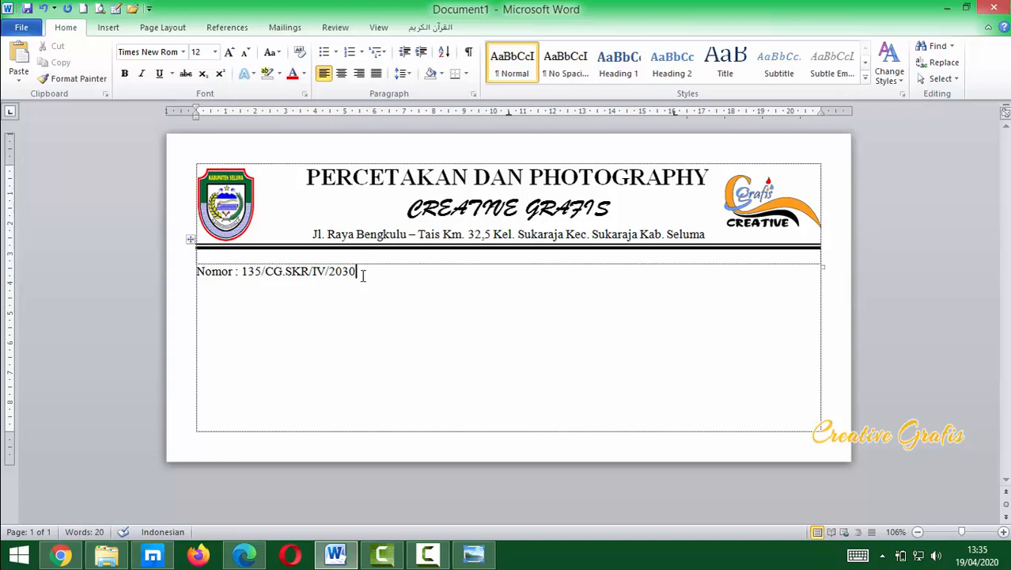
Duplicate the reference line directly below and change the copy's leading number to 210.
{"action": "left_click_drag", "start_coordinate": [361, 273], "coordinate": [212, 285]}
{"action": "key", "text": "ctrl+c"}
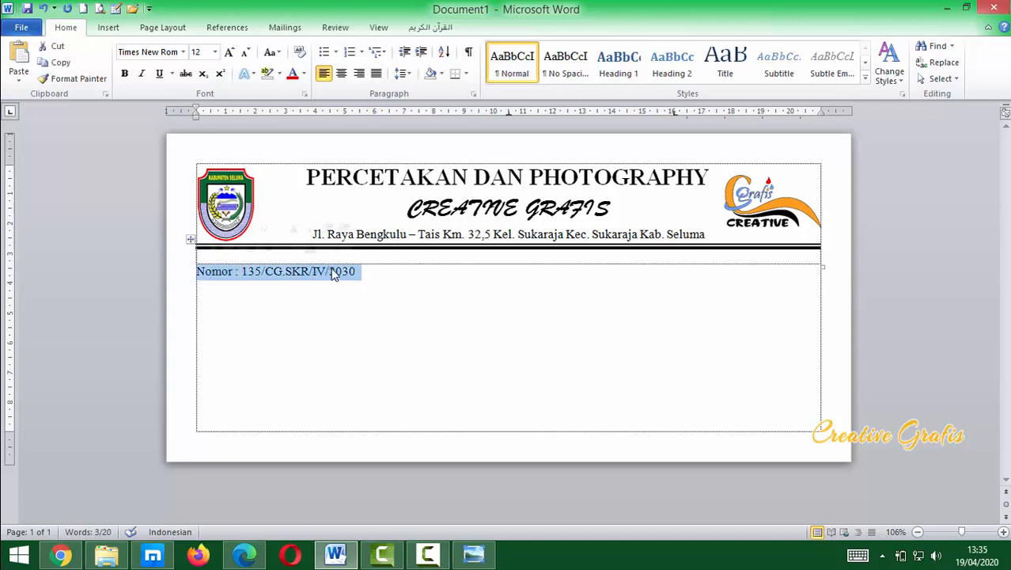
{"action": "left_click", "coordinate": [385, 269]}
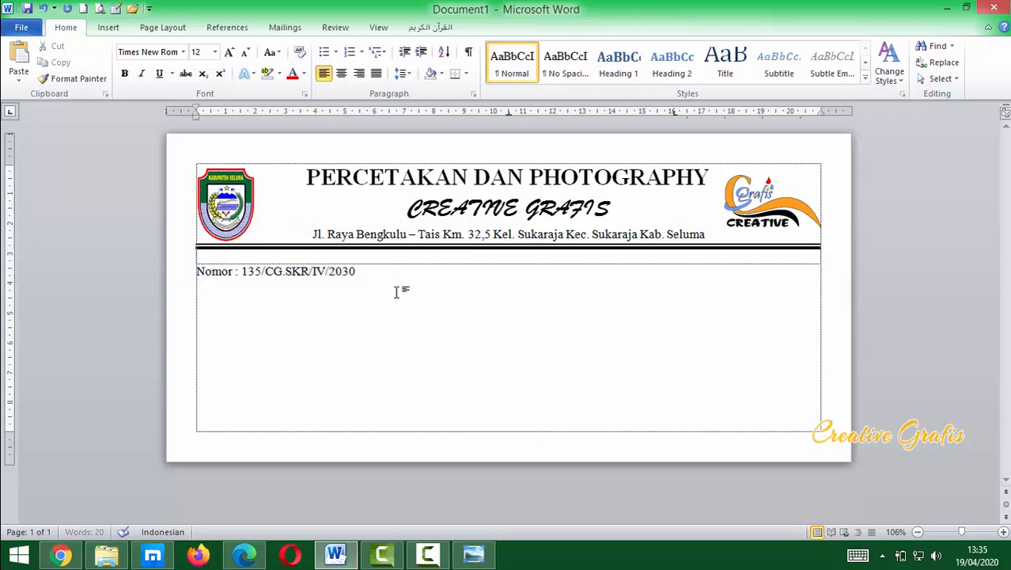
{"action": "key", "text": "Return"}
{"action": "key", "text": "ctrl+v"}
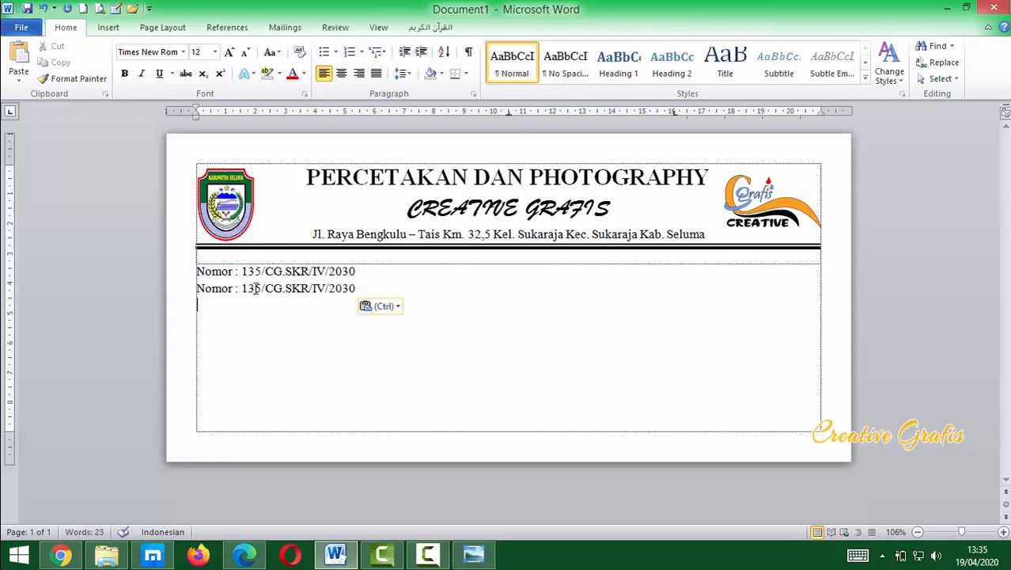
{"action": "left_click_drag", "start_coordinate": [262, 288], "coordinate": [243, 288]}
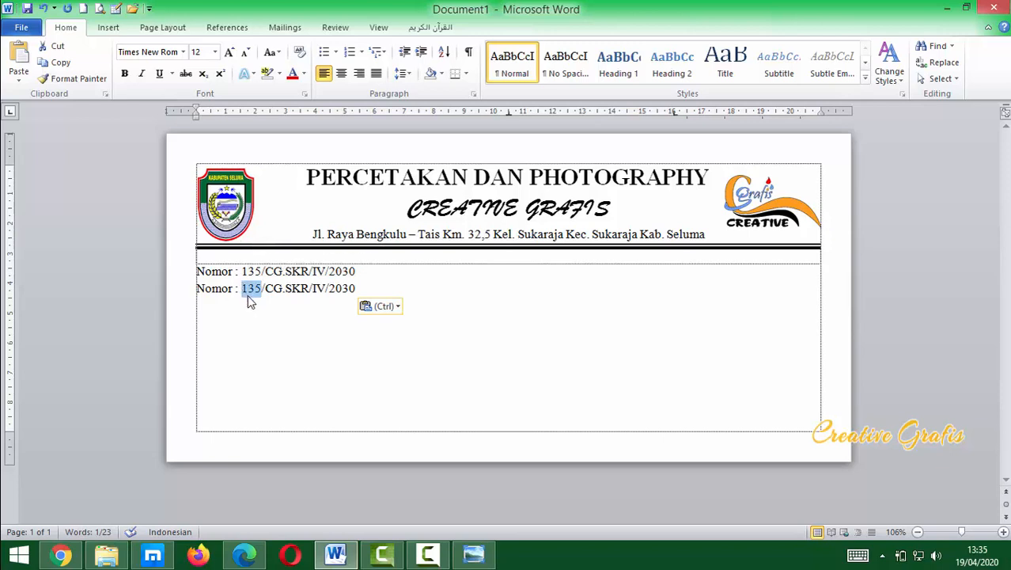
{"action": "type", "text": "210"}
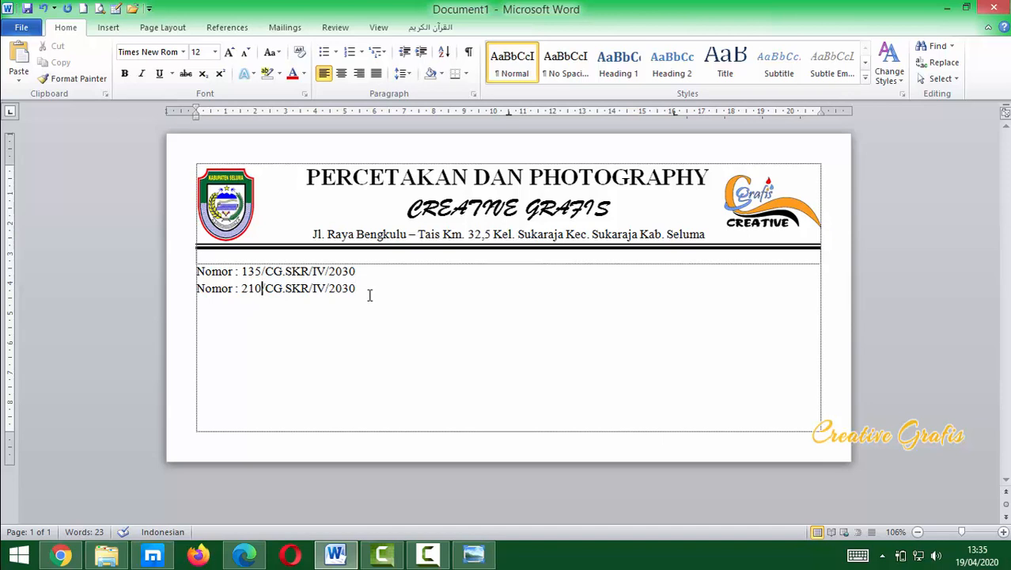
Copy both reference lines and clear them from the area below the letterhead rule.
{"action": "left_click", "coordinate": [572, 314]}
{"action": "left_click", "coordinate": [430, 290]}
{"action": "key", "text": "Return"}
{"action": "key", "text": "Return"}
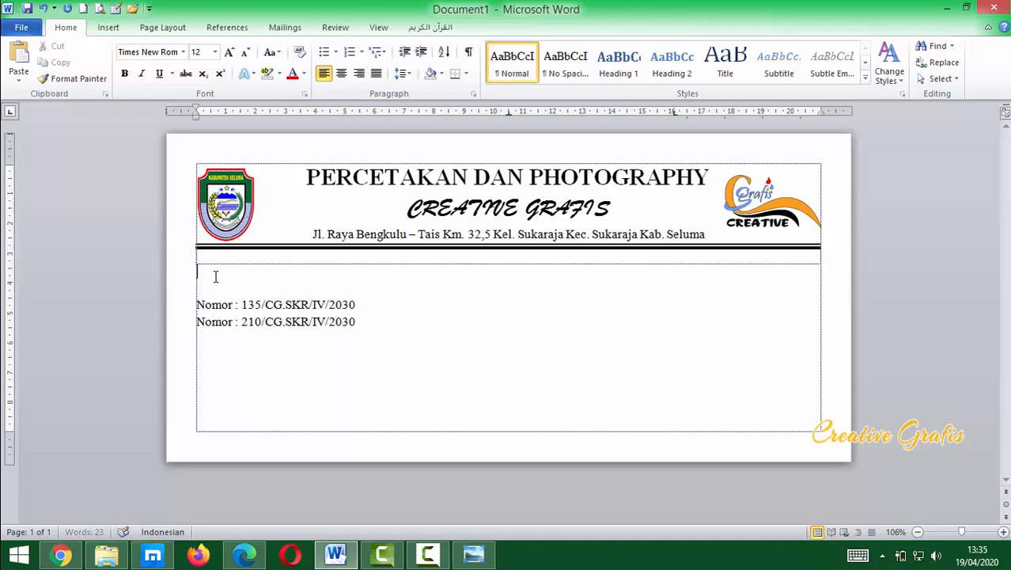
{"action": "left_click_drag", "start_coordinate": [197, 303], "coordinate": [377, 326]}
{"action": "key", "text": "ctrl+c"}
{"action": "key", "text": "BackSpace"}
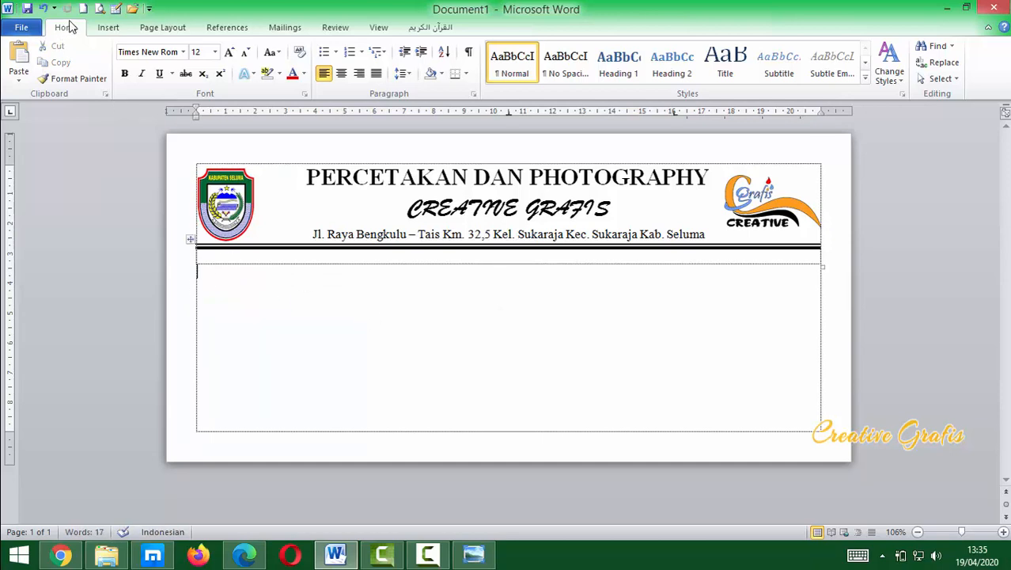
Insert a table with two columns and one row, one blank line below the letterhead's rule table.
{"action": "left_click", "coordinate": [106, 30]}
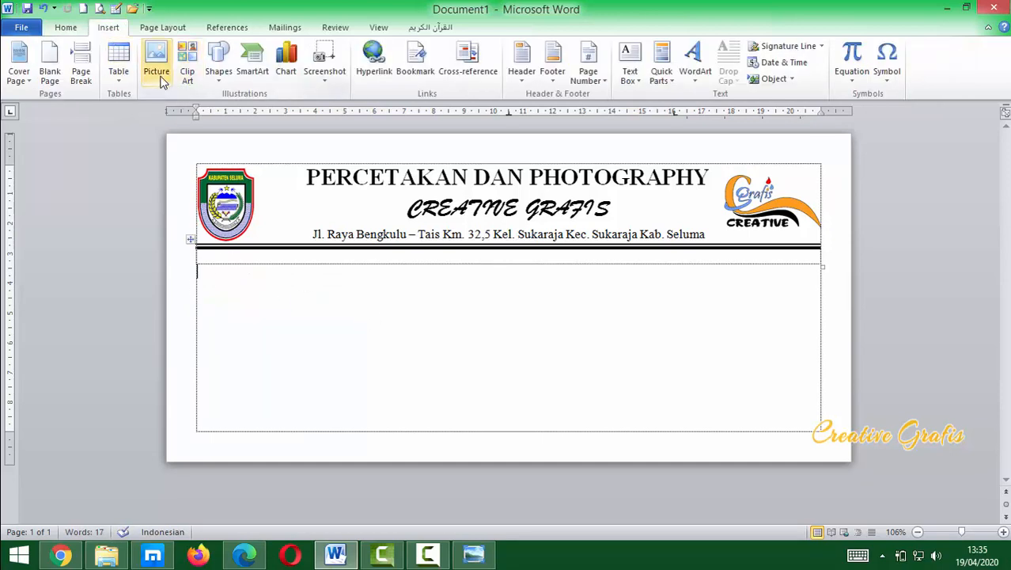
{"action": "left_click", "coordinate": [117, 79]}
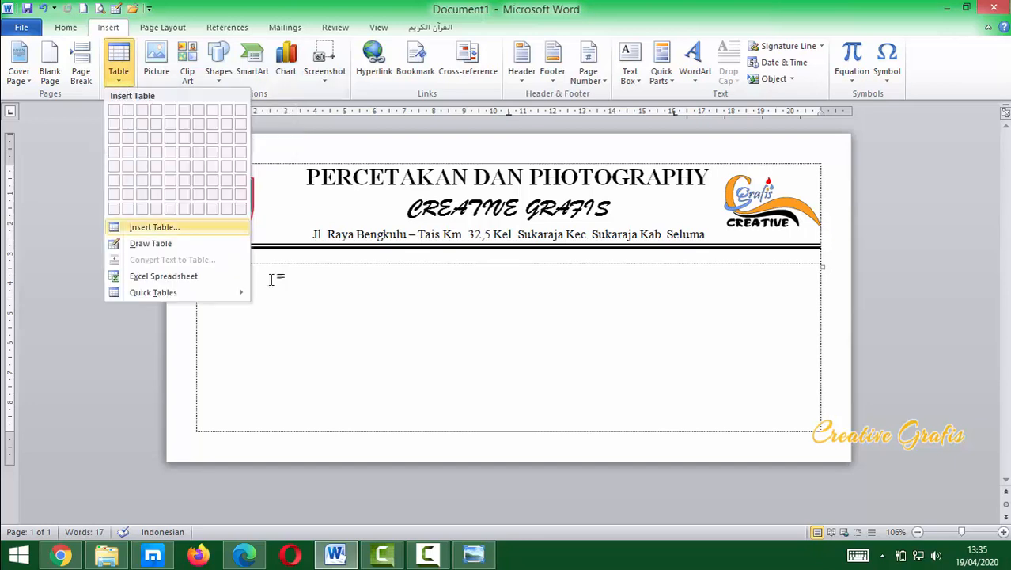
{"action": "left_click", "coordinate": [237, 287]}
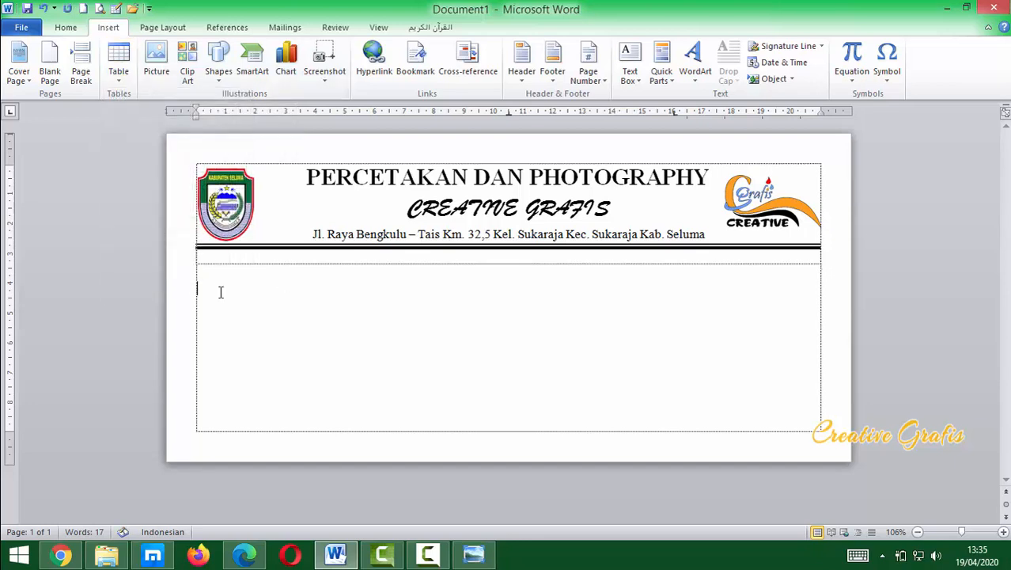
{"action": "left_click", "coordinate": [118, 69]}
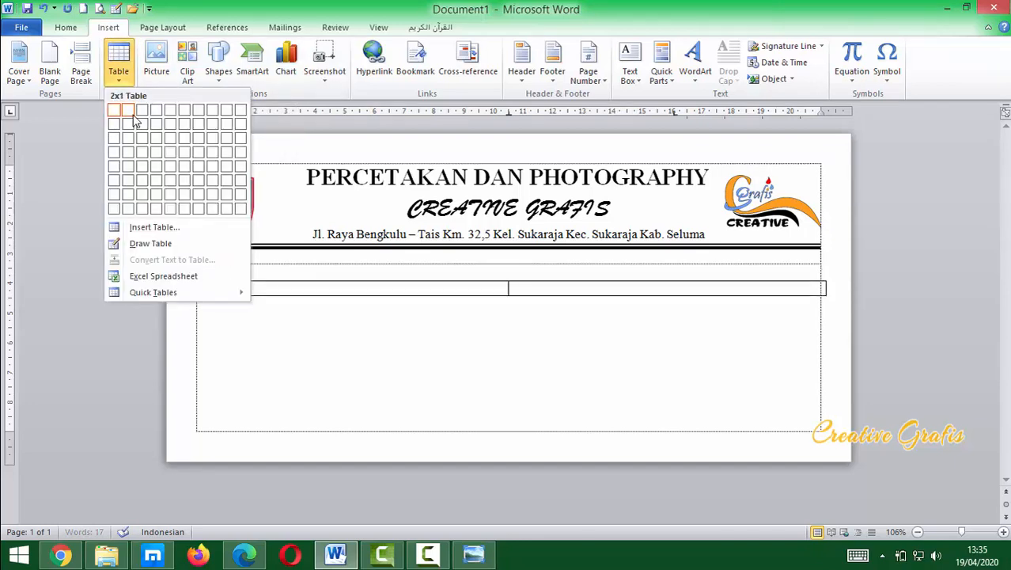
{"action": "left_click", "coordinate": [129, 112]}
Remove all borders from the two-column table and paste the copied reference lines into its left cell.
{"action": "left_click_drag", "start_coordinate": [523, 291], "coordinate": [433, 292]}
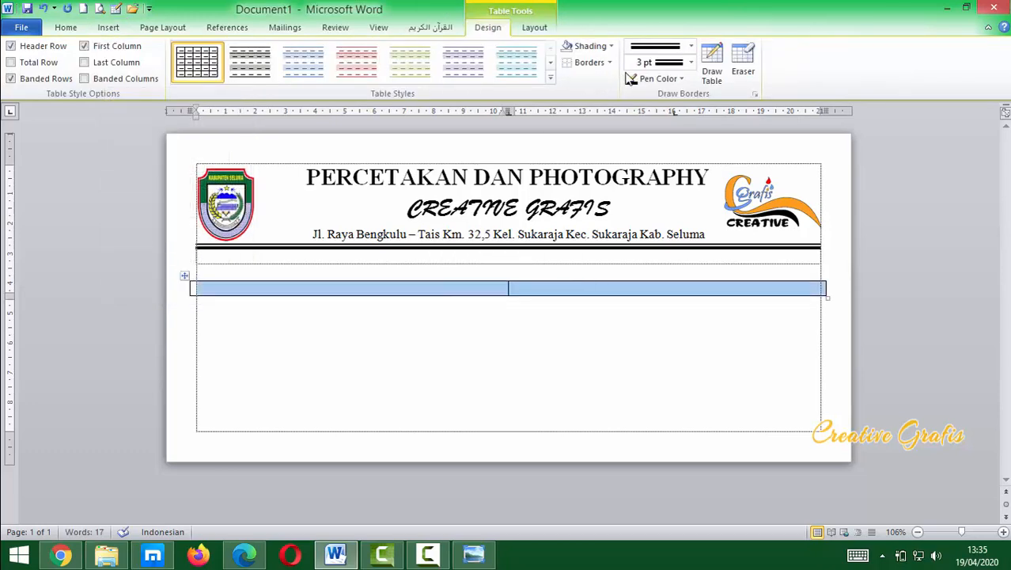
{"action": "left_click", "coordinate": [584, 63]}
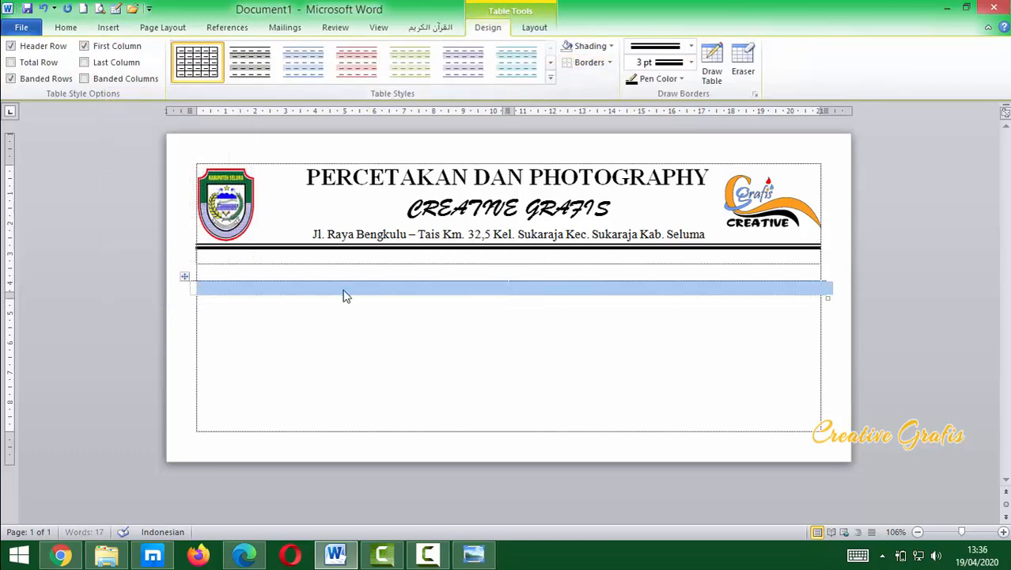
{"action": "left_click", "coordinate": [257, 287]}
{"action": "key", "text": "ctrl+v"}
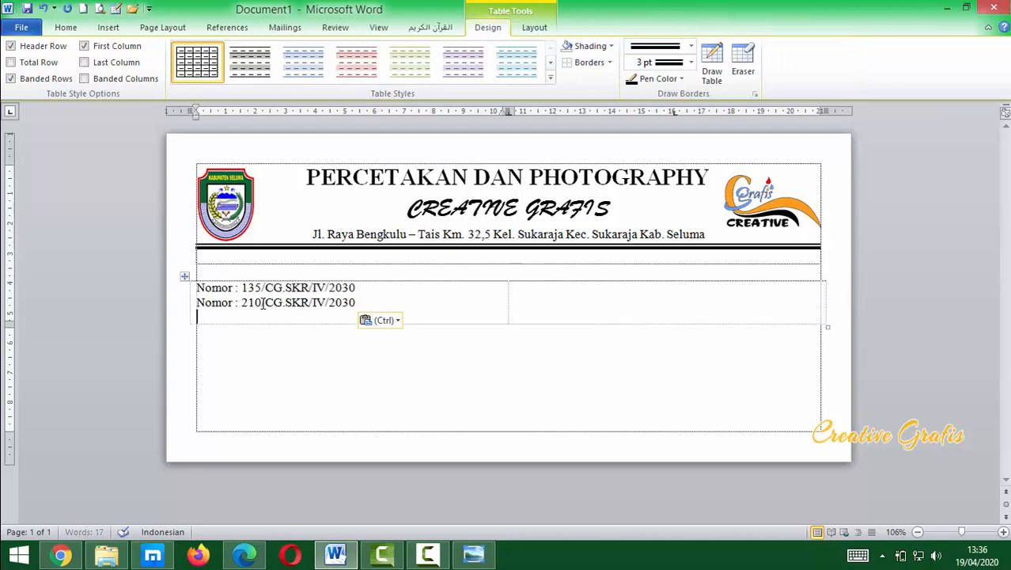
Enter "Kepada Yth" in the right cell of the two-column table.
{"action": "left_click", "coordinate": [576, 305]}
{"action": "type", "text": "KEPOAD"}
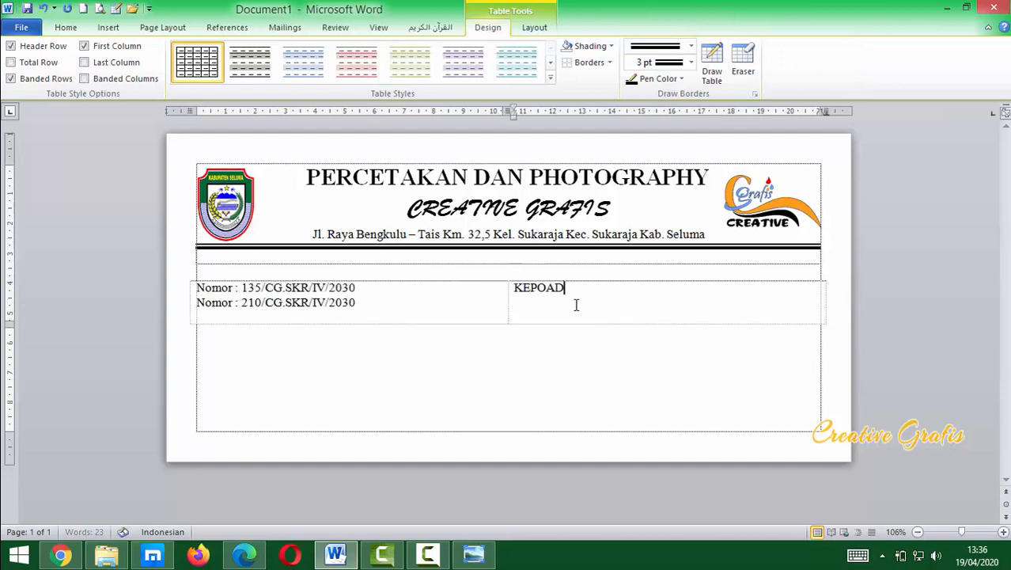
{"action": "key", "text": "BackSpace"}
{"action": "key", "text": "BackSpace"}
{"action": "key", "text": "BackSpace"}
{"action": "type", "text": "ea"}
{"action": "key", "text": "BackSpace"}
{"action": "type", "text": "pala"}
{"action": "key", "text": "BackSpace"}
{"action": "key", "text": "BackSpace"}
{"action": "key", "text": "BackSpace"}
{"action": "key", "text": "BackSpace"}
{"action": "type", "text": "a"}
{"action": "key", "text": "BackSpace"}
{"action": "type", "text": "pada Yth"}
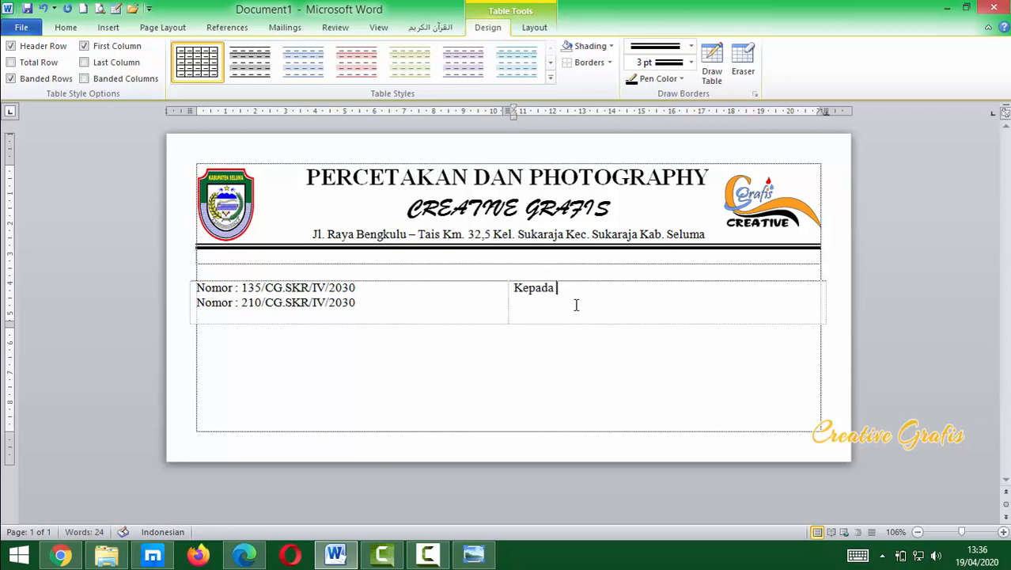
Delete the empty line below the second reference number in the left cell.
{"action": "left_click", "coordinate": [360, 301]}
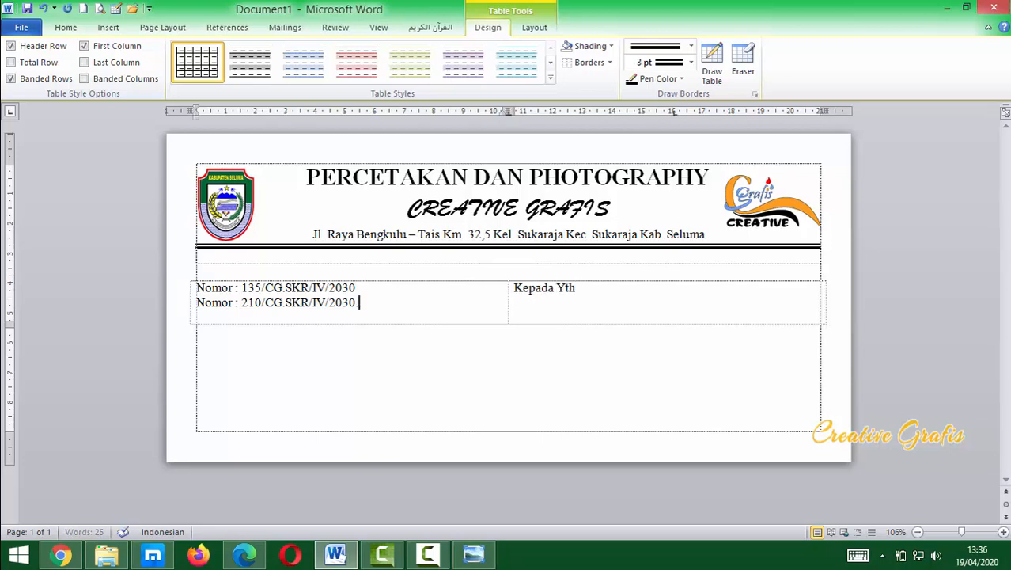
{"action": "left_click_drag", "start_coordinate": [361, 301], "coordinate": [379, 323]}
{"action": "key", "text": "Delete"}
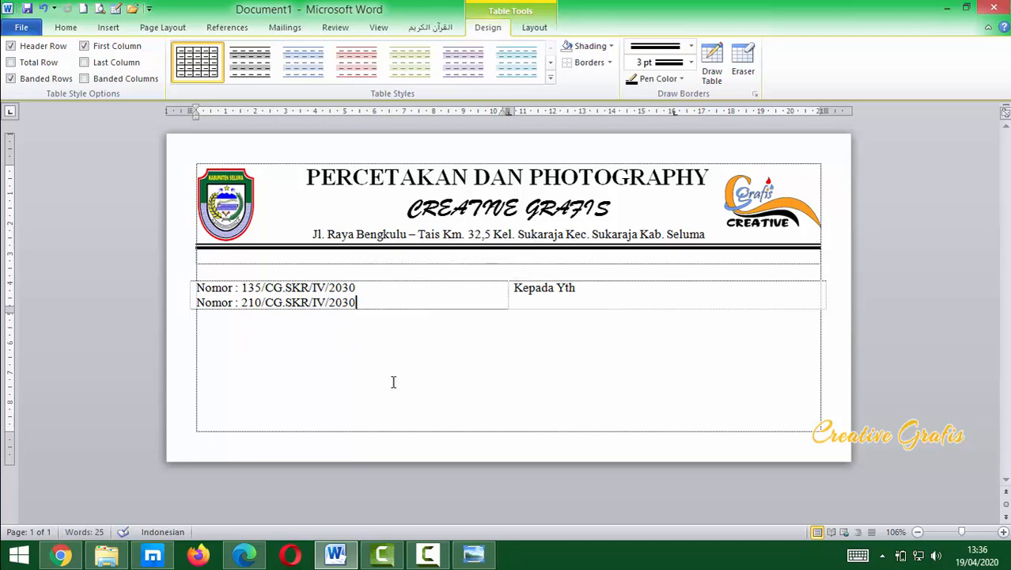
End the "Kepada Yth" line with a colon.
{"action": "left_click", "coordinate": [602, 300]}
{"action": "type", "text": "."}
{"action": "left_click", "coordinate": [614, 345]}
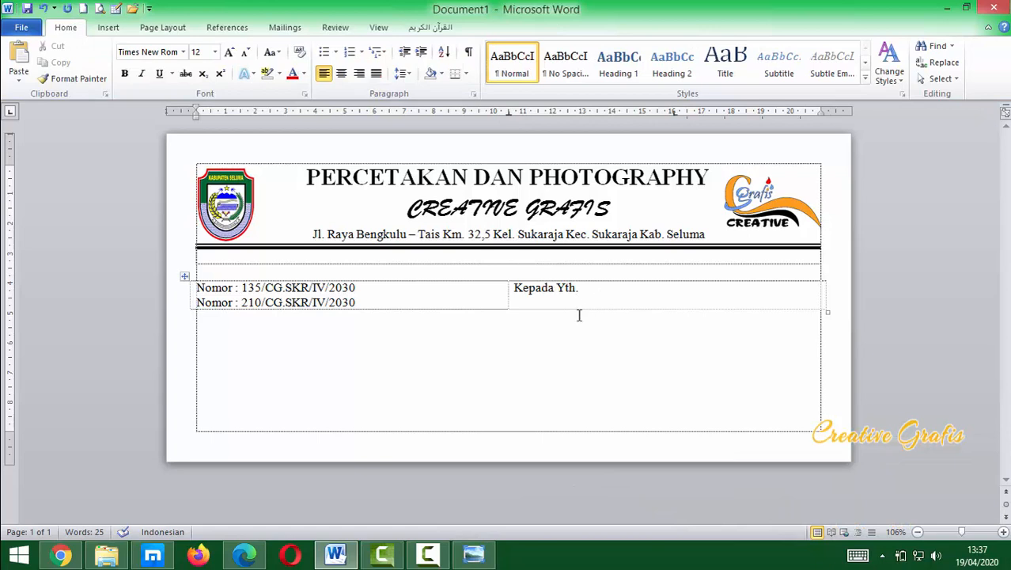
{"action": "left_click", "coordinate": [587, 289]}
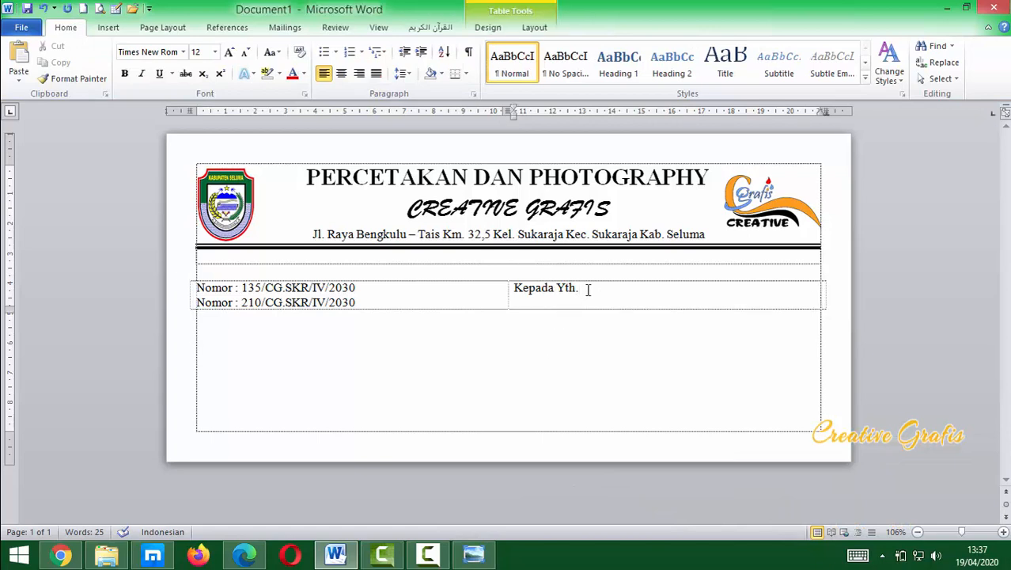
{"action": "key", "text": "BackSpace"}
{"action": "key", "text": "BackSpace"}
{"action": "type", "text": ":"}
Add the recipient line "Kepala Dinas Ketenagakerjaan Kab. Seluma" below "Kepada Yth :".
{"action": "key", "text": "Return"}
{"action": "type", "text": "Bapak Kepala d"}
{"action": "key", "text": "BackSpace"}
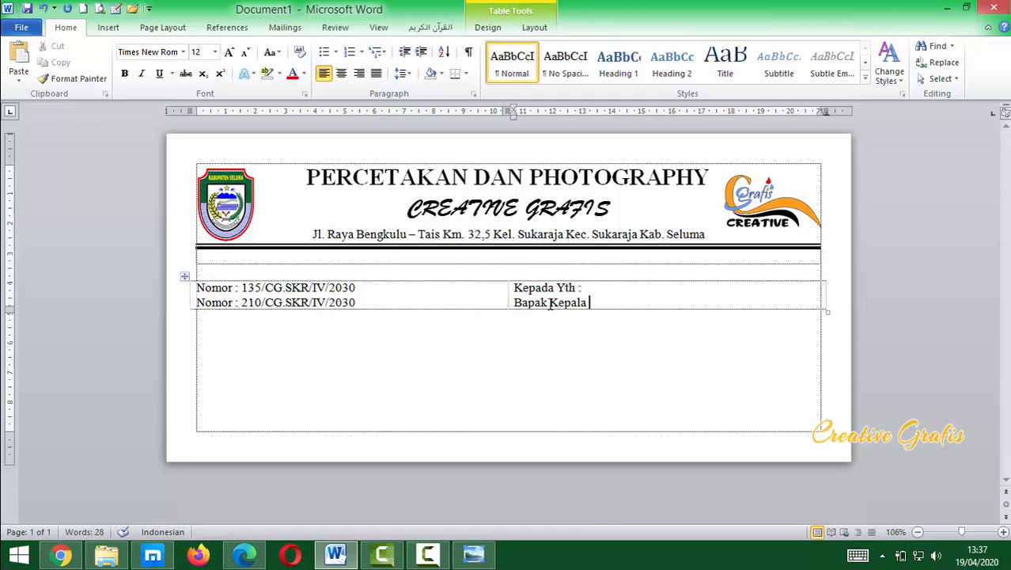
{"action": "left_click_drag", "start_coordinate": [549, 302], "coordinate": [511, 306]}
{"action": "key", "text": "BackSpace"}
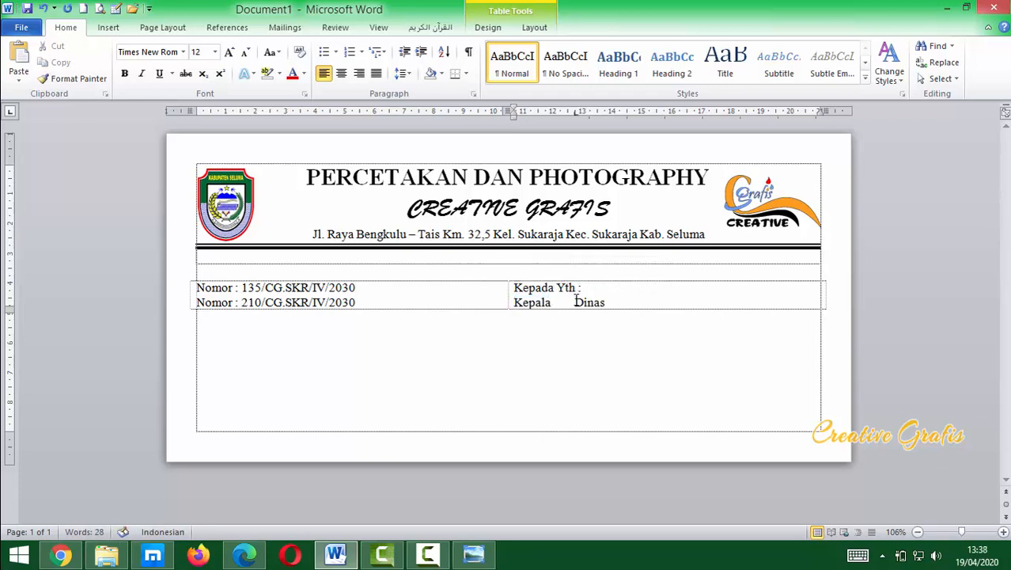
{"action": "key", "text": "BackSpace"}
{"action": "key", "text": "BackSpace"}
{"action": "key", "text": "BackSpace"}
{"action": "key", "text": "BackSpace"}
{"action": "key", "text": "BackSpace"}
{"action": "key", "text": "BackSpace"}
{"action": "type", "text": "dinas"}
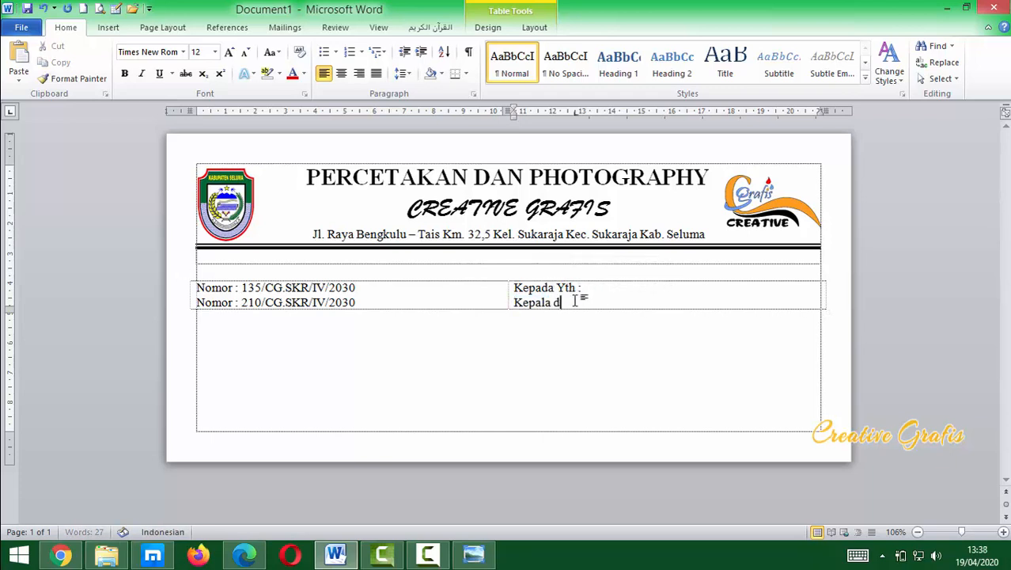
{"action": "key", "text": "BackSpace"}
{"action": "key", "text": "BackSpace"}
{"action": "key", "text": "BackSpace"}
{"action": "key", "text": "BackSpace"}
{"action": "key", "text": "BackSpace"}
{"action": "type", "text": "Dinas"}
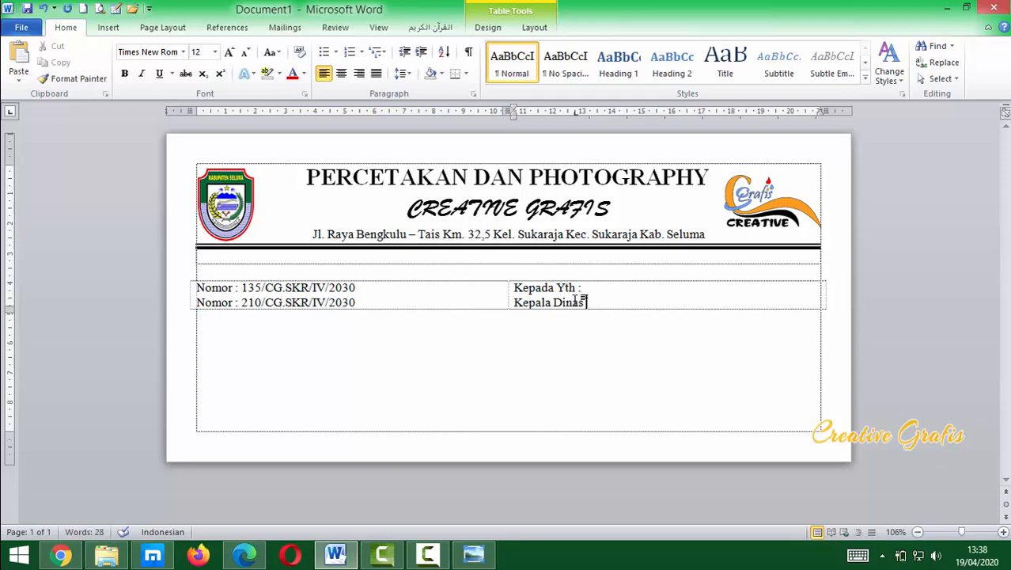
{"action": "type", "text": " Ketenaga"}
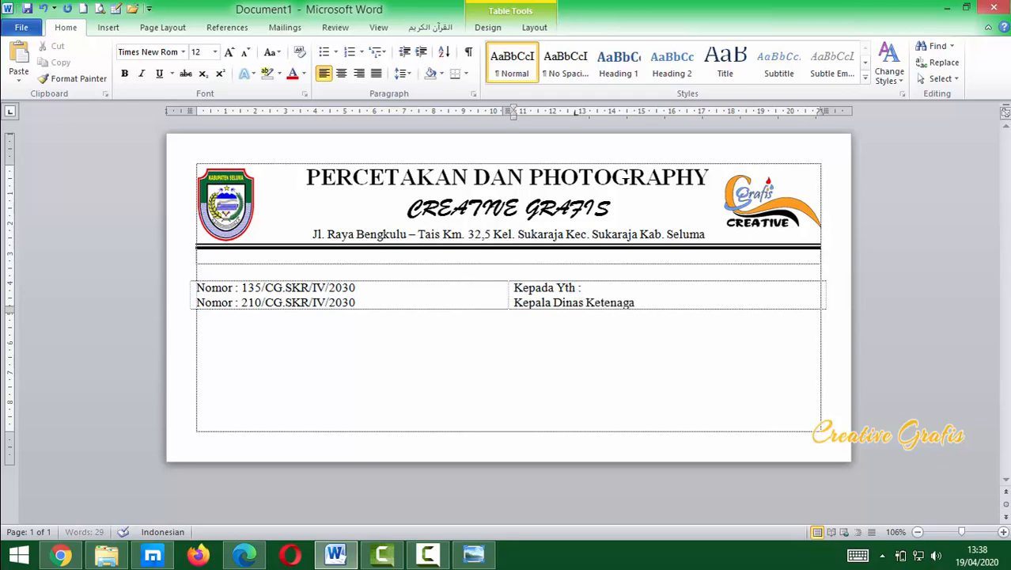
{"action": "type", "text": "kerjaan Kab"}
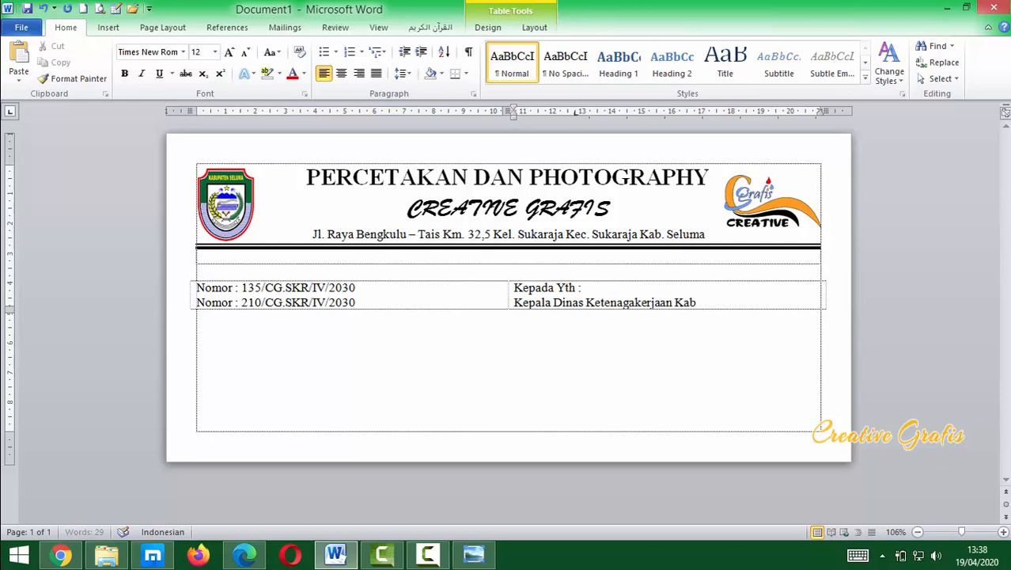
{"action": "type", "text": ". Seluma"}
Add the line "Di" and an indented line "Tais" below the recipient's title.
{"action": "key", "text": "Return"}
{"action": "type", "text": "Di"}
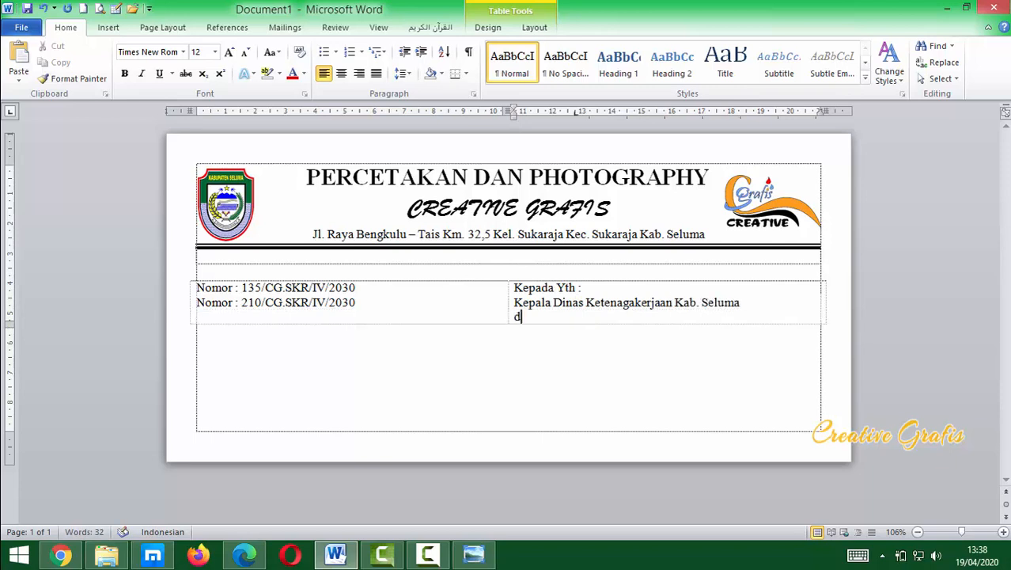
{"action": "key", "text": "Return"}
{"action": "type", "text": "Tais"}
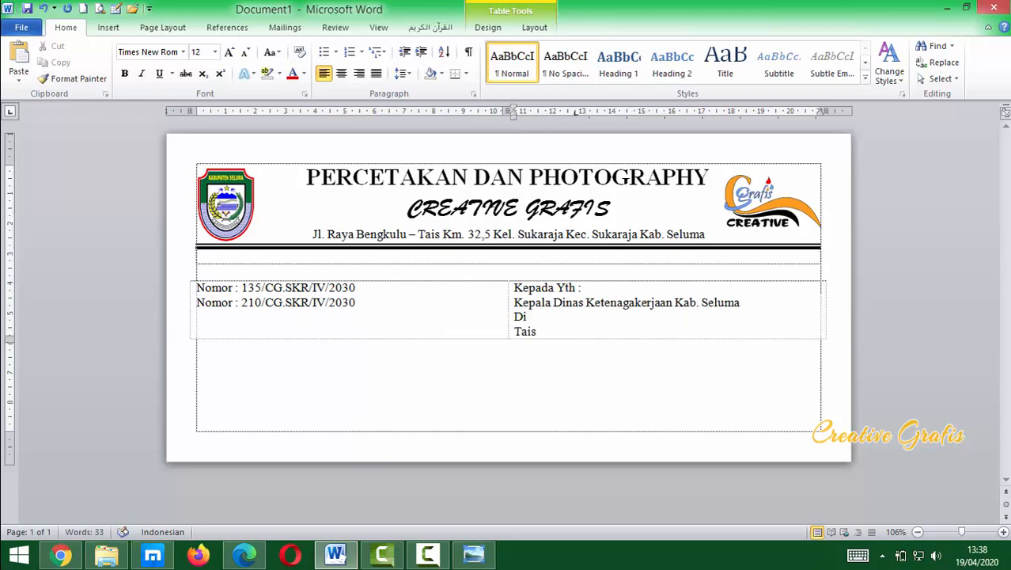
{"action": "left_click", "coordinate": [514, 332]}
{"action": "left_click", "coordinate": [514, 311]}
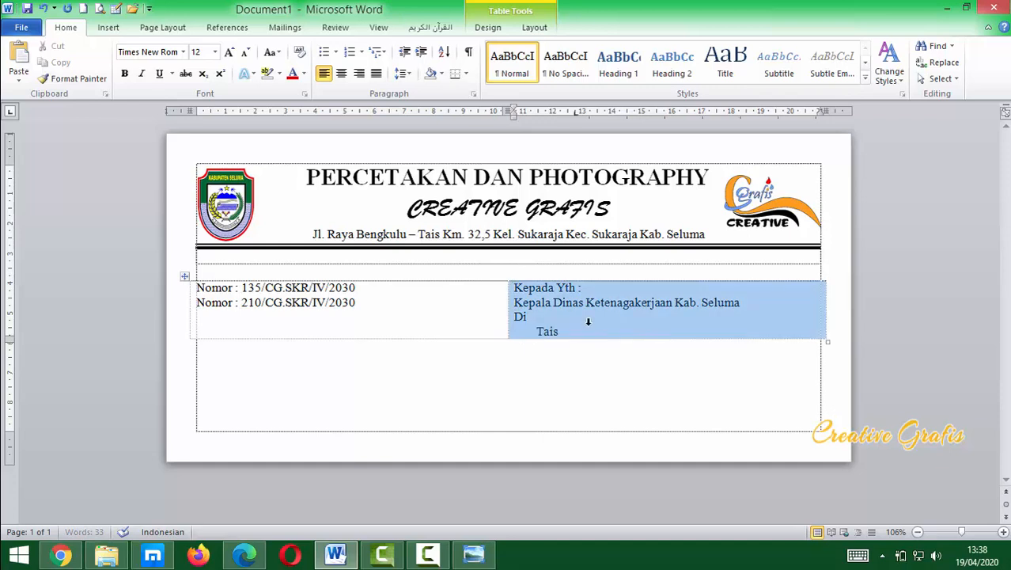
Format the recipient text in the right cell as Monotype Corsiva at 14 pt.
{"action": "left_click", "coordinate": [155, 52]}
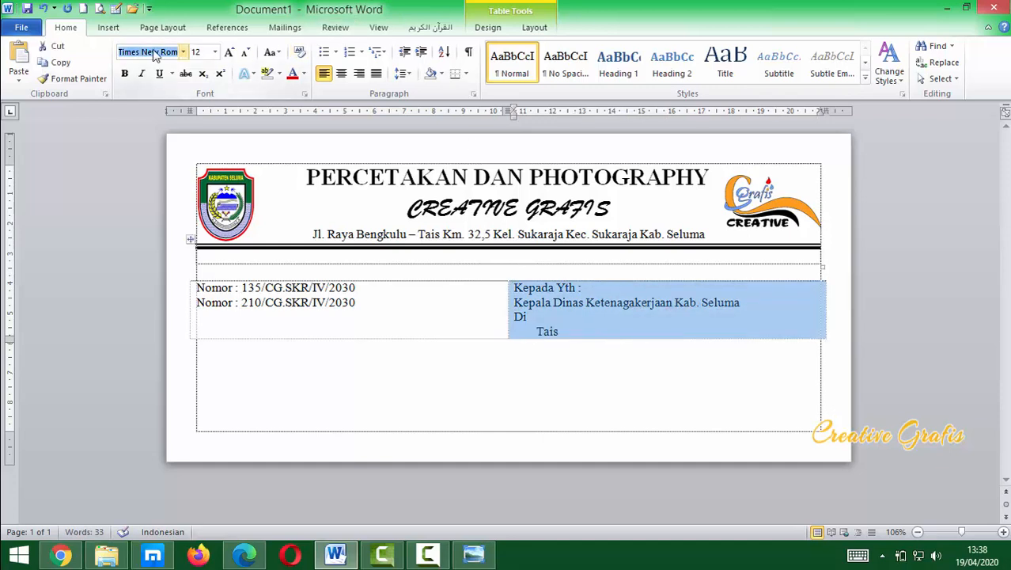
{"action": "type", "text": "Monotype Cors"}
{"action": "key", "text": "Return"}
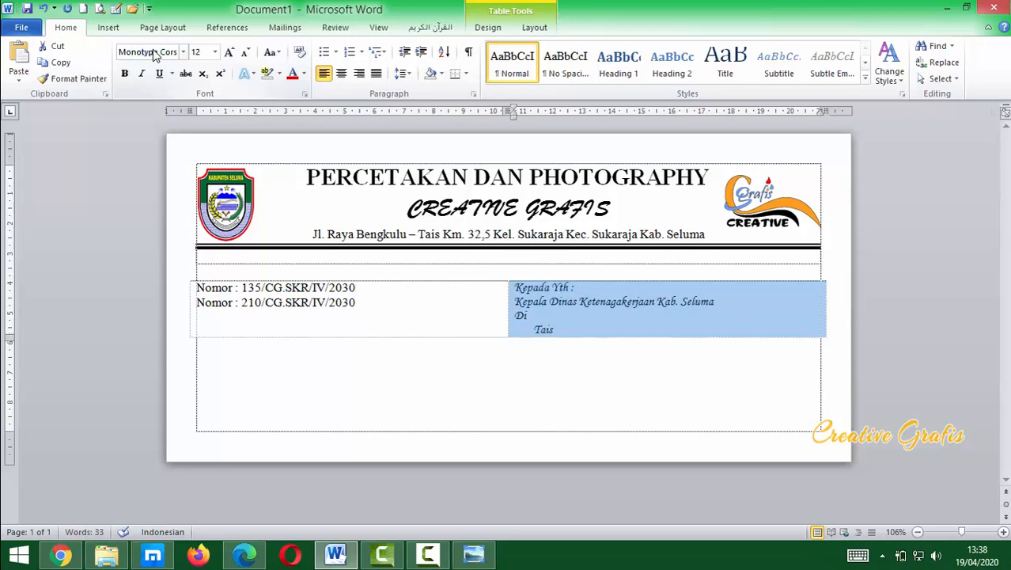
{"action": "left_click", "coordinate": [563, 329]}
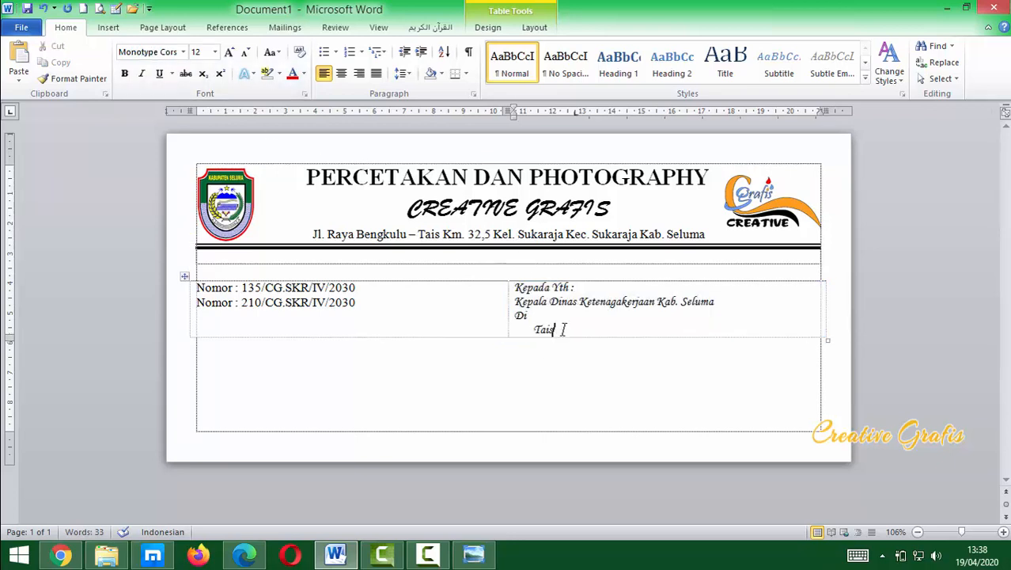
{"action": "left_click_drag", "start_coordinate": [563, 329], "coordinate": [512, 288]}
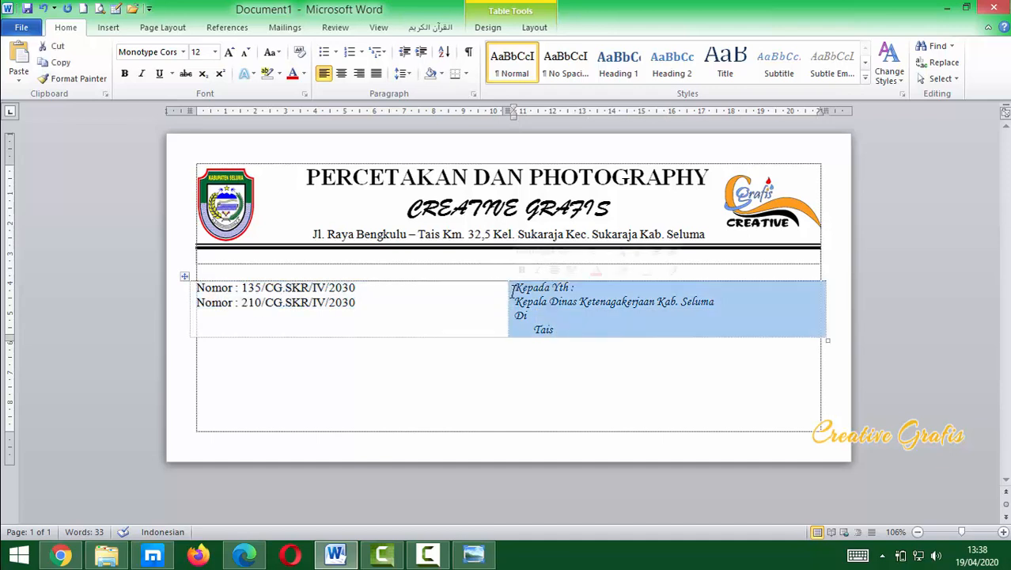
{"action": "key", "text": "ctrl+shift+period"}
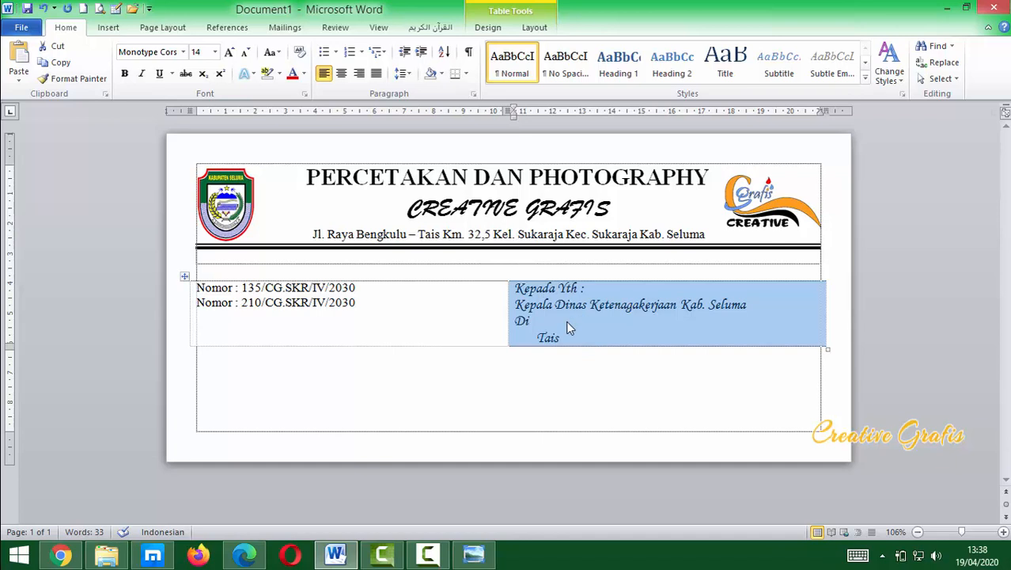
{"action": "left_click", "coordinate": [319, 301]}
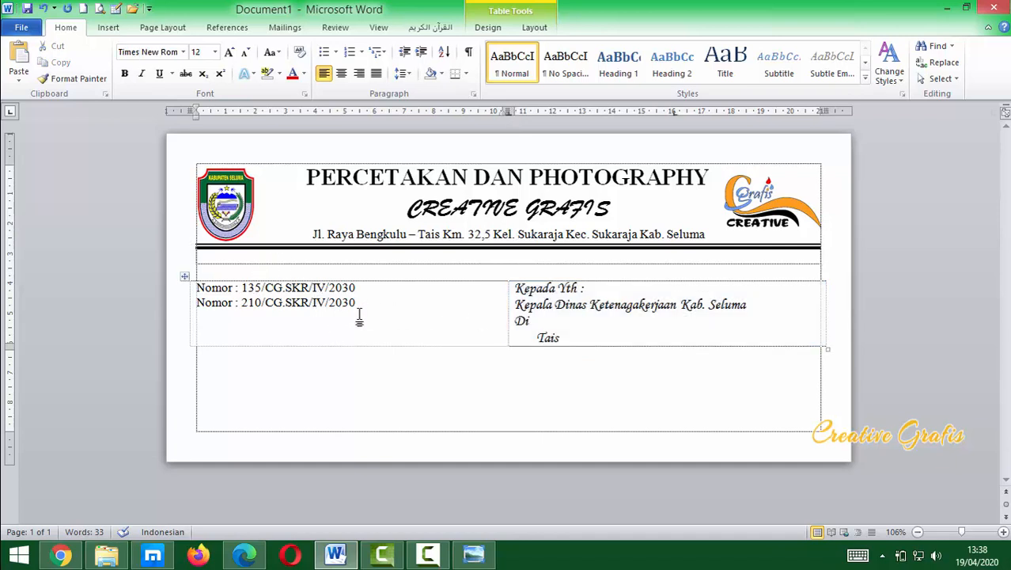
{"action": "left_click_drag", "start_coordinate": [350, 316], "coordinate": [693, 314]}
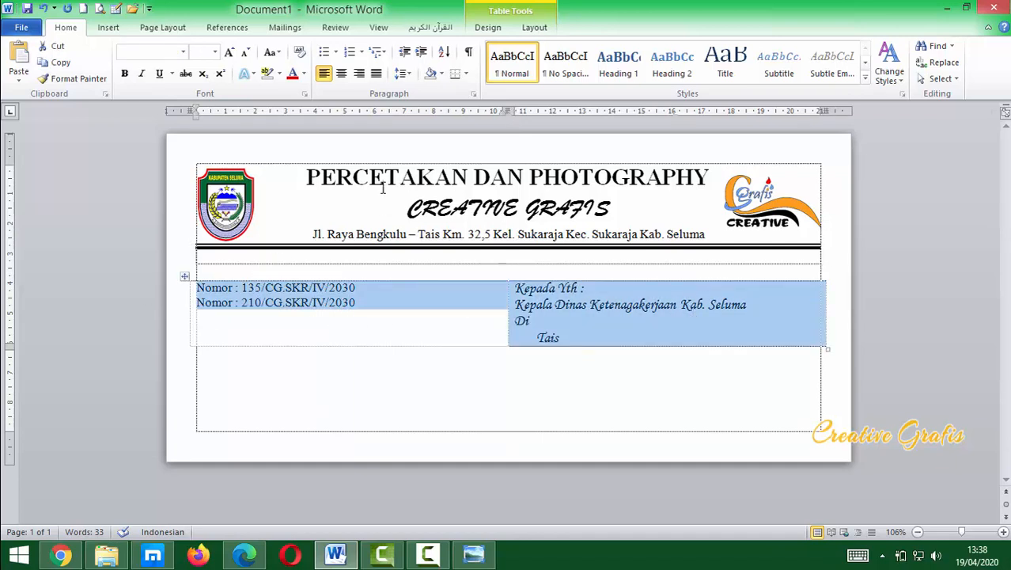
{"action": "left_click", "coordinate": [181, 32]}
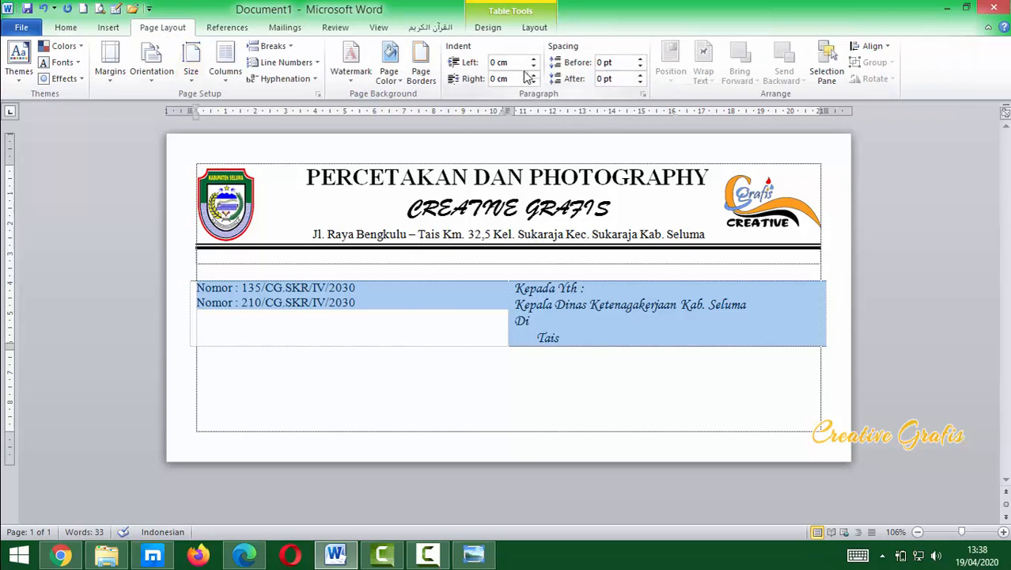
{"action": "left_click", "coordinate": [551, 280]}
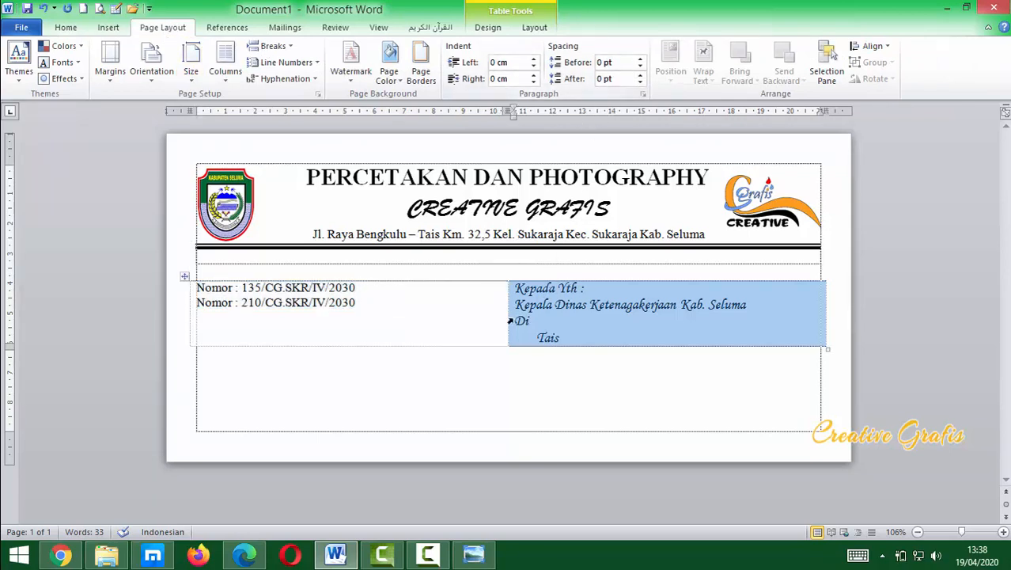
Set the line spacing of the recipient text in the table's right cell to 1,15.
{"action": "left_click", "coordinate": [538, 336]}
{"action": "left_click_drag", "start_coordinate": [515, 288], "coordinate": [580, 336]}
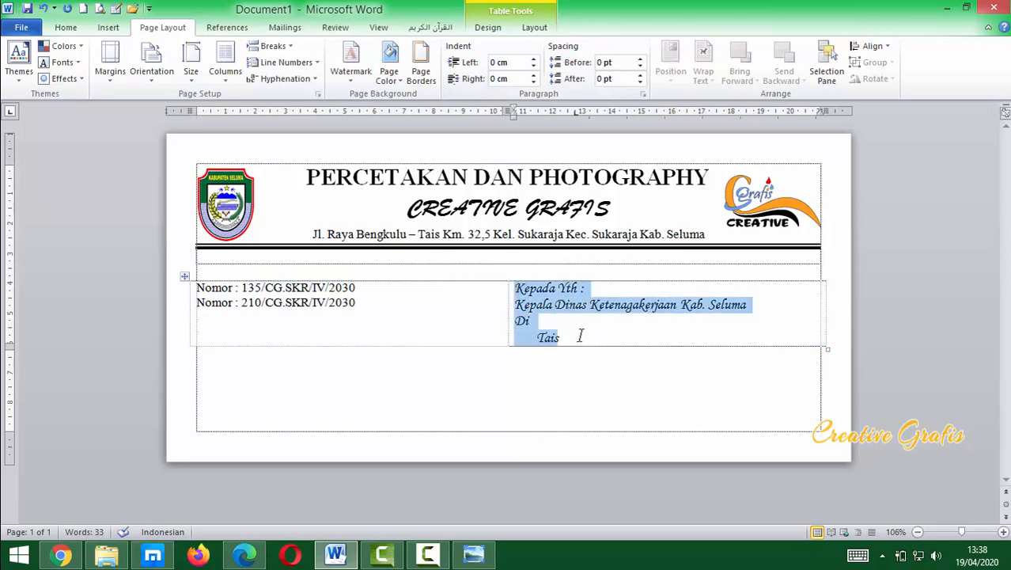
{"action": "left_click", "coordinate": [65, 27]}
{"action": "left_click", "coordinate": [402, 73]}
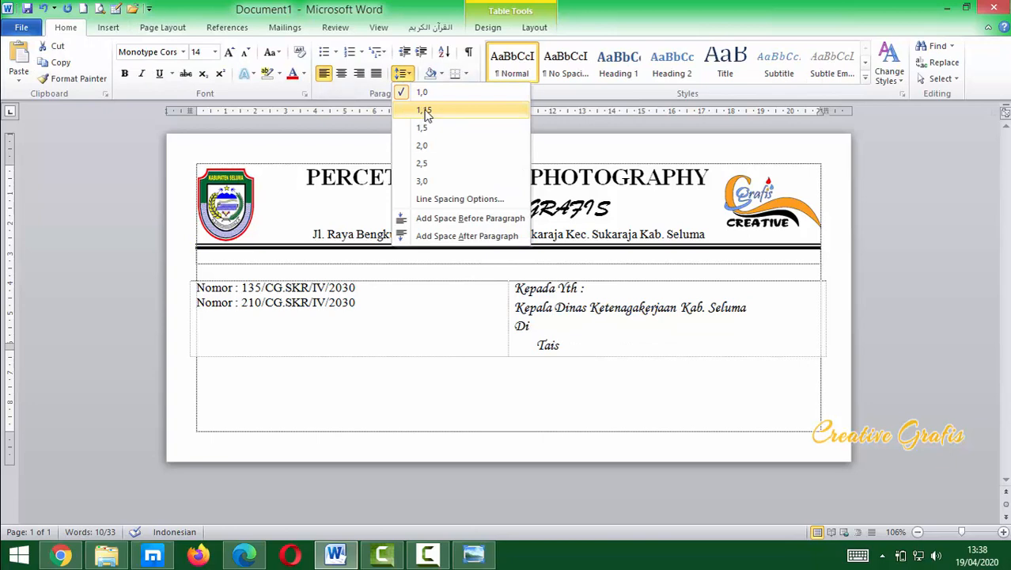
{"action": "left_click", "coordinate": [425, 111]}
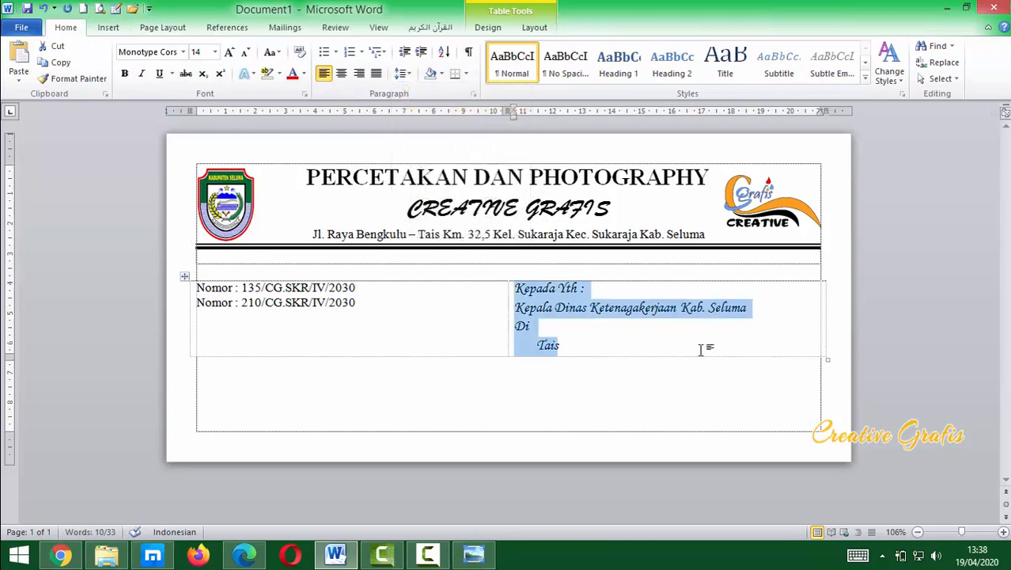
{"action": "left_click", "coordinate": [547, 407]}
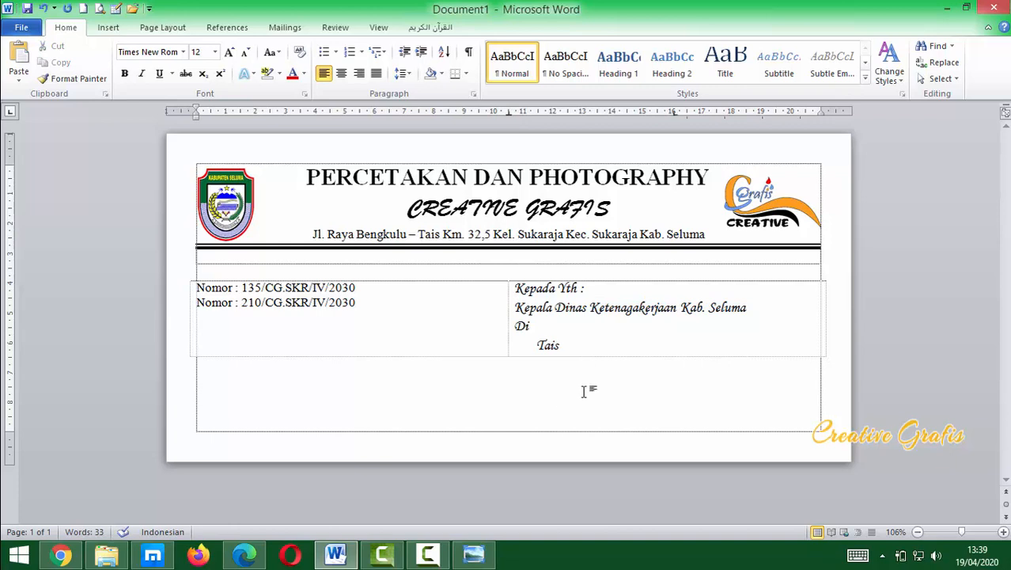
Remove the blank line between the letterhead's double rule and the address table.
{"action": "left_click", "coordinate": [411, 325]}
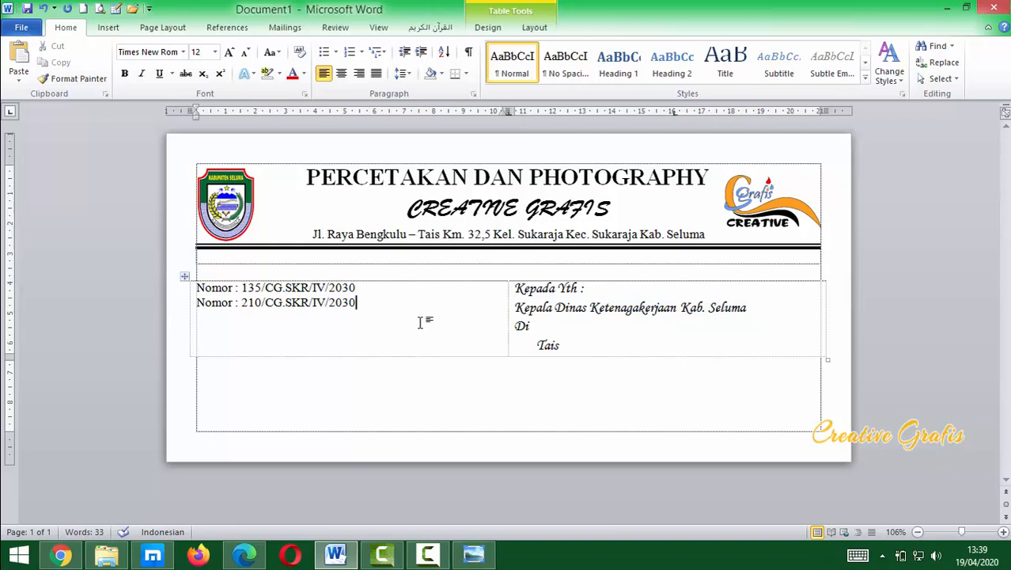
{"action": "left_click", "coordinate": [443, 271]}
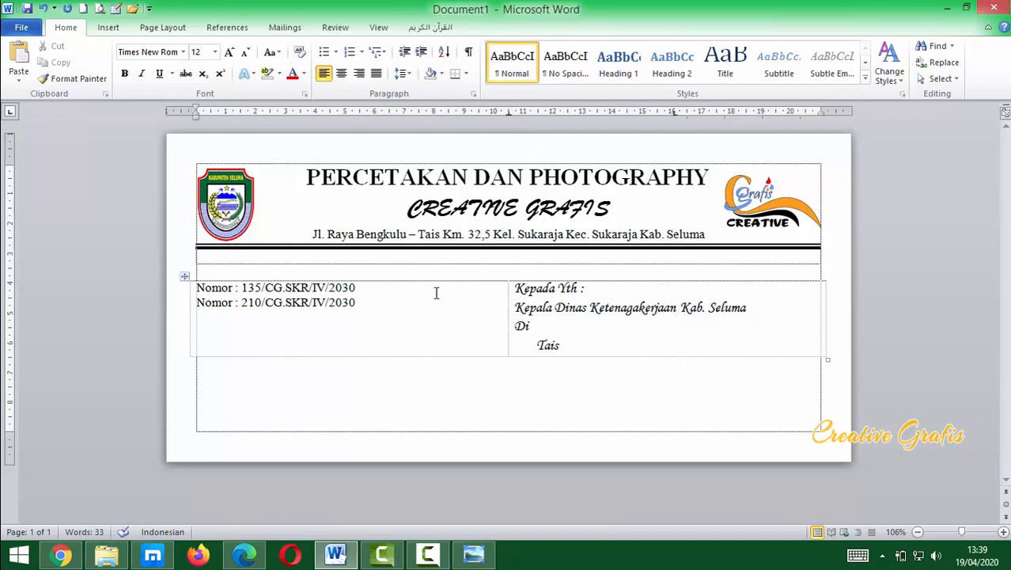
{"action": "key", "text": "Delete"}
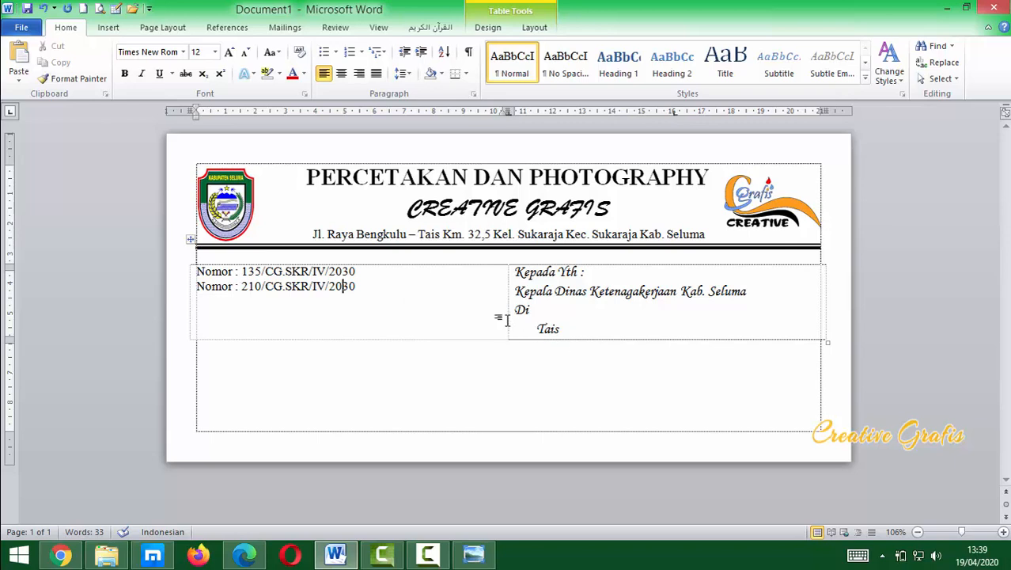
Shift the address table's column divider slightly left and align the table's right edge with the page margin.
{"action": "left_click_drag", "start_coordinate": [507, 320], "coordinate": [482, 330]}
{"action": "left_click", "coordinate": [600, 326]}
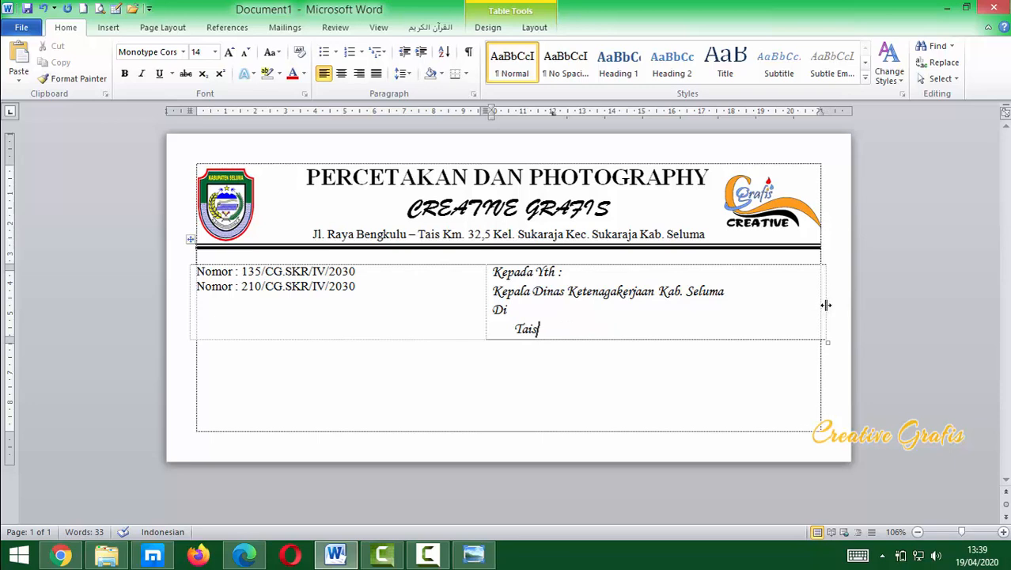
{"action": "left_click_drag", "start_coordinate": [826, 305], "coordinate": [821, 305]}
{"action": "left_click", "coordinate": [676, 362]}
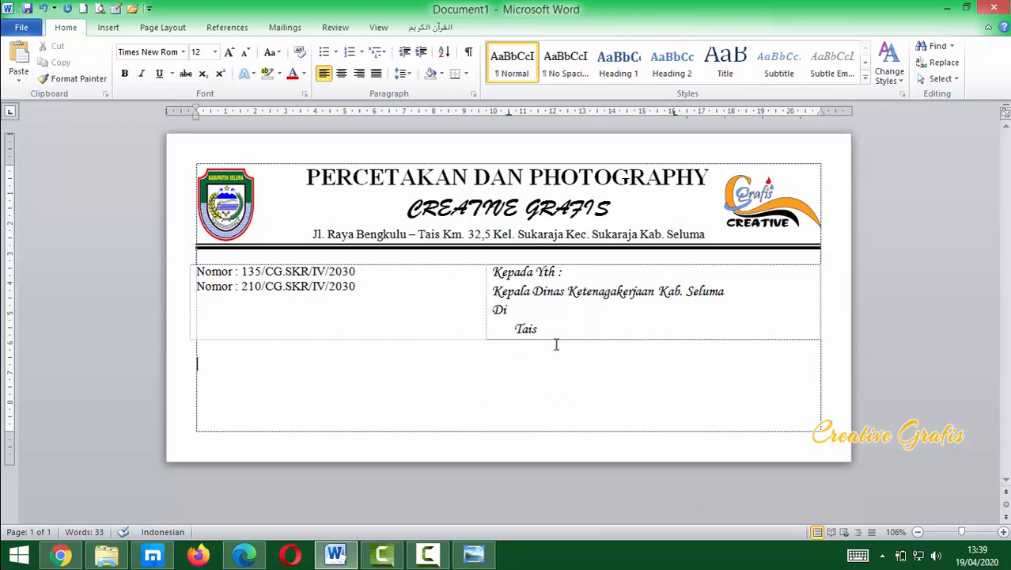
Switch to Windows Photo Viewer to check the printer picture showing how the envelope is loaded, and return to Word.
{"action": "left_click", "coordinate": [473, 554]}
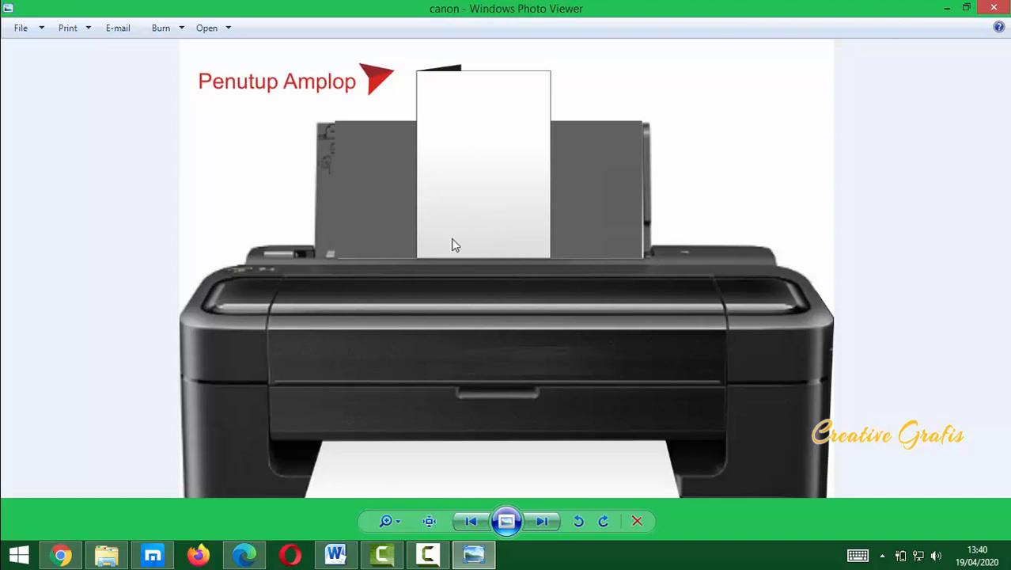
{"action": "left_click", "coordinate": [335, 554]}
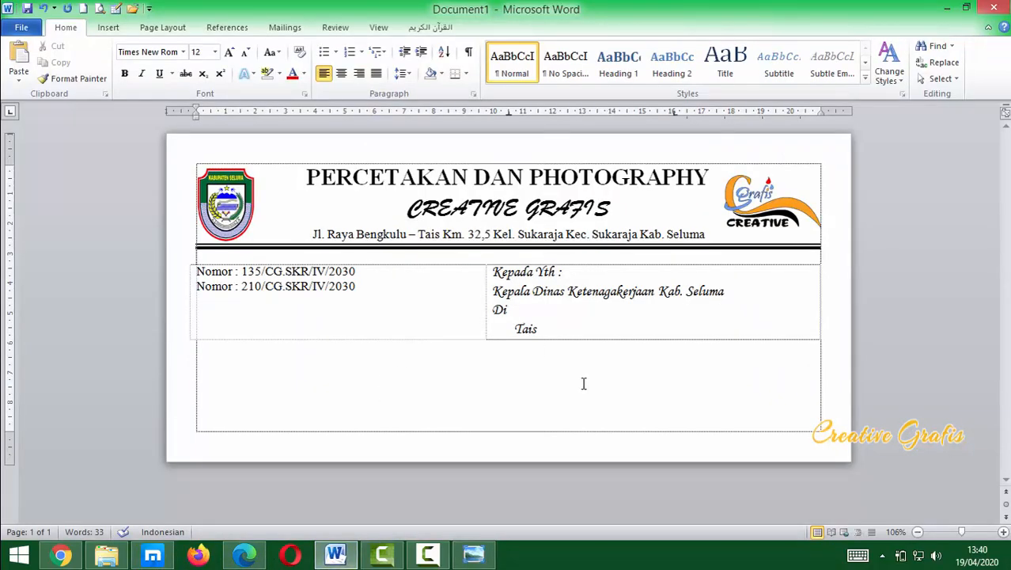
Open the Canon MP280 printer properties from the print settings and set the page size to DL Amplop, keeping the current media type.
{"action": "key", "text": "ctrl+p"}
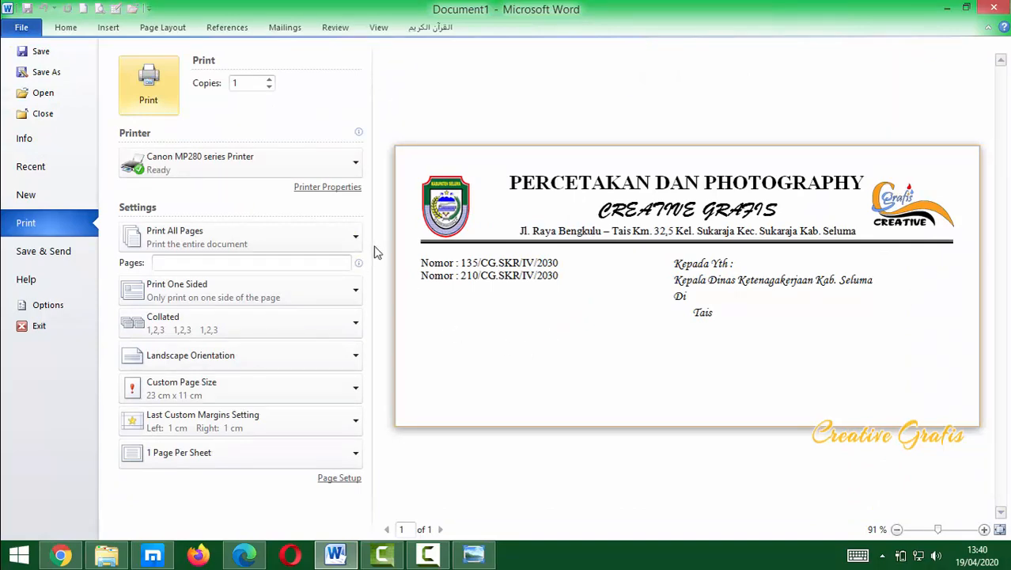
{"action": "left_click", "coordinate": [329, 188]}
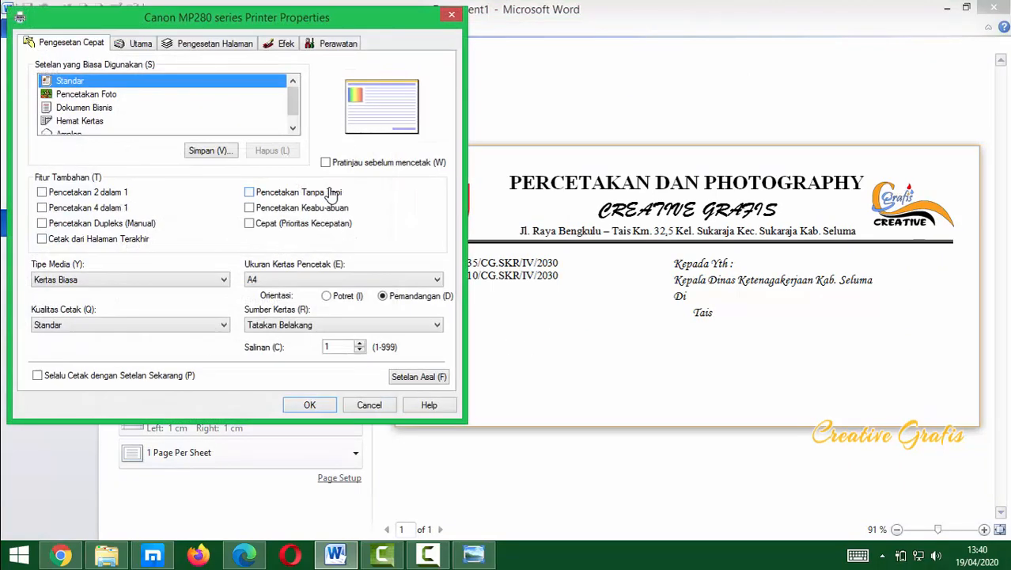
{"action": "left_click_drag", "start_coordinate": [281, 21], "coordinate": [460, 16]}
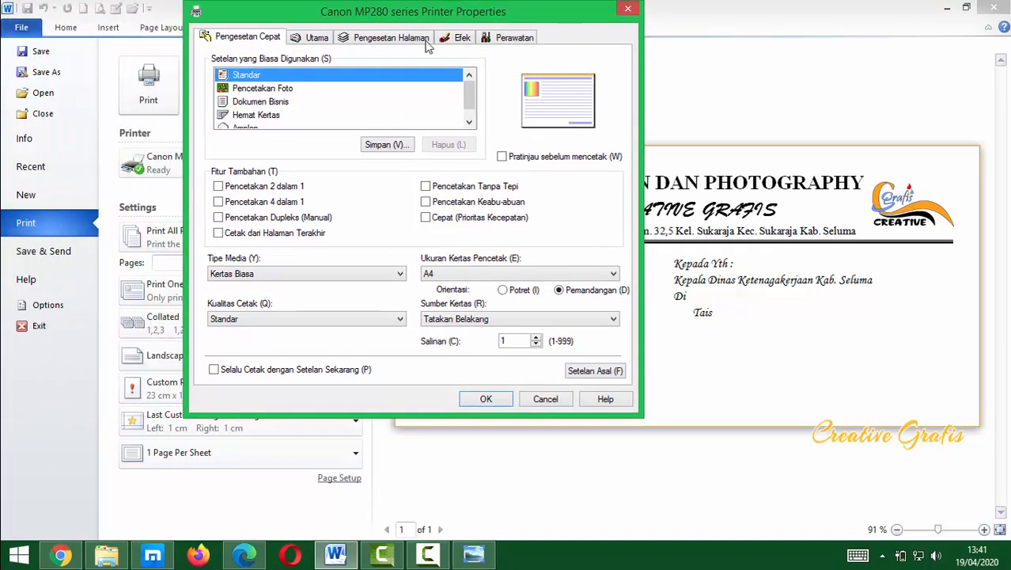
{"action": "left_click", "coordinate": [316, 37]}
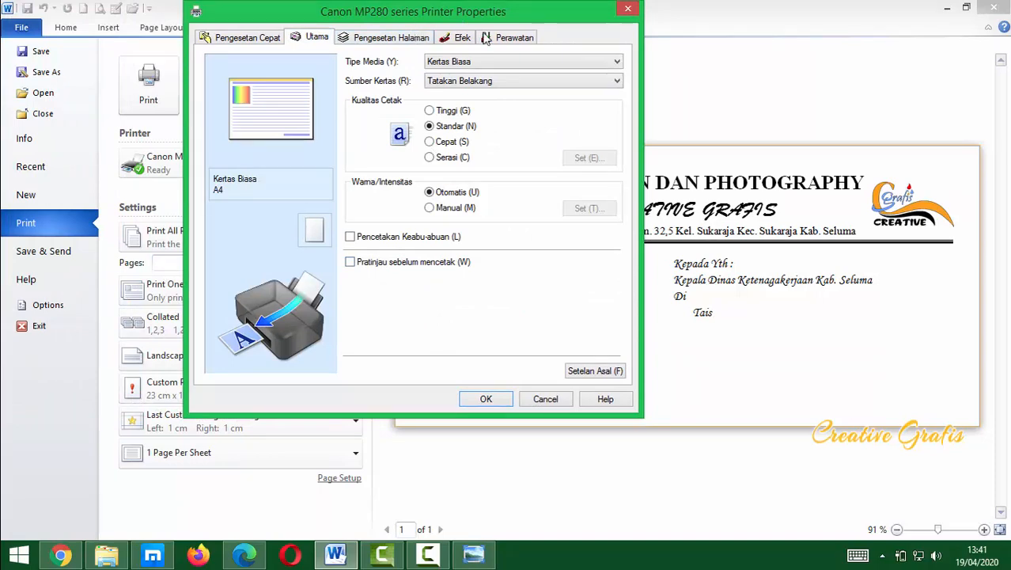
{"action": "left_click", "coordinate": [389, 39]}
{"action": "left_click", "coordinate": [552, 64]}
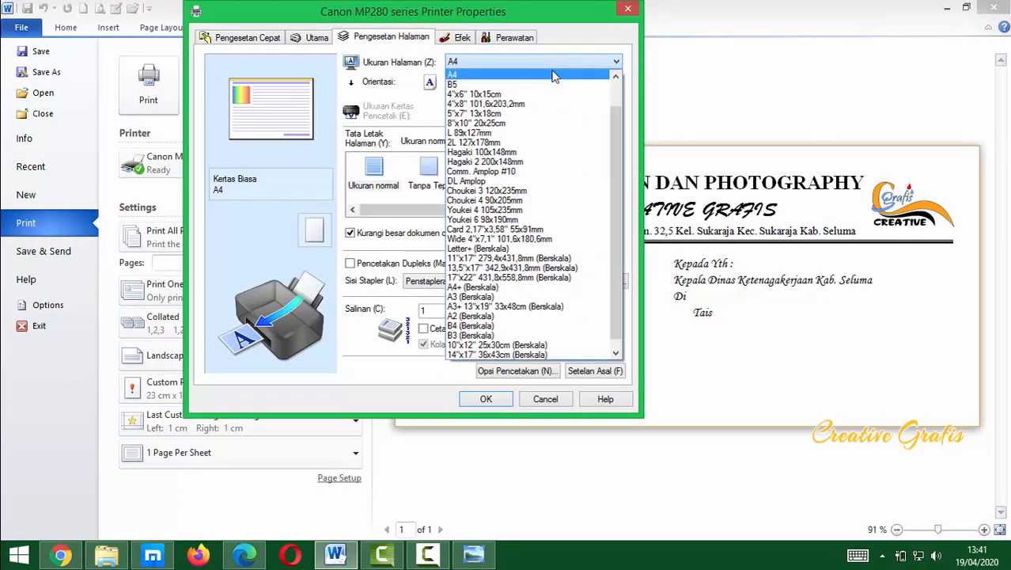
{"action": "left_click", "coordinate": [474, 183]}
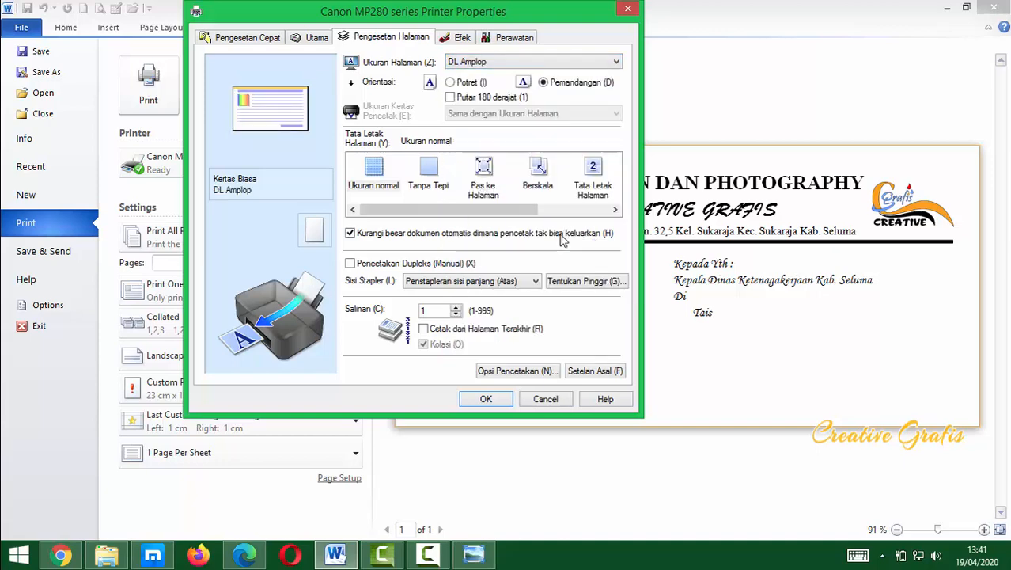
{"action": "left_click", "coordinate": [487, 400]}
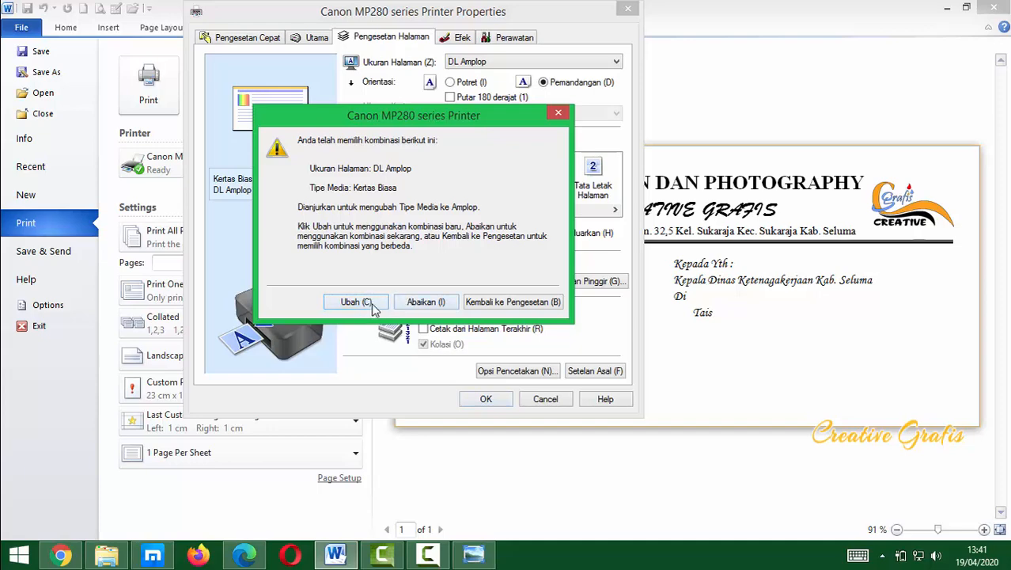
{"action": "left_click", "coordinate": [427, 303]}
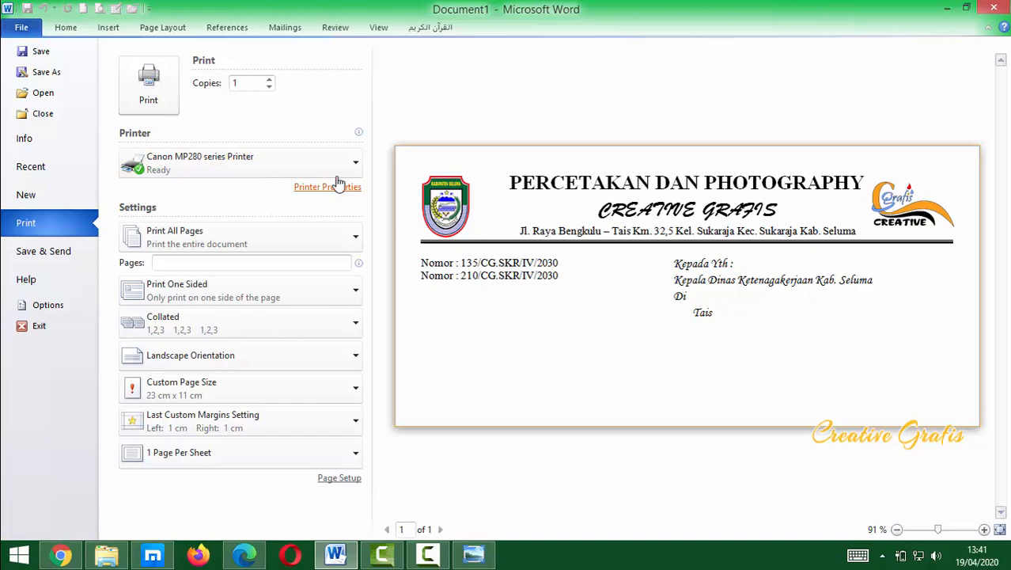
Define a custom paper size 230 mm wide and 110 mm high in the printer properties.
{"action": "left_click", "coordinate": [337, 187]}
{"action": "left_click_drag", "start_coordinate": [266, 24], "coordinate": [336, 24]}
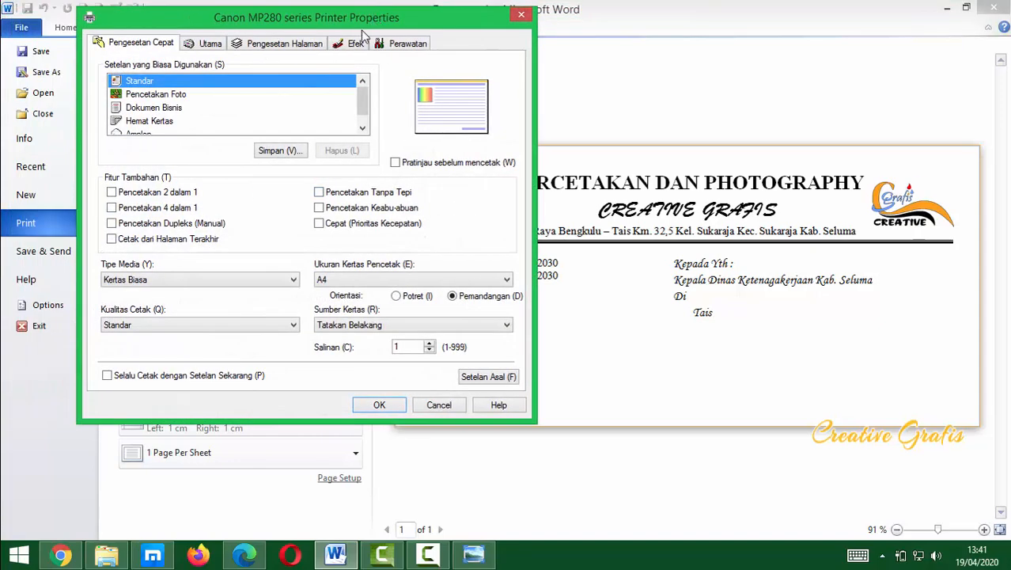
{"action": "left_click", "coordinate": [281, 43]}
{"action": "left_click", "coordinate": [428, 68]}
{"action": "scroll", "coordinate": [396, 300], "scroll_direction": "down", "scroll_amount": 1}
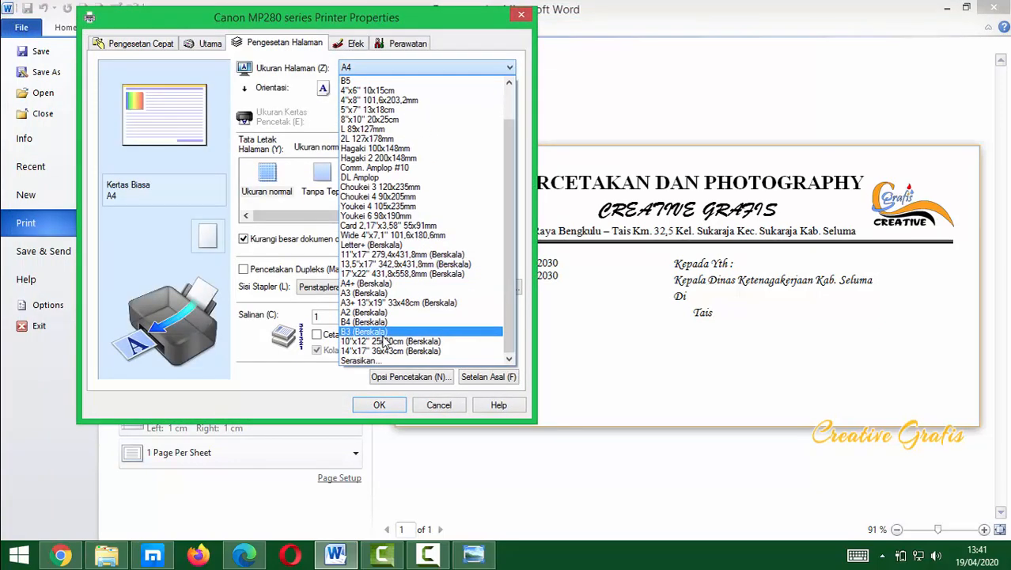
{"action": "left_click", "coordinate": [373, 358]}
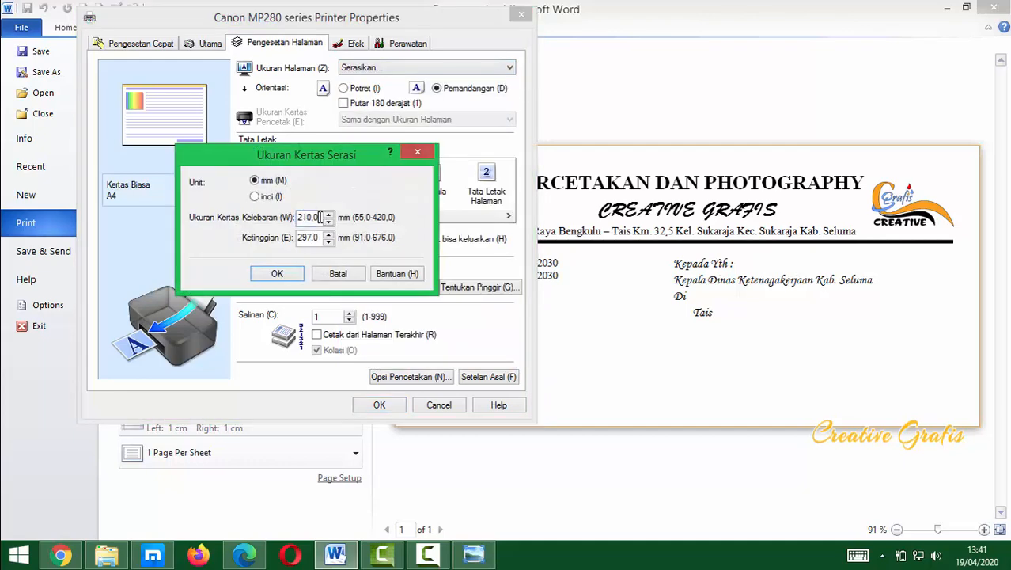
{"action": "left_click_drag", "start_coordinate": [318, 218], "coordinate": [284, 223]}
{"action": "type", "text": "230"}
{"action": "left_click_drag", "start_coordinate": [325, 237], "coordinate": [295, 242]}
{"action": "type", "text": "118"}
{"action": "left_click", "coordinate": [277, 273]}
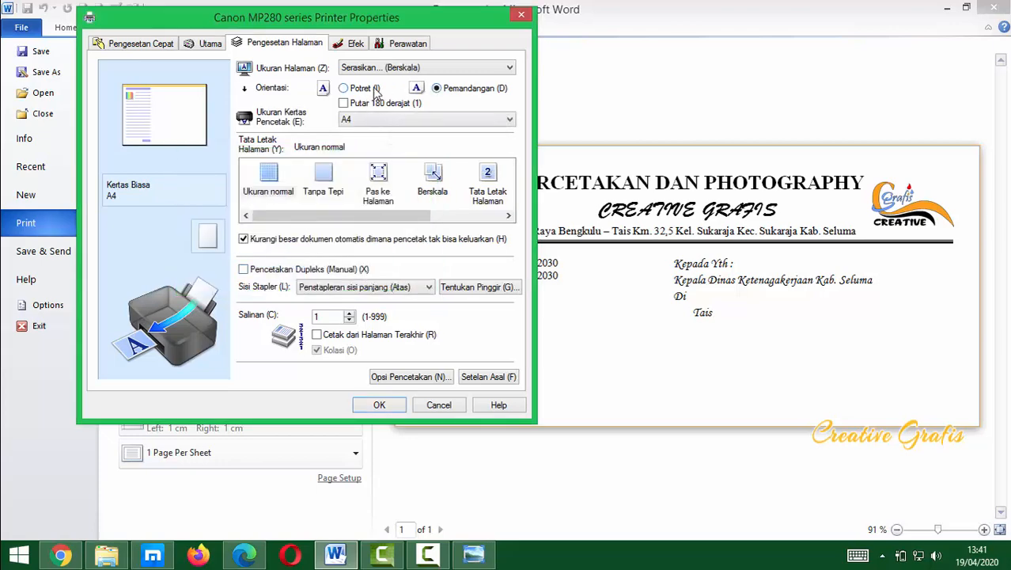
Set the printer's page size back to A4.
{"action": "left_click", "coordinate": [467, 68]}
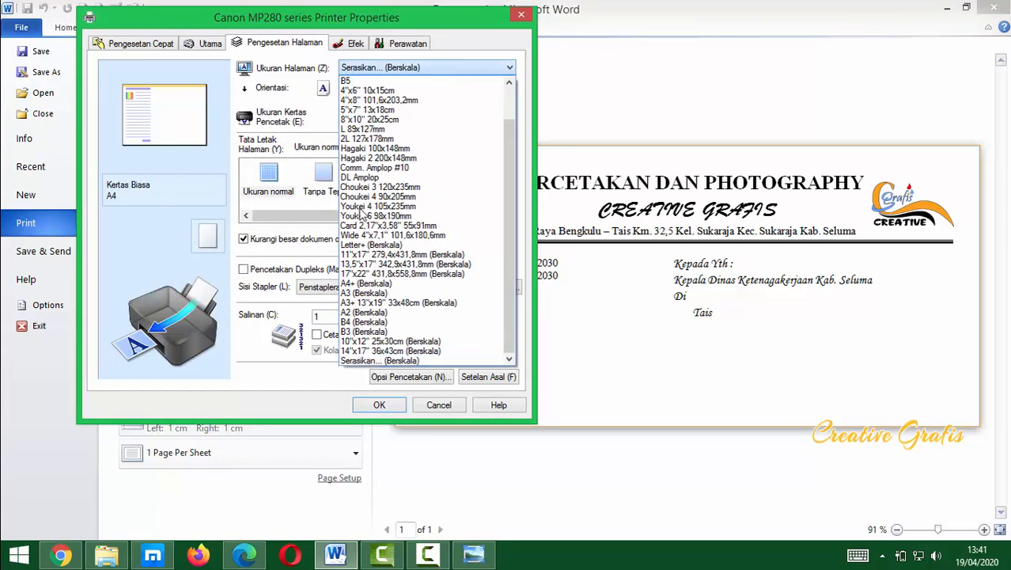
{"action": "scroll", "coordinate": [370, 111], "scroll_direction": "up", "scroll_amount": 2}
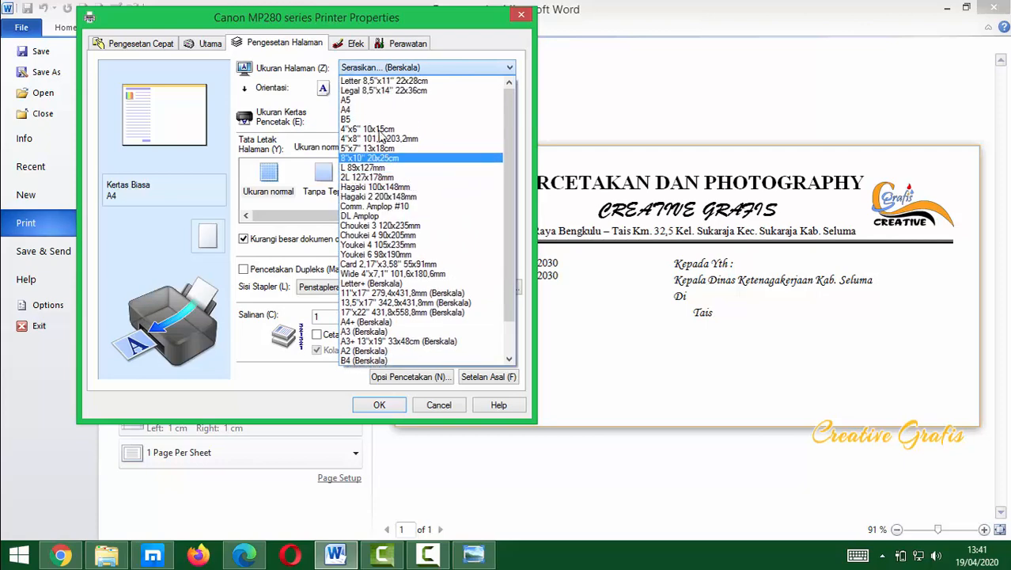
{"action": "left_click", "coordinate": [371, 109]}
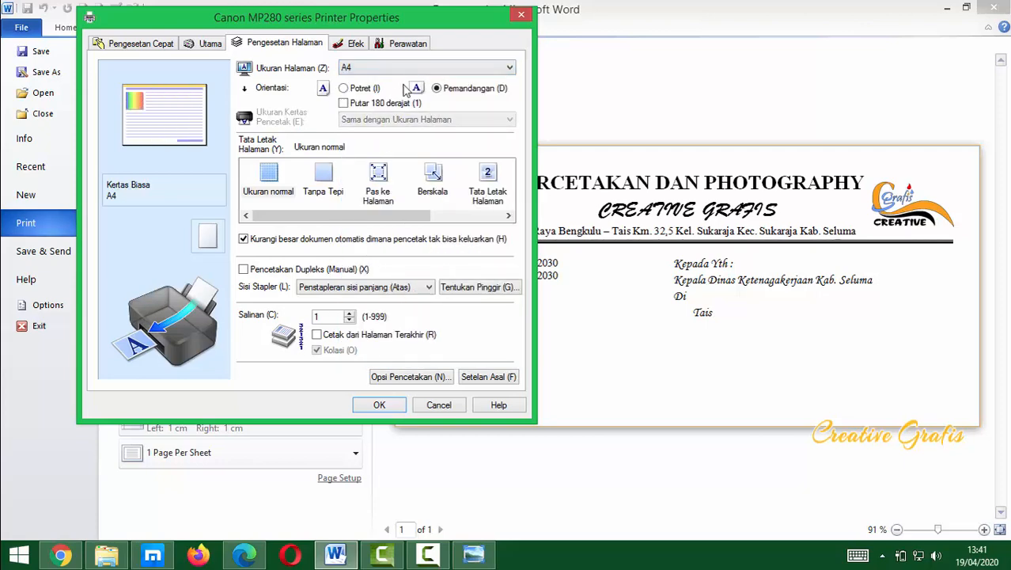
Set the printer's page size to a custom 110 mm width and 230 mm height, and apply the properties.
{"action": "left_click", "coordinate": [417, 70]}
{"action": "scroll", "coordinate": [384, 345], "scroll_direction": "down", "scroll_amount": 1}
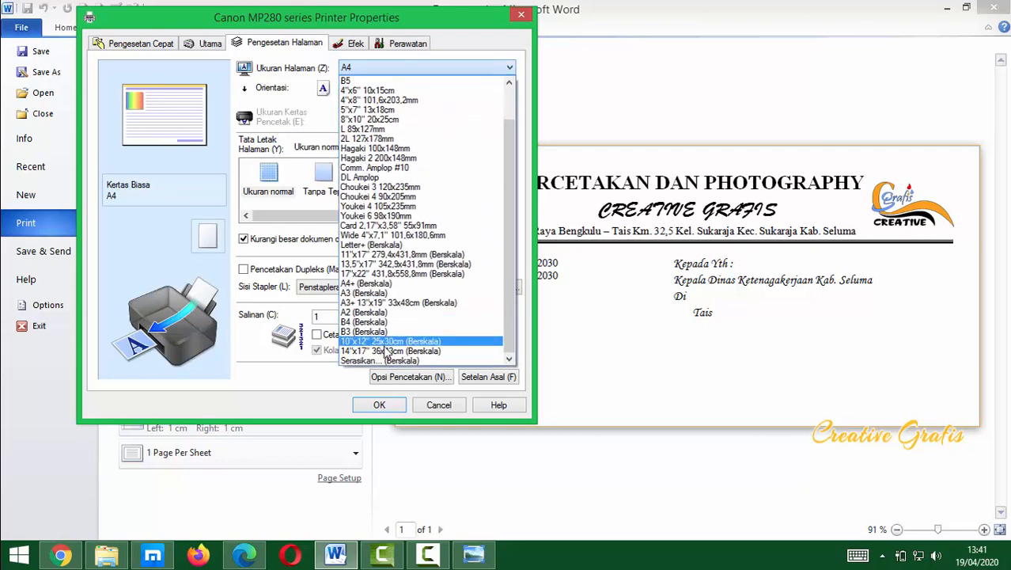
{"action": "left_click", "coordinate": [372, 362]}
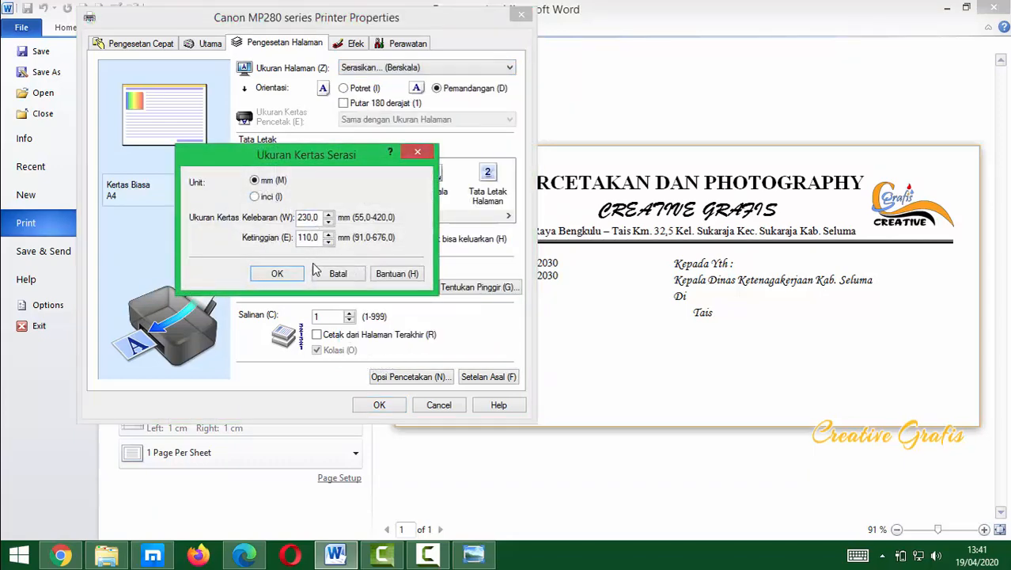
{"action": "double_click", "coordinate": [306, 220]}
{"action": "type", "text": "110"}
{"action": "double_click", "coordinate": [319, 241]}
{"action": "type", "text": "230"}
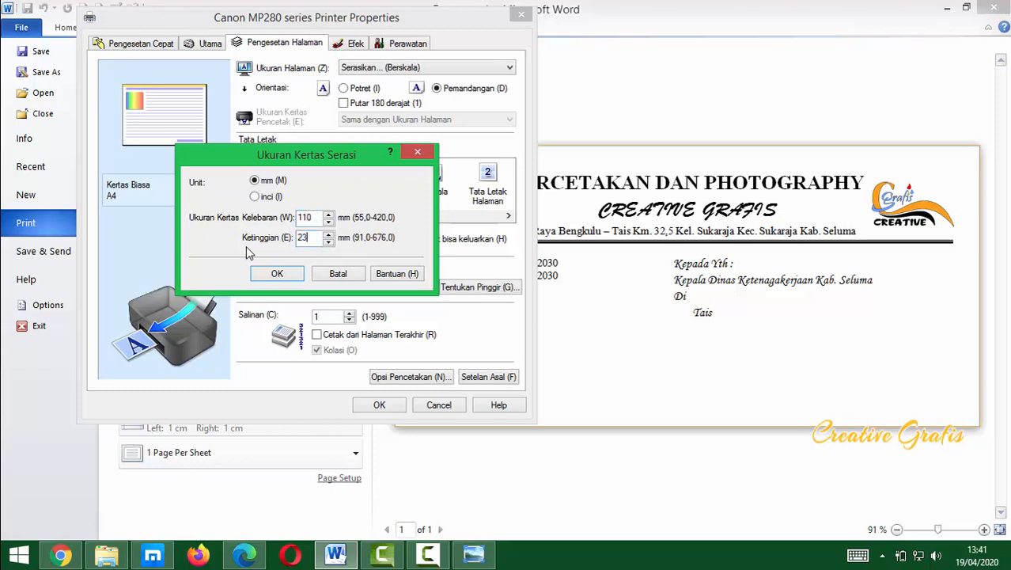
{"action": "left_click", "coordinate": [281, 274]}
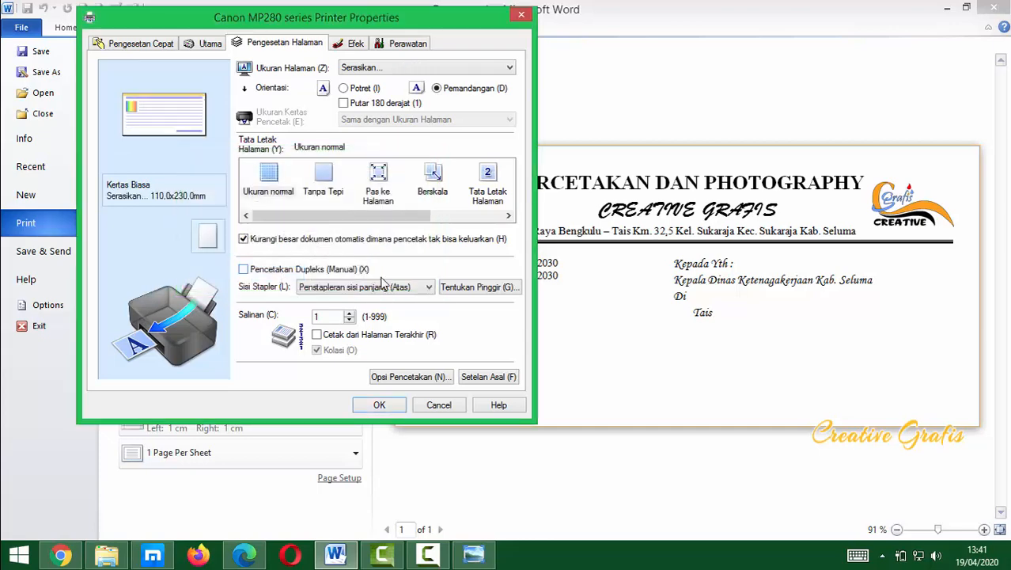
{"action": "left_click", "coordinate": [385, 405]}
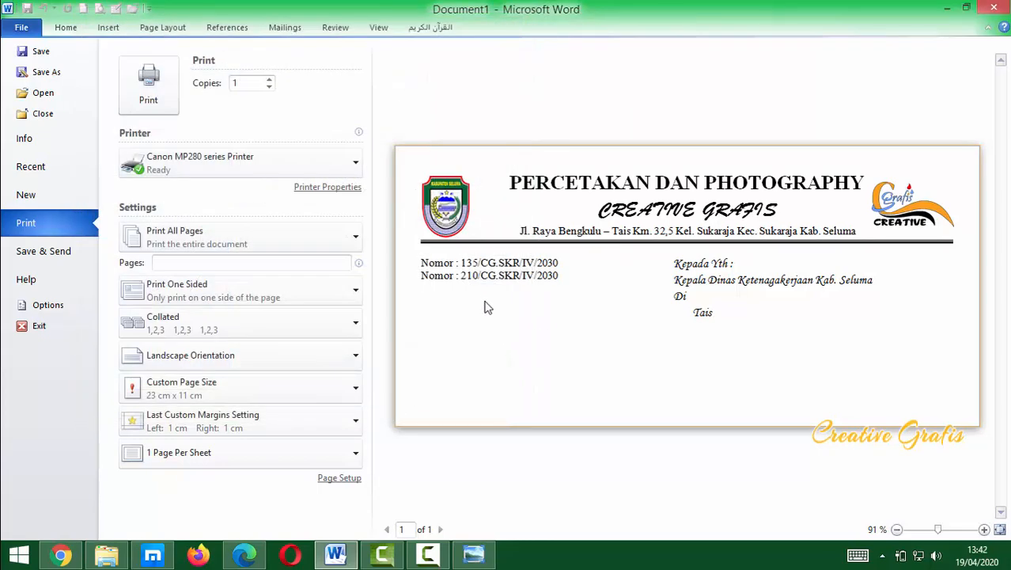
Reopen the printer properties and turn greyscale printing (Pencetakan Keabu-abuan) on and back off.
{"action": "left_click", "coordinate": [322, 188]}
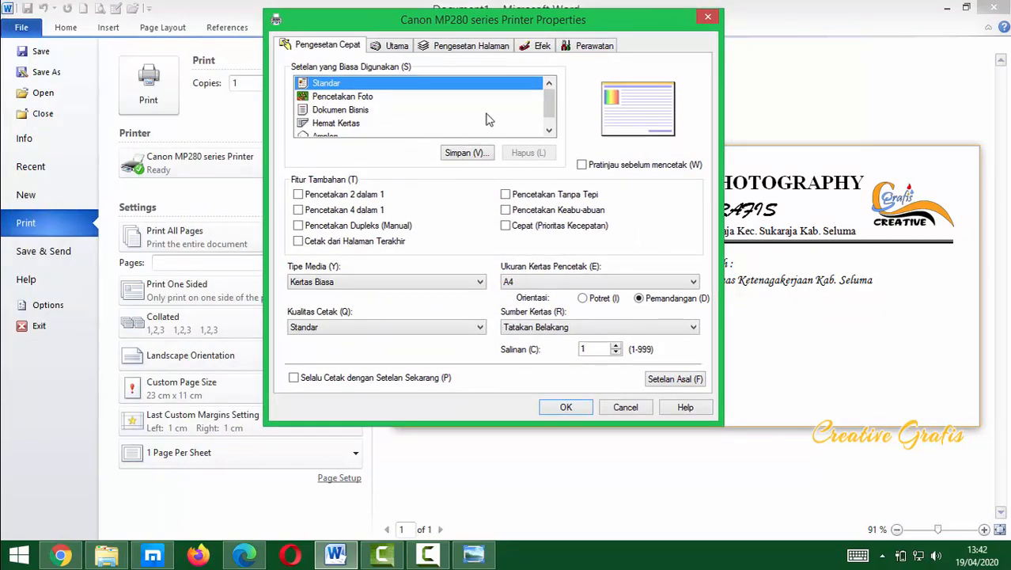
{"action": "left_click", "coordinate": [392, 46]}
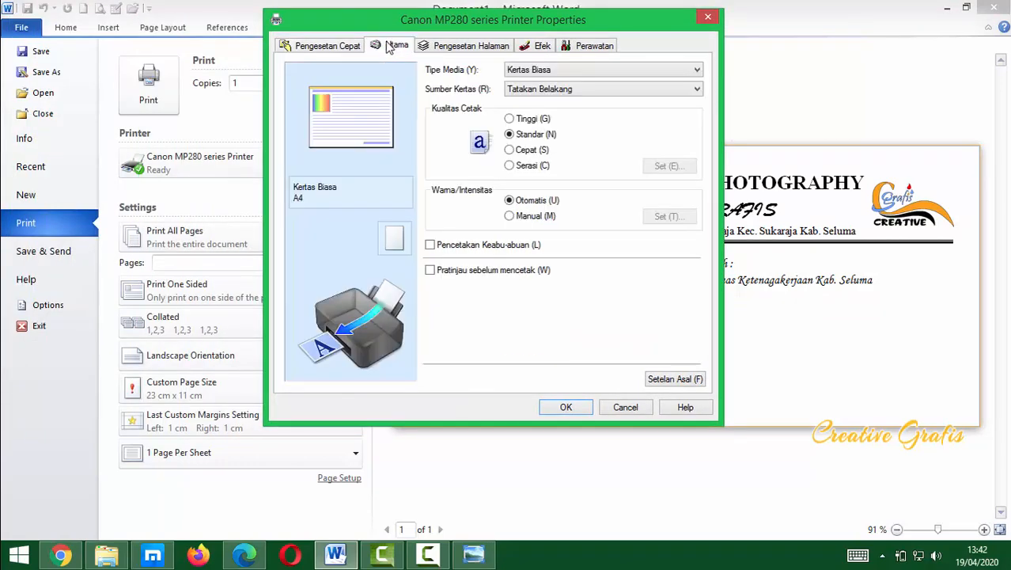
{"action": "left_click", "coordinate": [342, 48]}
{"action": "left_click", "coordinate": [532, 214]}
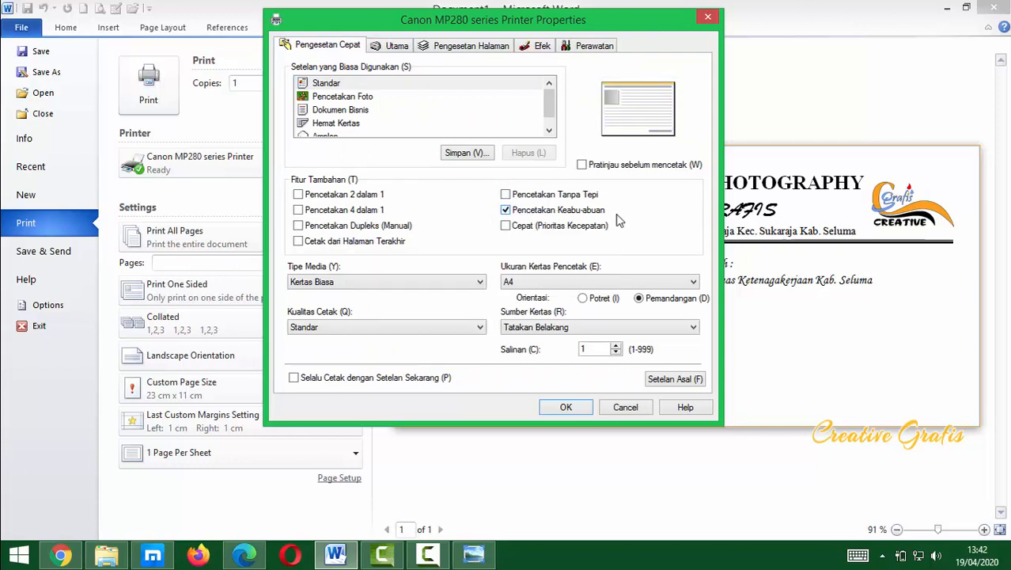
{"action": "left_click", "coordinate": [505, 211]}
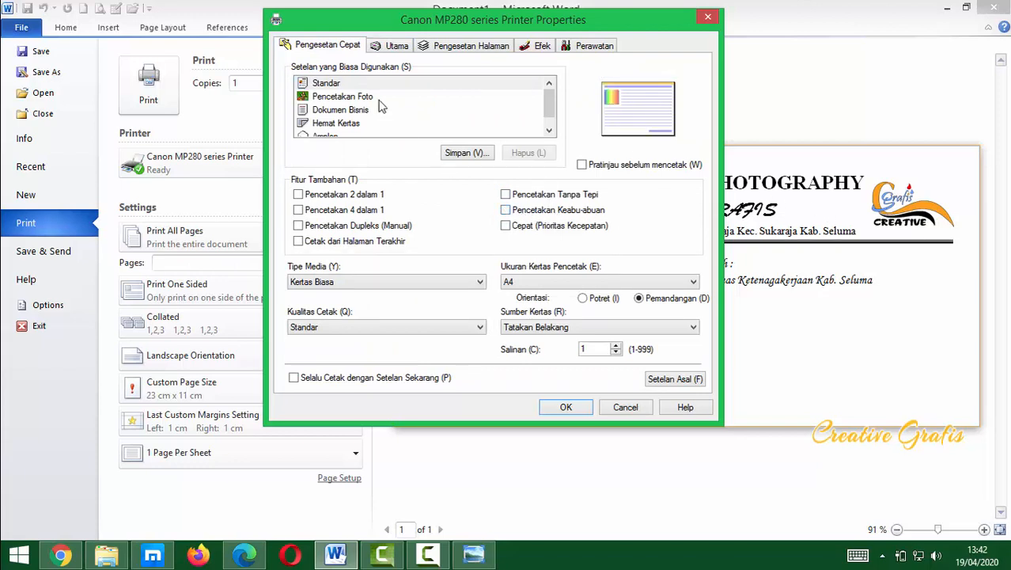
Enable the preview before printing (Pratinjau sebelum mencetak) in the printer properties, apply them, and print the envelope.
{"action": "left_click", "coordinate": [396, 48]}
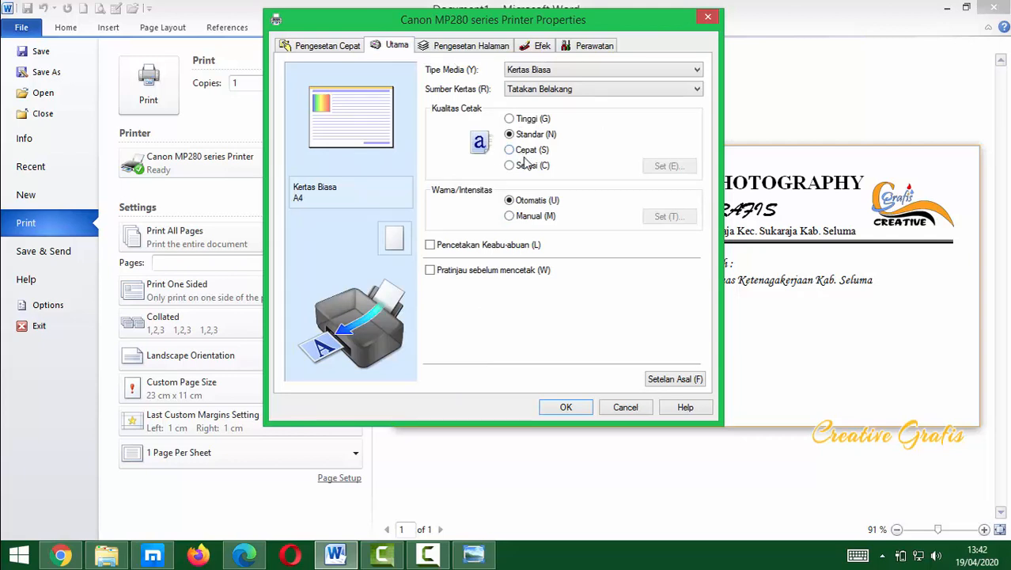
{"action": "left_click", "coordinate": [449, 273]}
{"action": "left_click", "coordinate": [567, 406]}
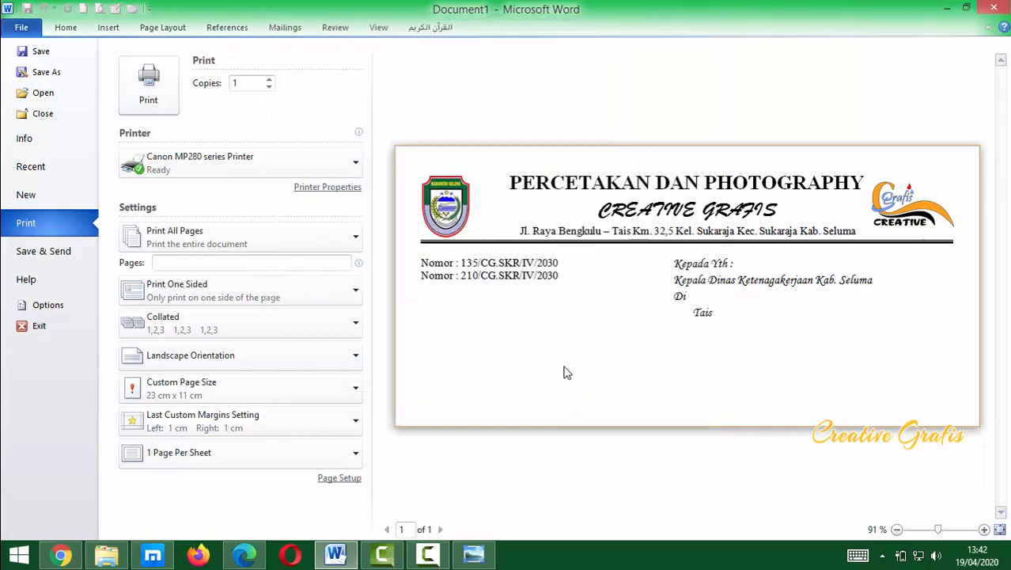
{"action": "left_click", "coordinate": [147, 94]}
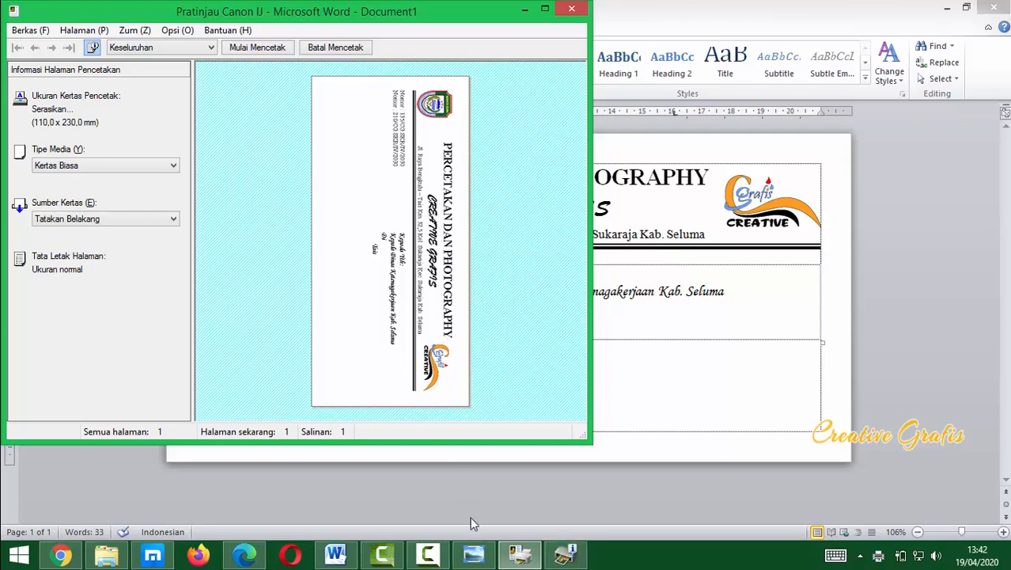
Compare the envelope's orientation in the Canon IJ preview with the printer picture showing where the envelope flap (Penutup Amplop) goes.
{"action": "left_click", "coordinate": [477, 559]}
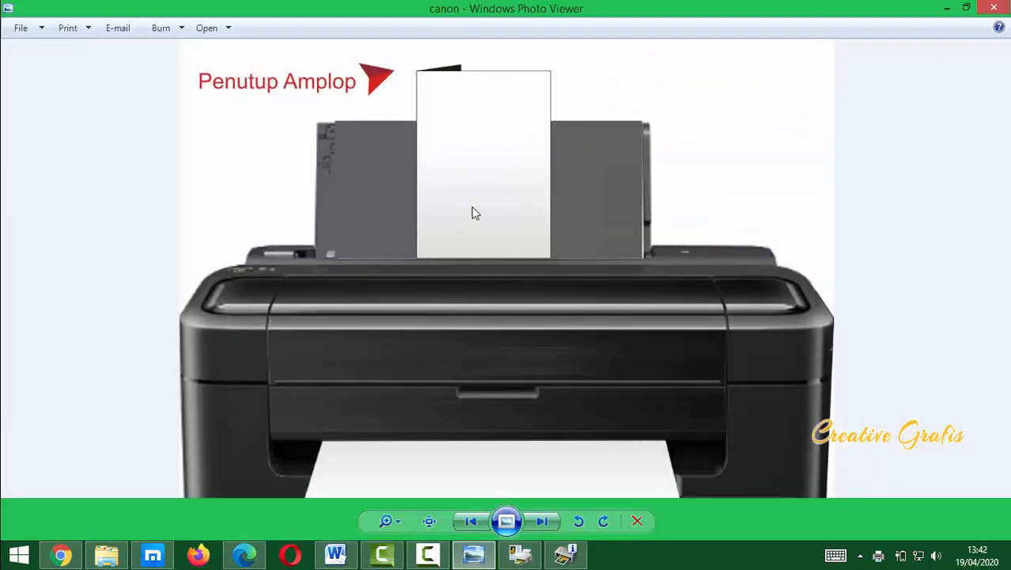
{"action": "left_click", "coordinate": [520, 556]}
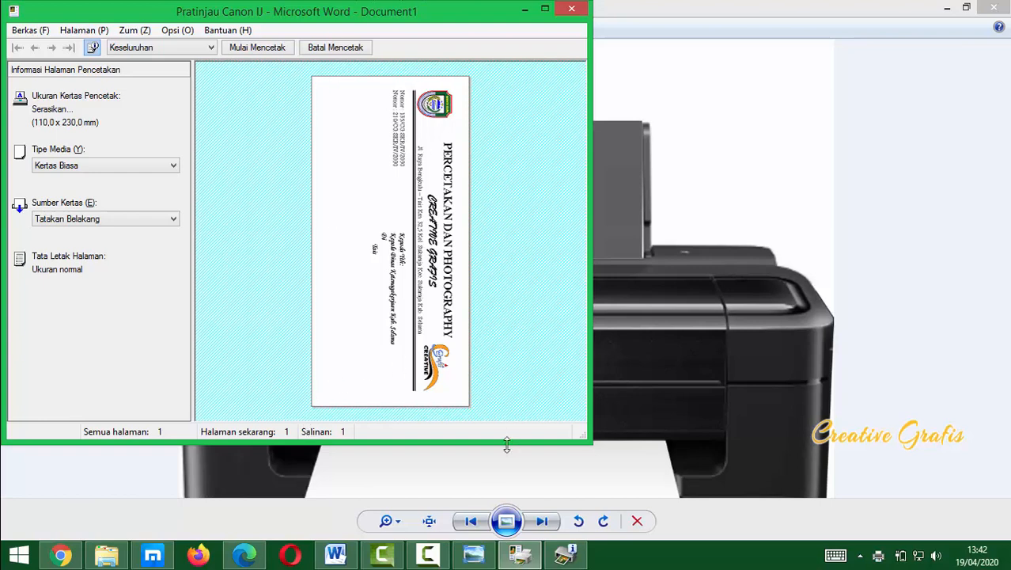
{"action": "left_click", "coordinate": [643, 346]}
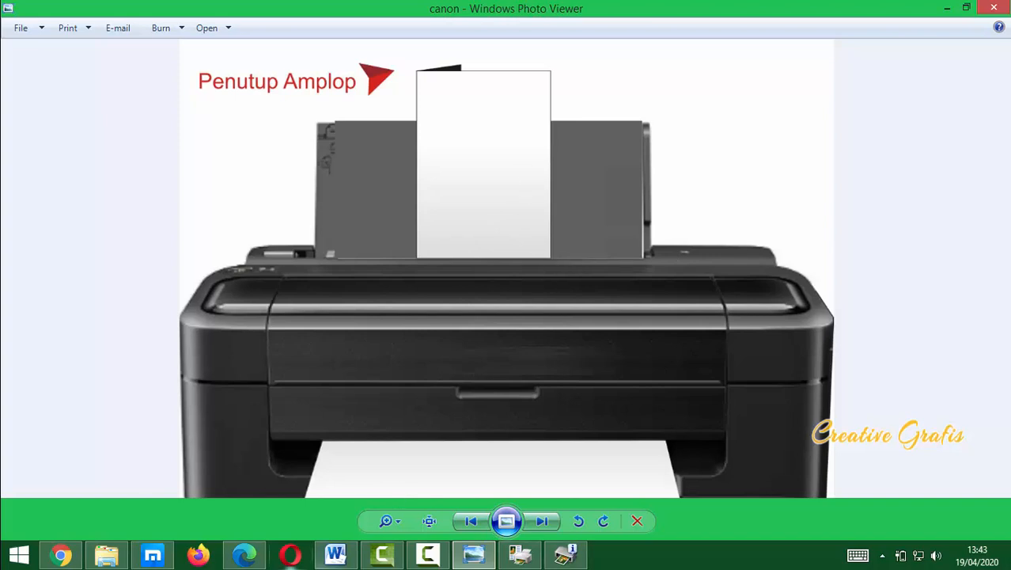
{"action": "left_click", "coordinate": [519, 554]}
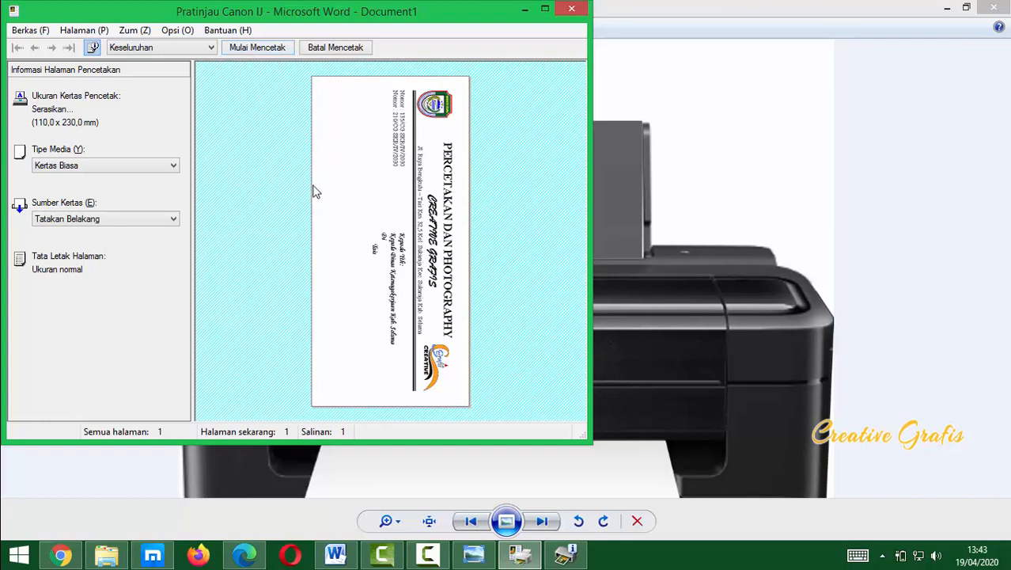
Switch to the Maxthon browser and examine the envelope types in the "amplop dinas besar" image results.
{"action": "left_click", "coordinate": [334, 555]}
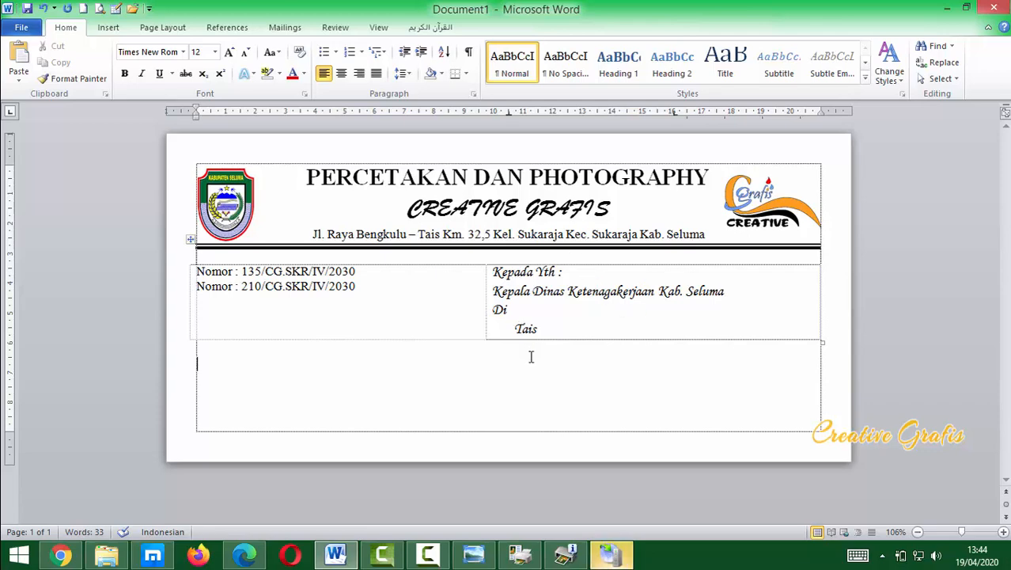
{"action": "left_click", "coordinate": [152, 555]}
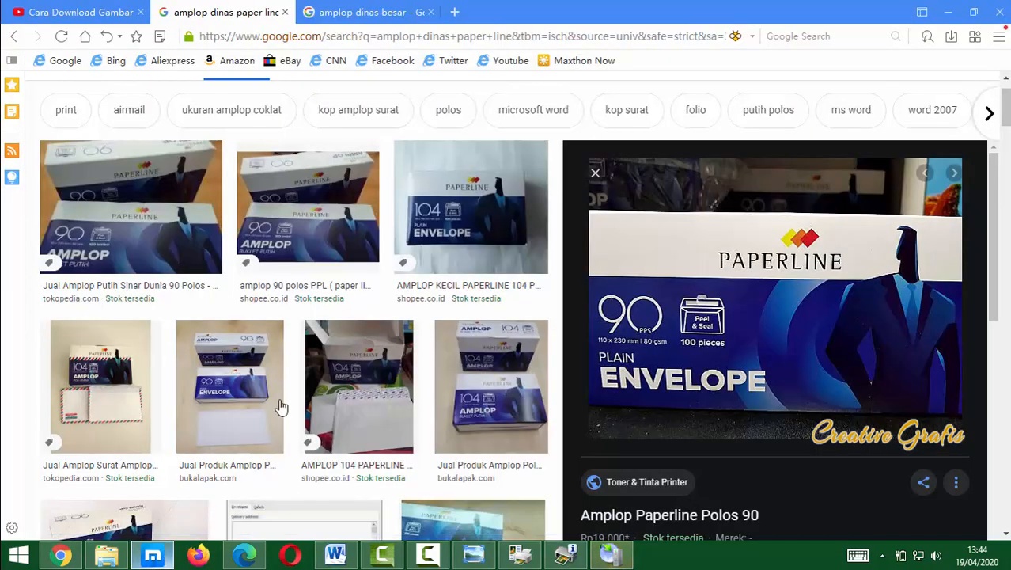
{"action": "left_click", "coordinate": [372, 12]}
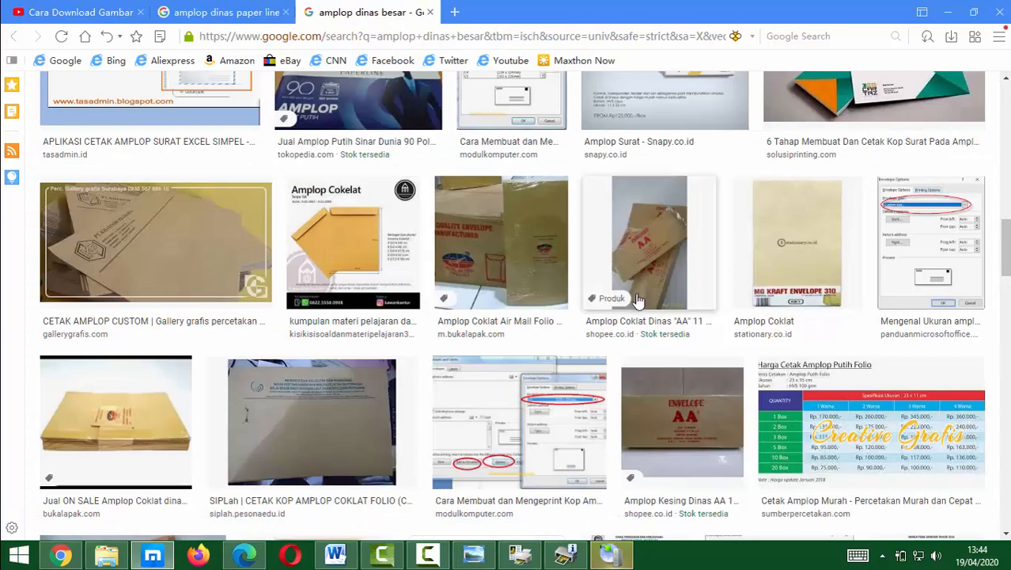
{"action": "scroll", "coordinate": [595, 361], "scroll_direction": "down", "scroll_amount": 3}
{"action": "scroll", "coordinate": [594, 361], "scroll_direction": "down", "scroll_amount": 3}
{"action": "scroll", "coordinate": [495, 203], "scroll_direction": "up", "scroll_amount": 7}
{"action": "scroll", "coordinate": [203, 282], "scroll_direction": "down", "scroll_amount": 10}
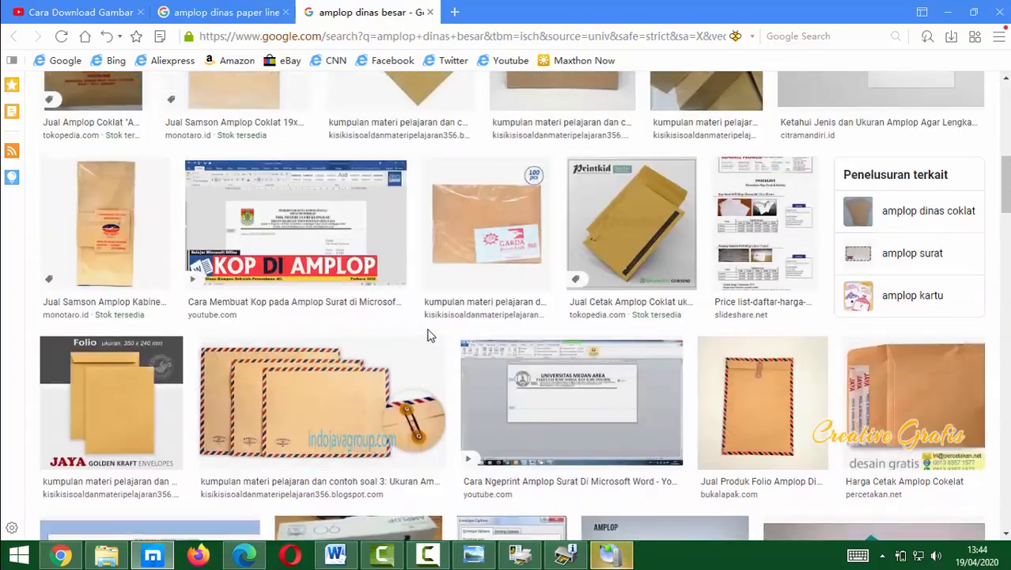
{"action": "scroll", "coordinate": [463, 389], "scroll_direction": "up", "scroll_amount": 3}
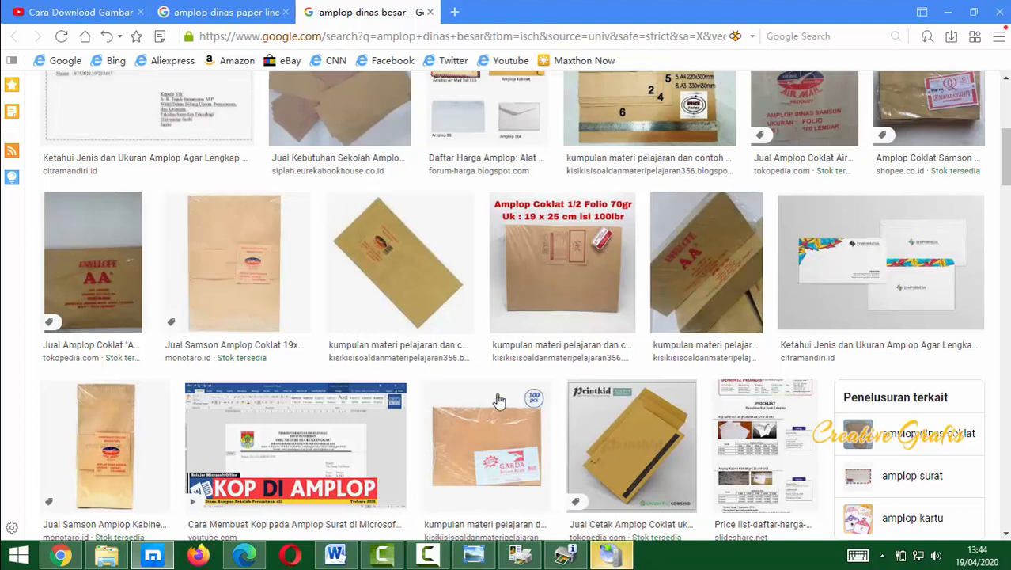
Check the Canon IJ preview, the MP280 print status and the picture of how the envelope is loaded.
{"action": "left_click", "coordinate": [519, 555]}
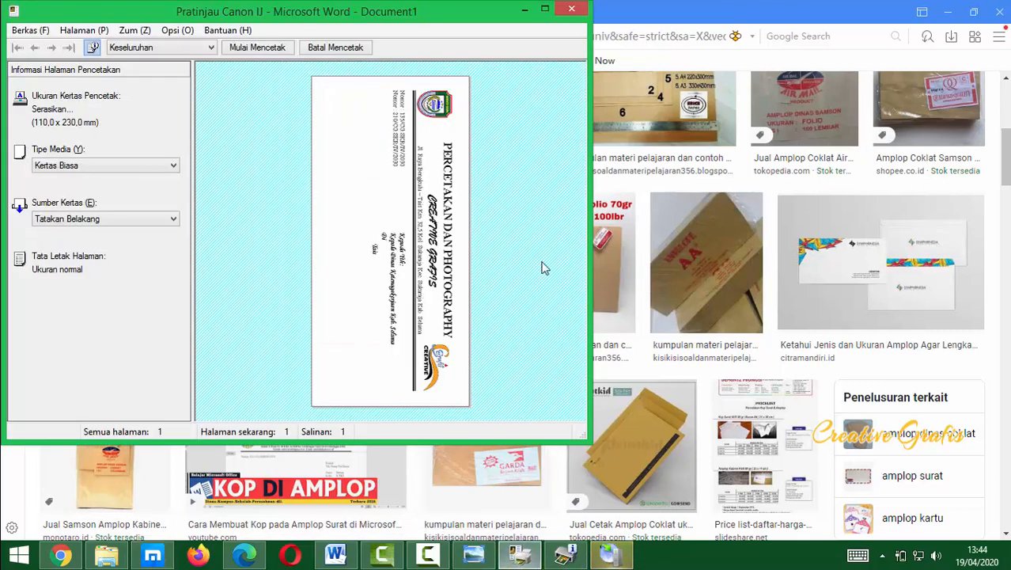
{"action": "left_click", "coordinate": [565, 556]}
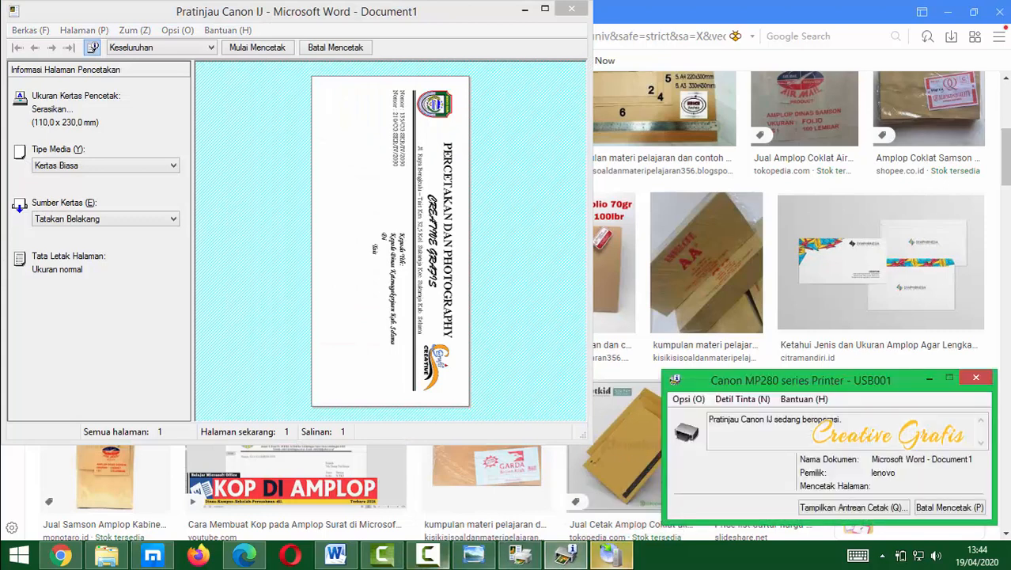
{"action": "left_click", "coordinate": [473, 555]}
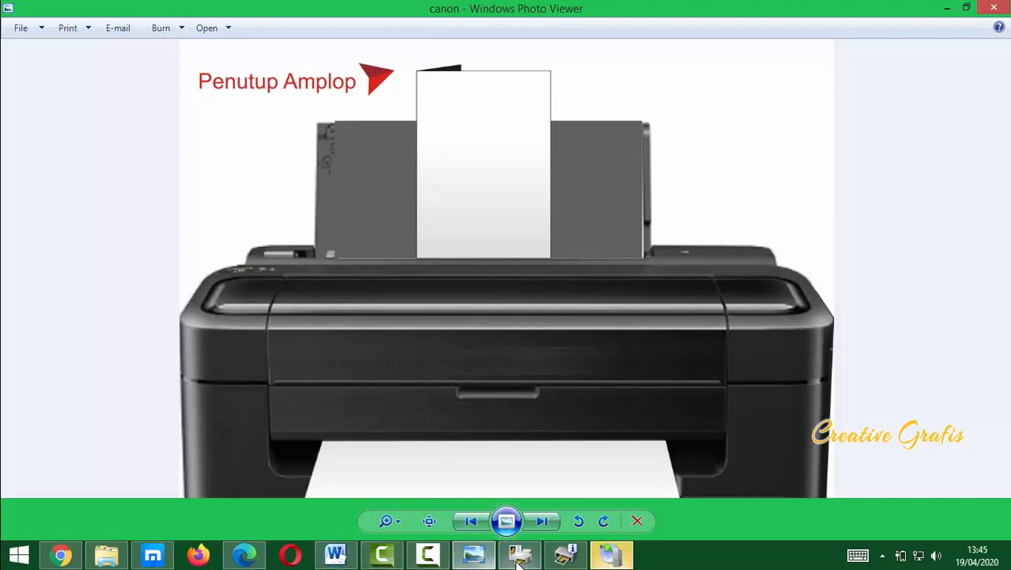
{"action": "left_click", "coordinate": [152, 555]}
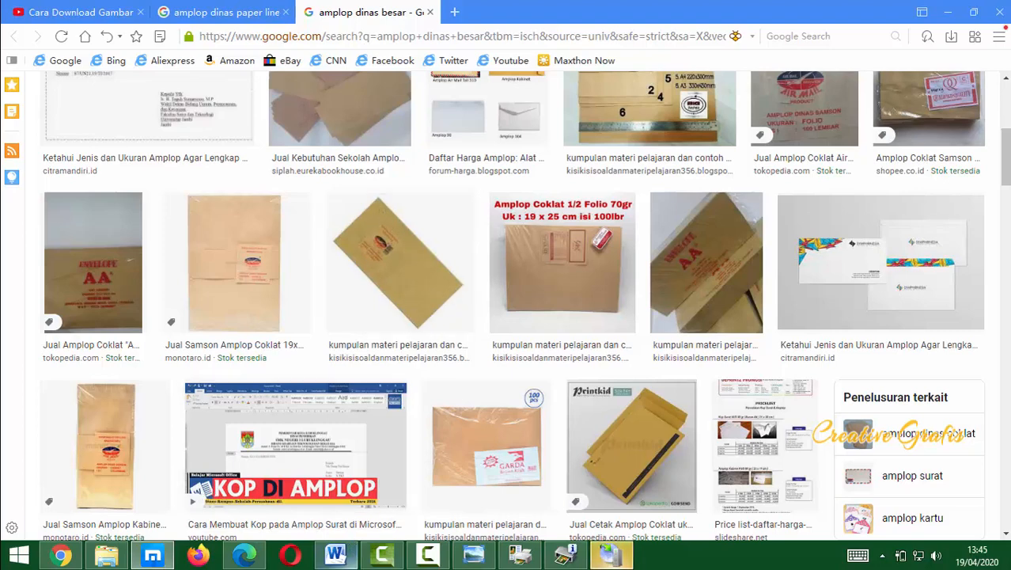
Switch to Word and review the envelope's paper size and margins in Page Setup, leaving the dialog without changes.
{"action": "left_click", "coordinate": [335, 556]}
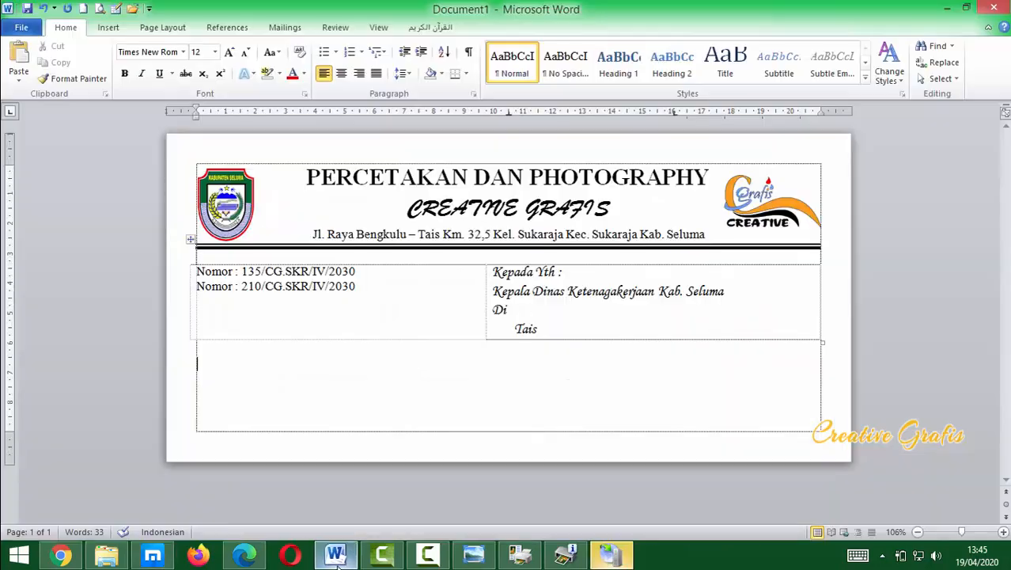
{"action": "left_click", "coordinate": [305, 95]}
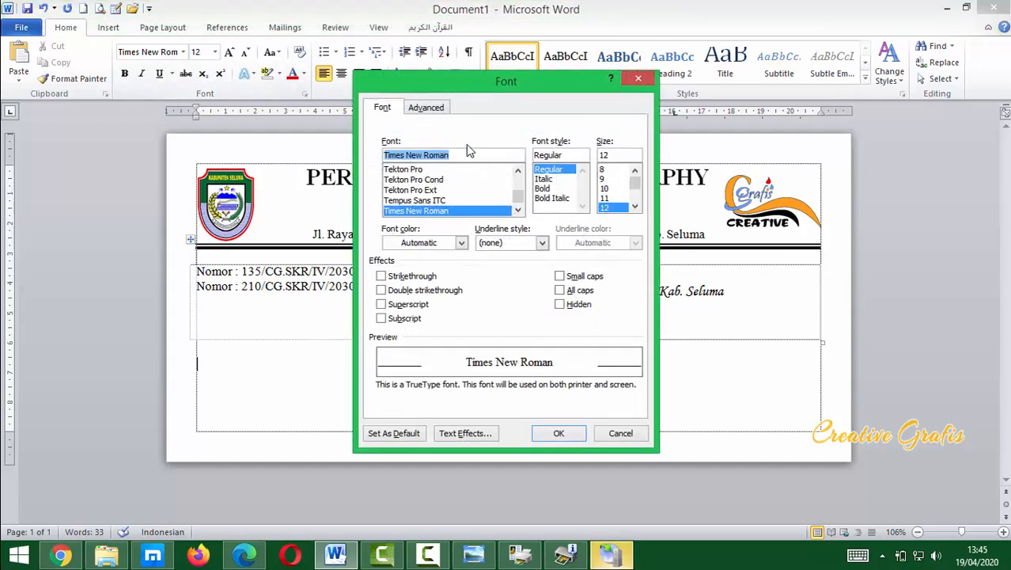
{"action": "left_click", "coordinate": [639, 82]}
{"action": "left_click", "coordinate": [176, 27]}
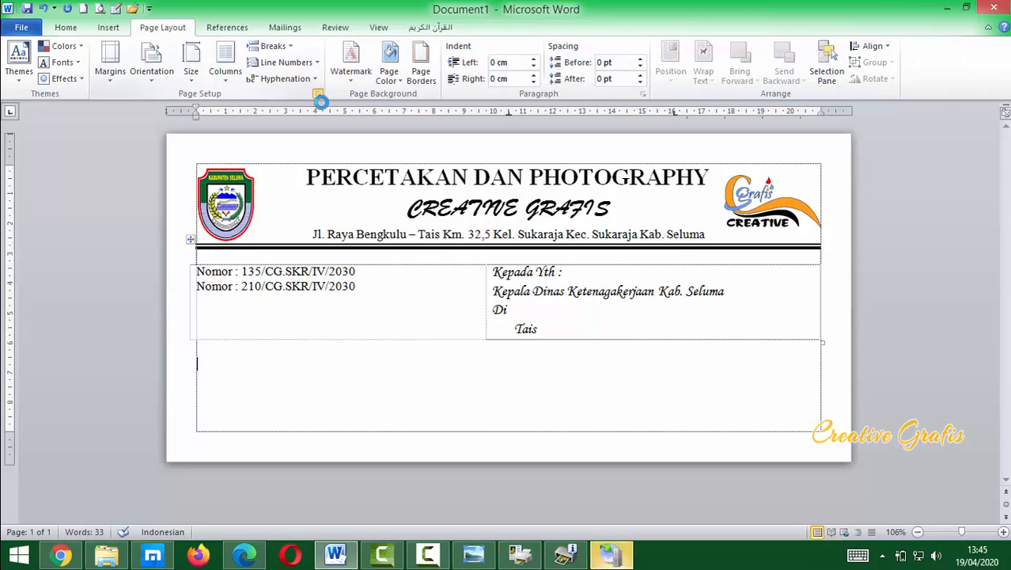
{"action": "left_click", "coordinate": [317, 94]}
{"action": "left_click", "coordinate": [404, 150]}
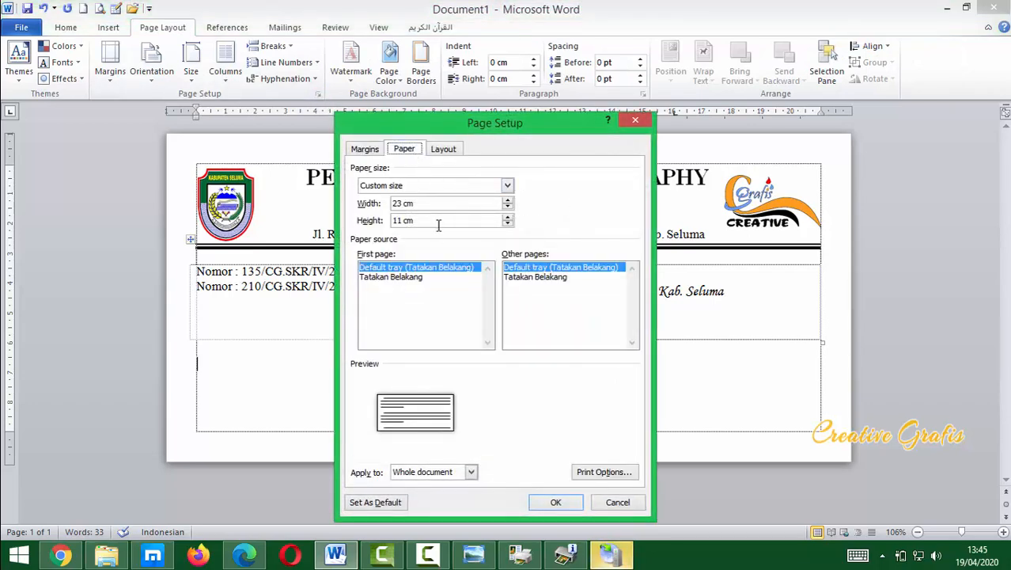
{"action": "left_click", "coordinate": [363, 151]}
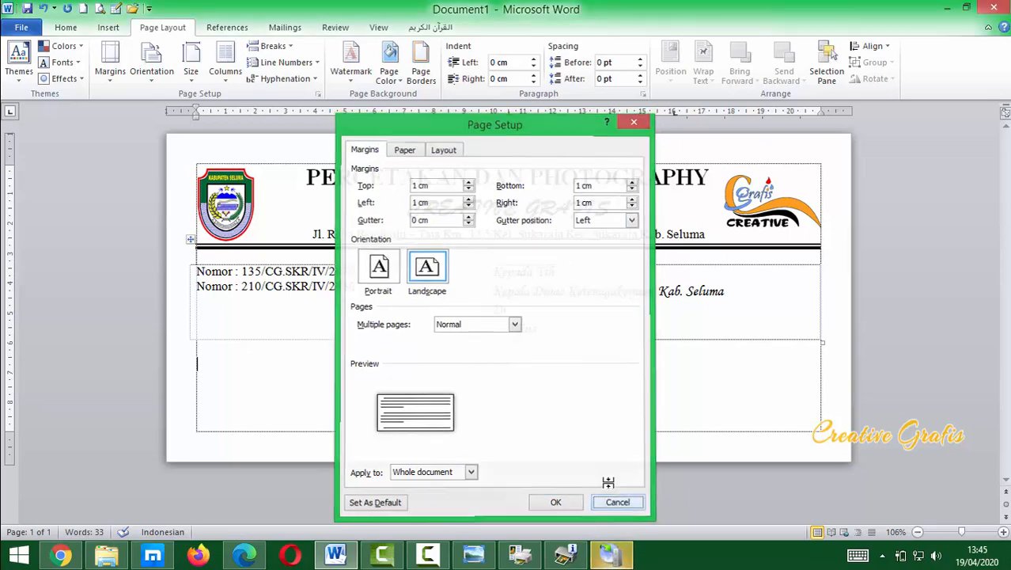
{"action": "left_click", "coordinate": [599, 506]}
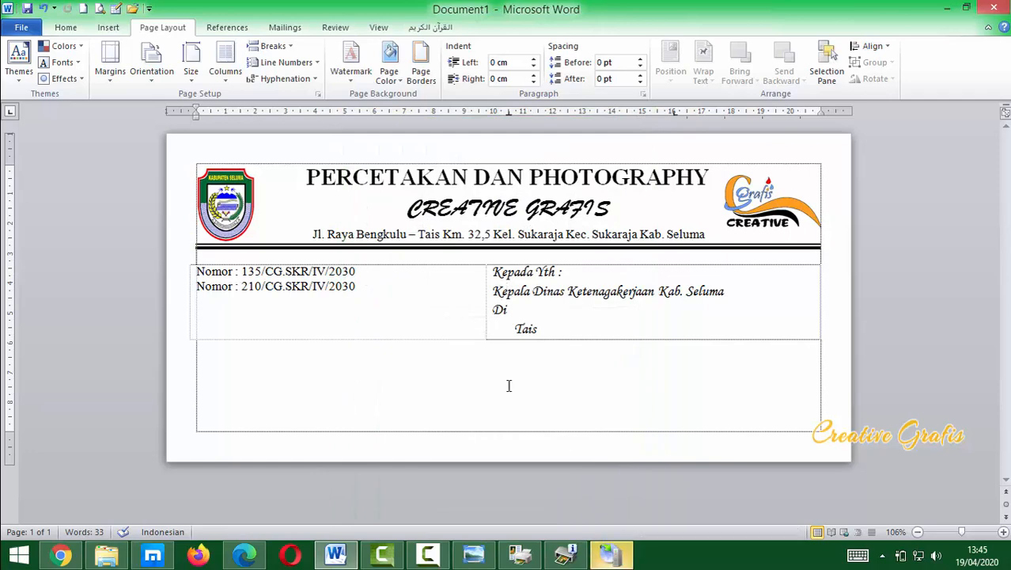
Review the page size choices in the Canon MP280 printer properties, cancel the dialog, and return to the Canon IJ preview.
{"action": "key", "text": "ctrl+p"}
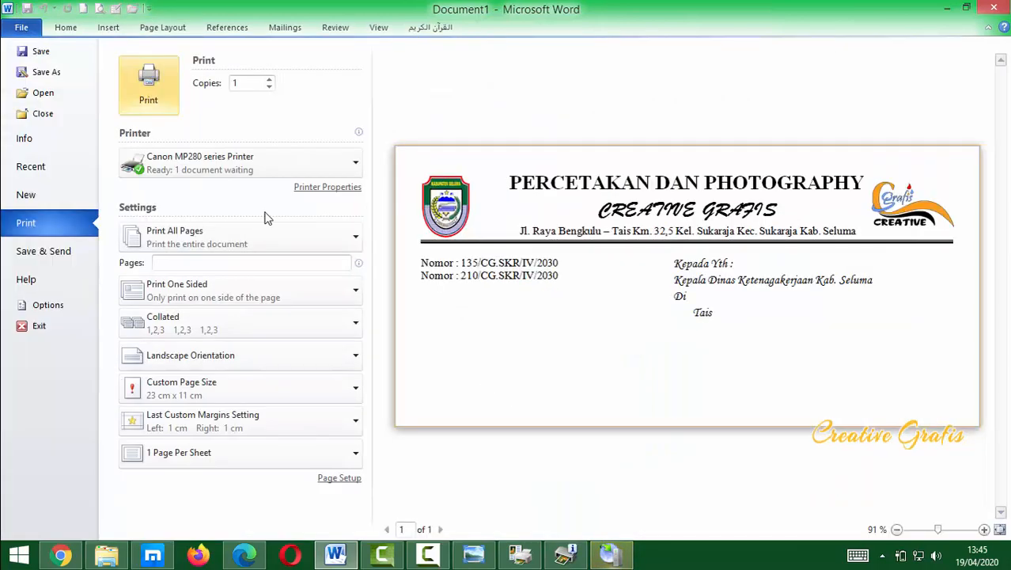
{"action": "left_click", "coordinate": [330, 188]}
{"action": "left_click", "coordinate": [215, 45]}
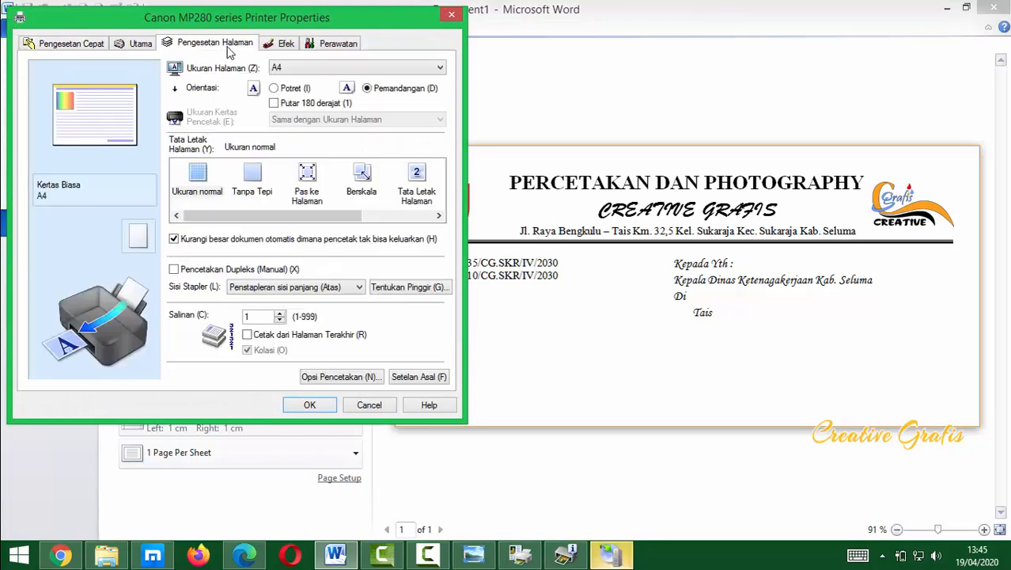
{"action": "left_click", "coordinate": [383, 68]}
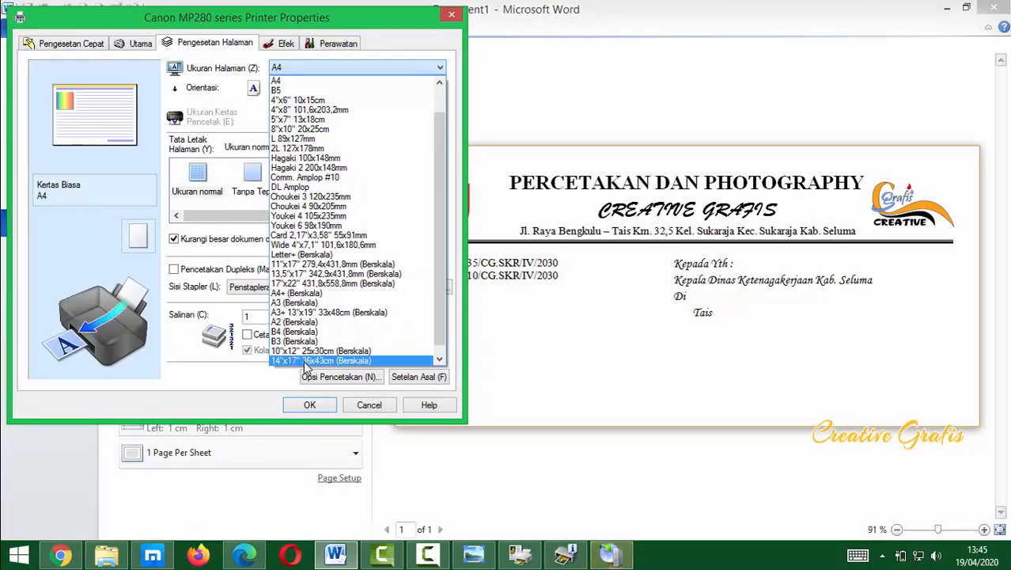
{"action": "left_click", "coordinate": [374, 407]}
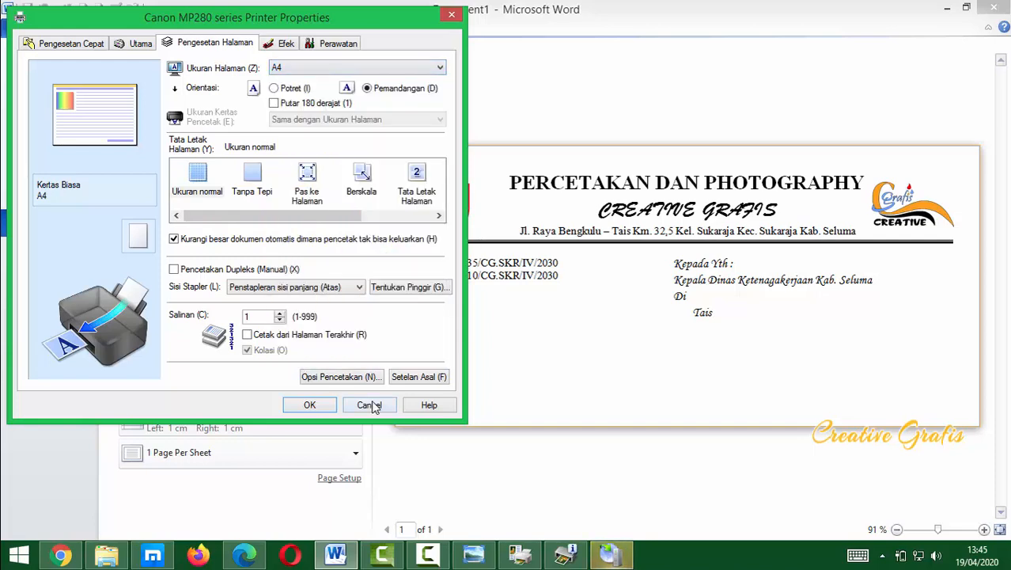
{"action": "left_click", "coordinate": [373, 407]}
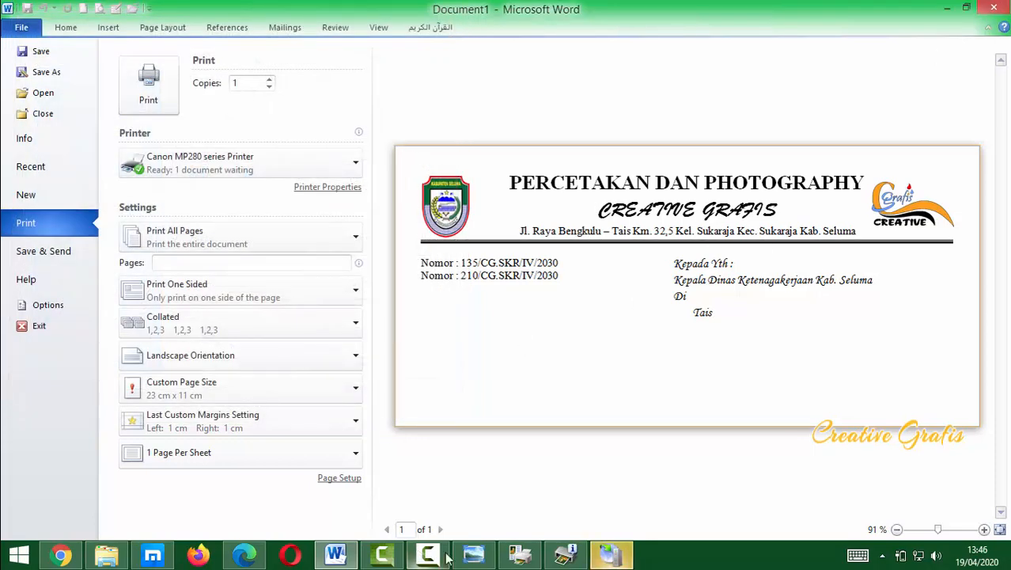
{"action": "left_click", "coordinate": [507, 558]}
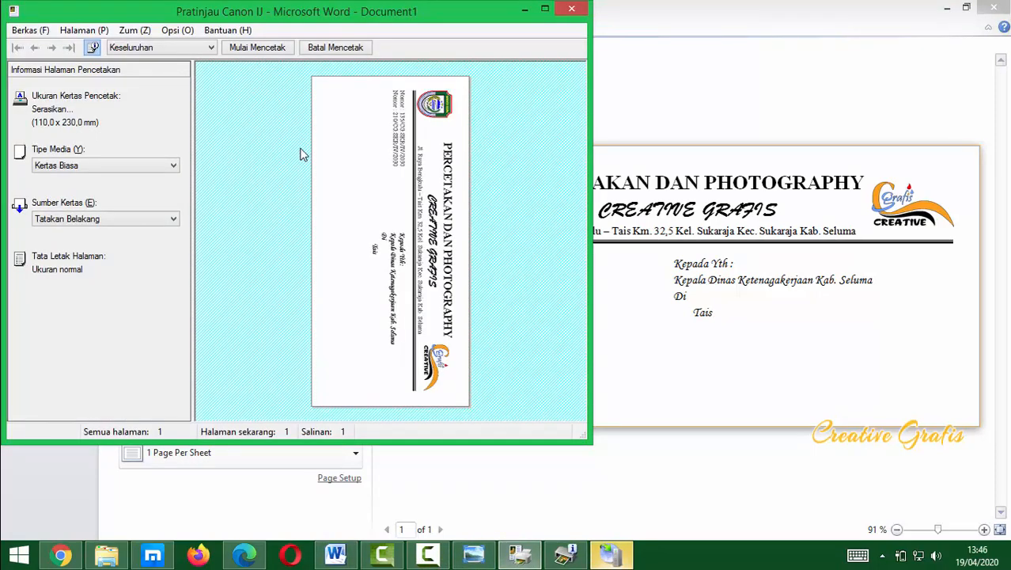